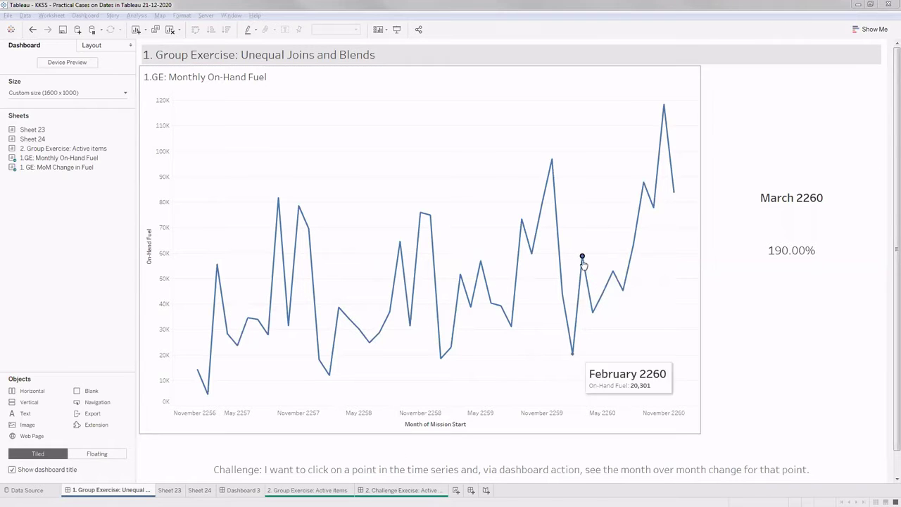
Select the March 2260 and December 2259 points in the Monthly On-Hand Fuel chart to check their month-over-month change.
click(599, 232)
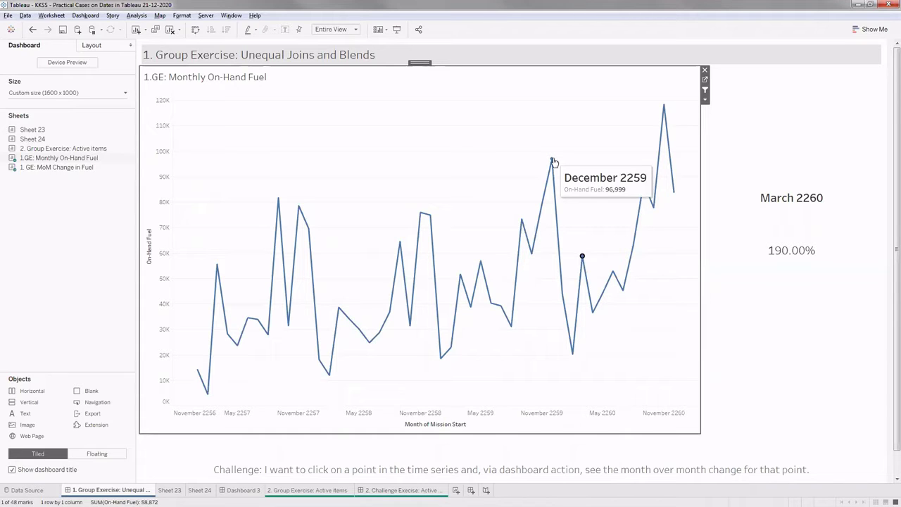
click(582, 257)
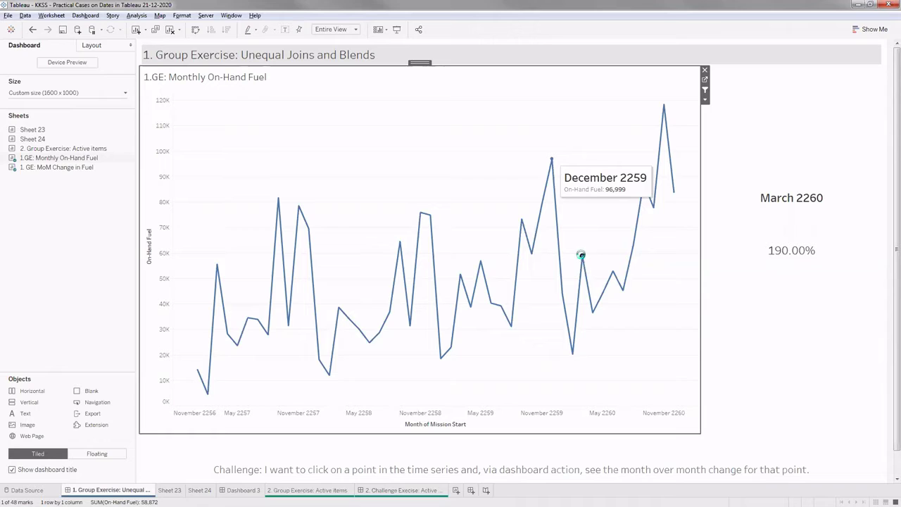
click(554, 161)
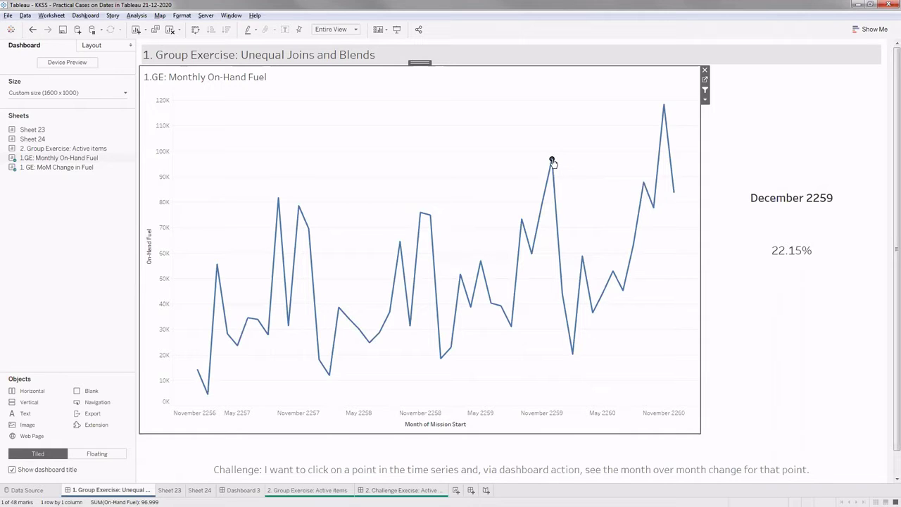
mouse_move(552, 162)
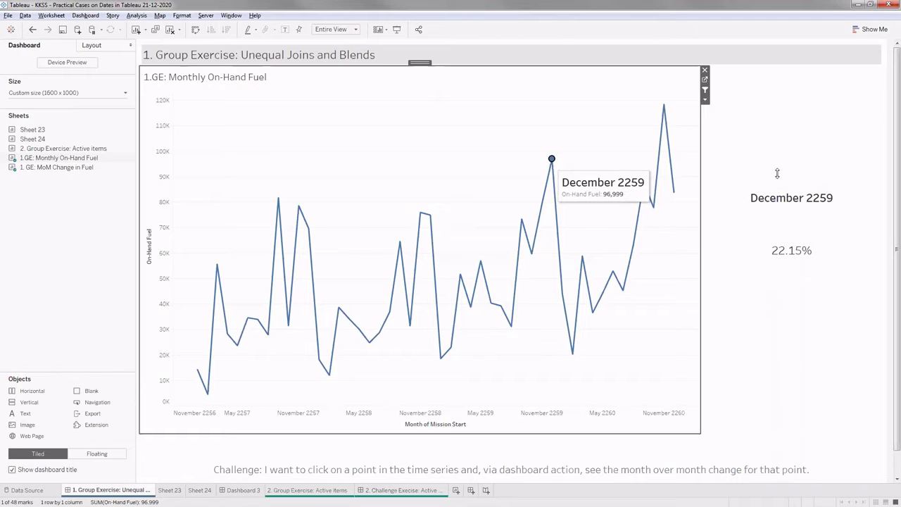
click(552, 159)
mouse_move(774, 262)
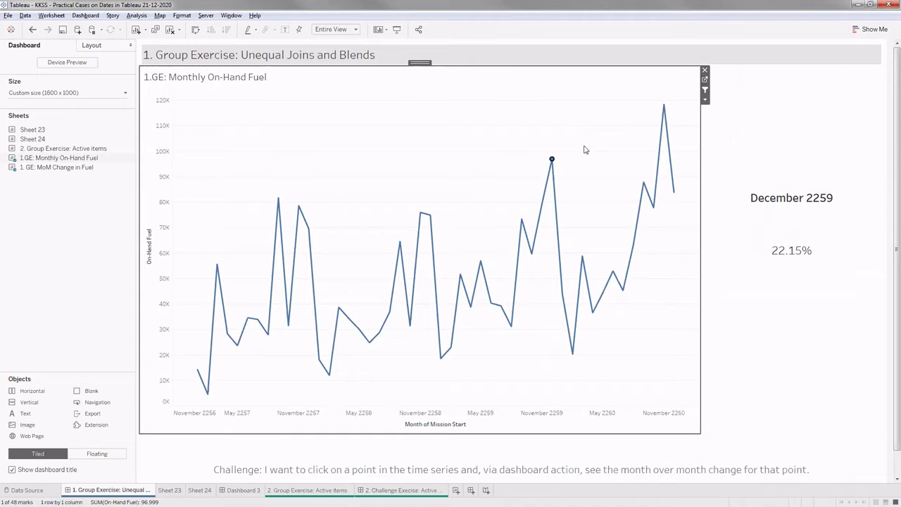
Look at the worksheet behind the Monthly On-Hand Fuel chart, return to the dashboard, and switch to the blank Sheet 23.
click(705, 81)
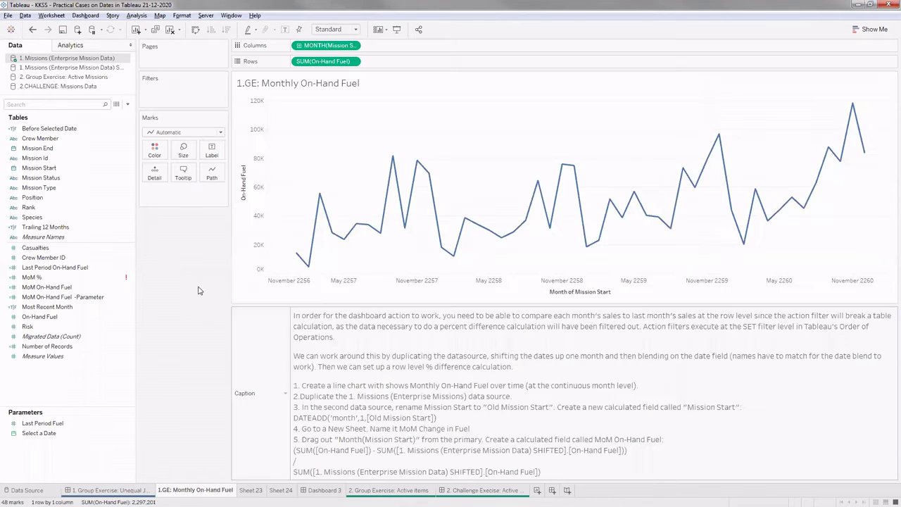
click(123, 489)
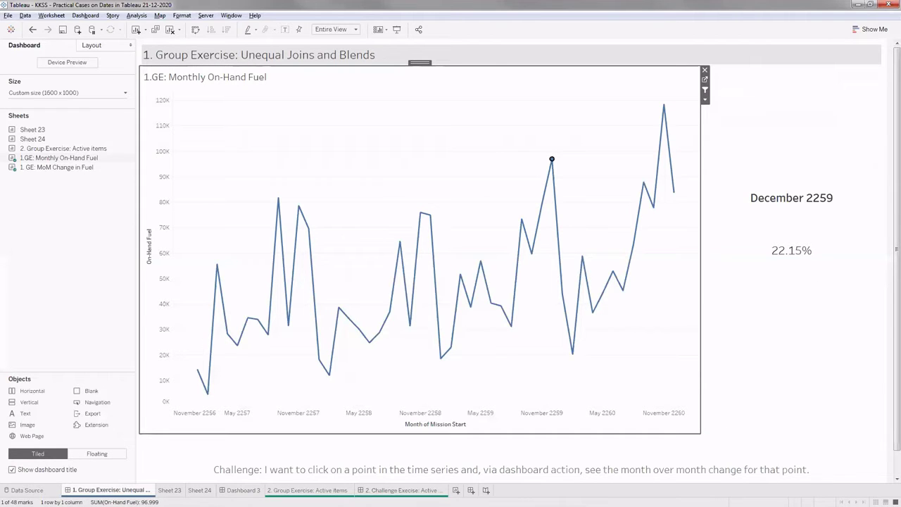
key(ctrl+Tab)
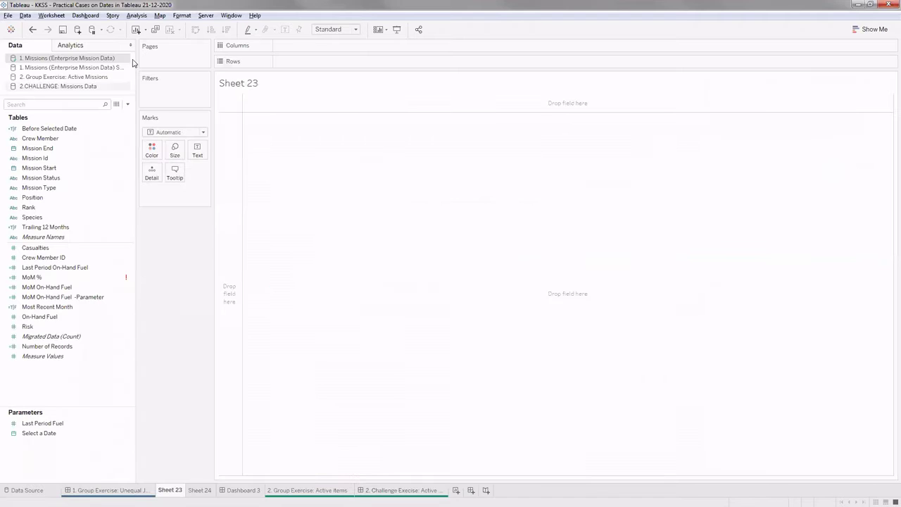
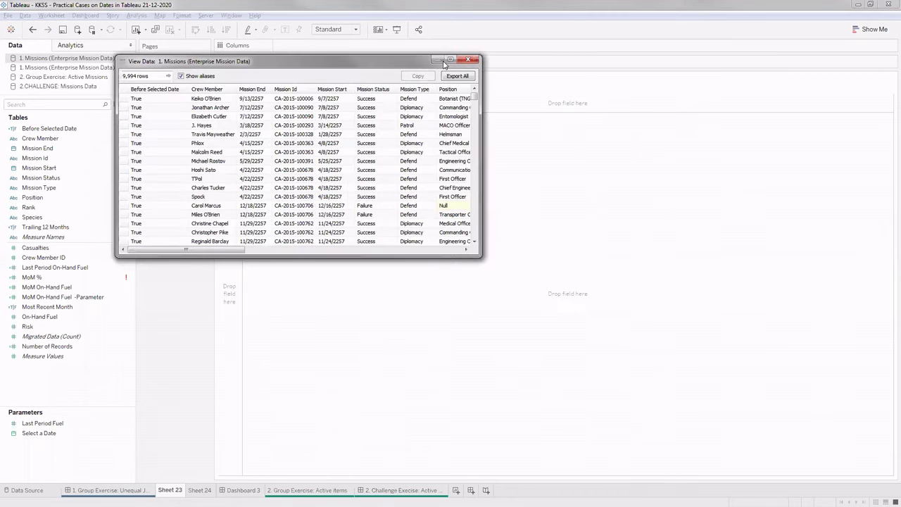
View the underlying data of 1. Missions (Enterprise Mission Data) full screen and examine the crew member and mission date columns.
key(super+Up)
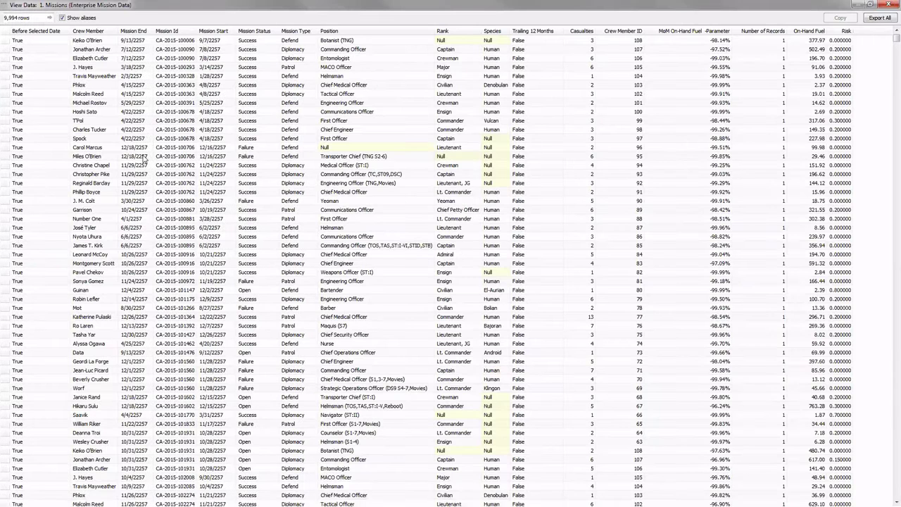
click(74, 149)
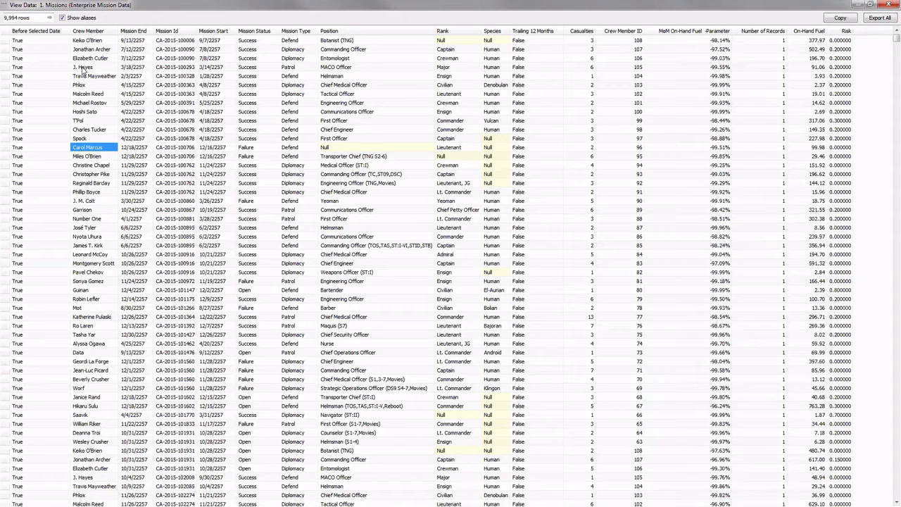
click(40, 52)
click(224, 460)
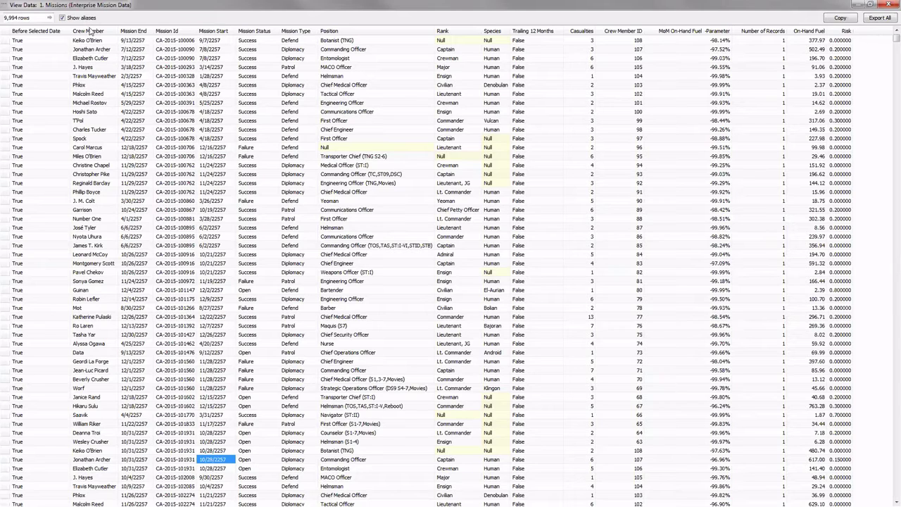
key(ctrl+Home)
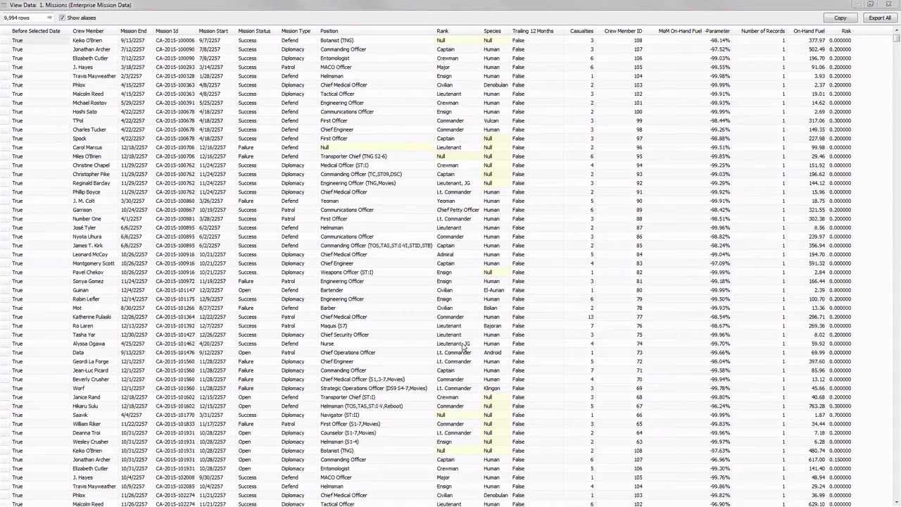
Restore the mission data window to its smaller size and widen it to show columns through Casualties.
click(871, 5)
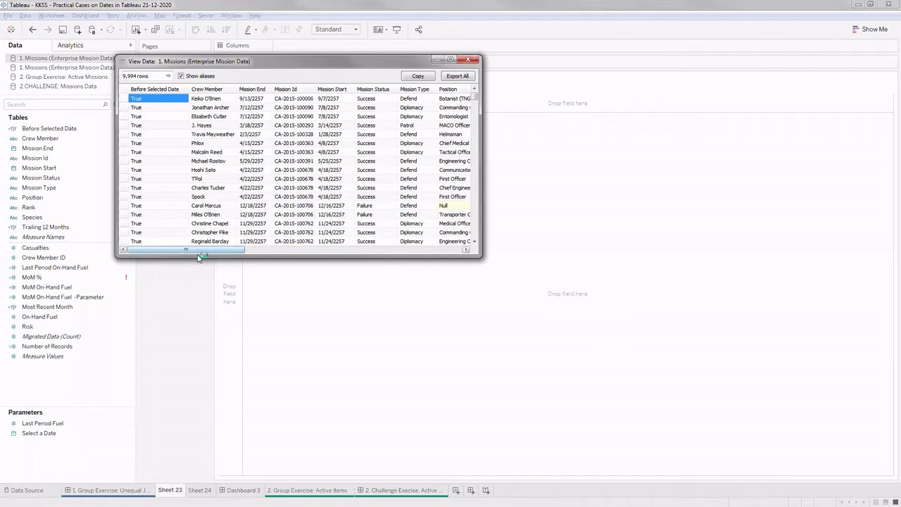
click(443, 249)
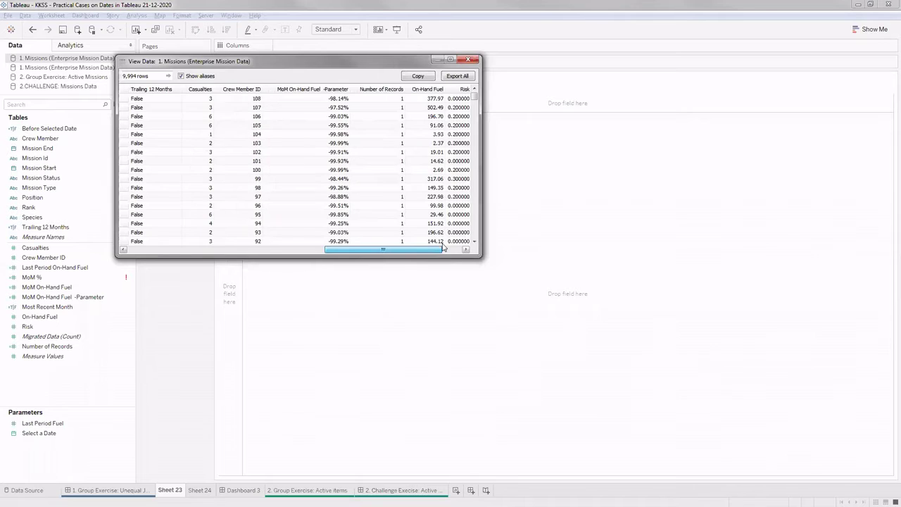
drag(284, 249, 176, 265)
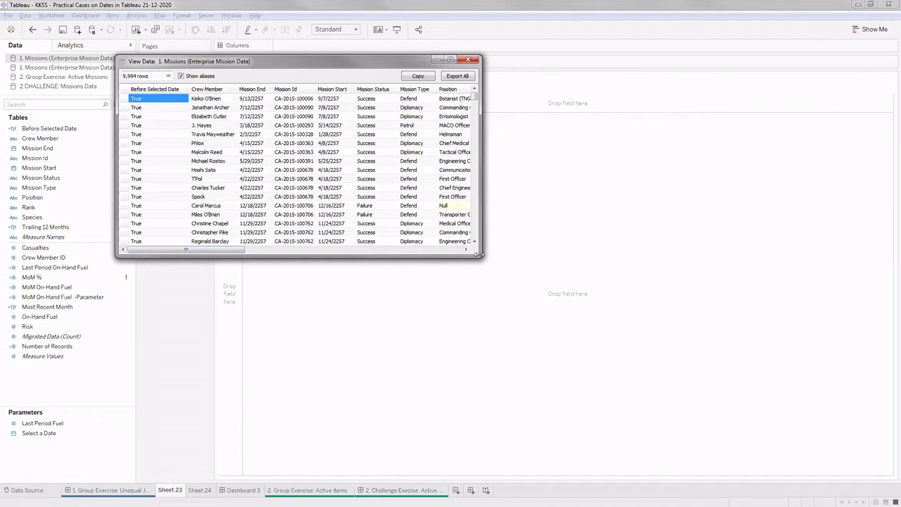
drag(479, 255, 729, 256)
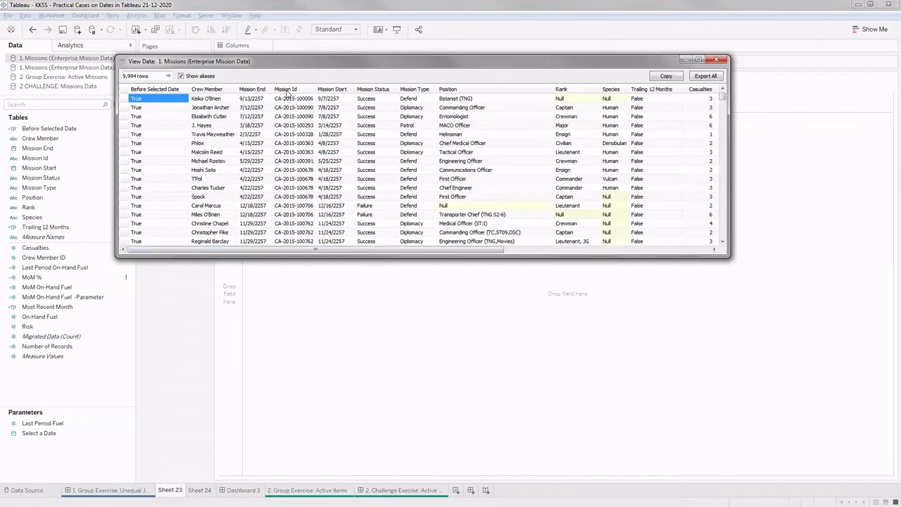
Sort the mission records by Mission Start and re-sort them by On-Hand Fuel in ascending order.
click(289, 93)
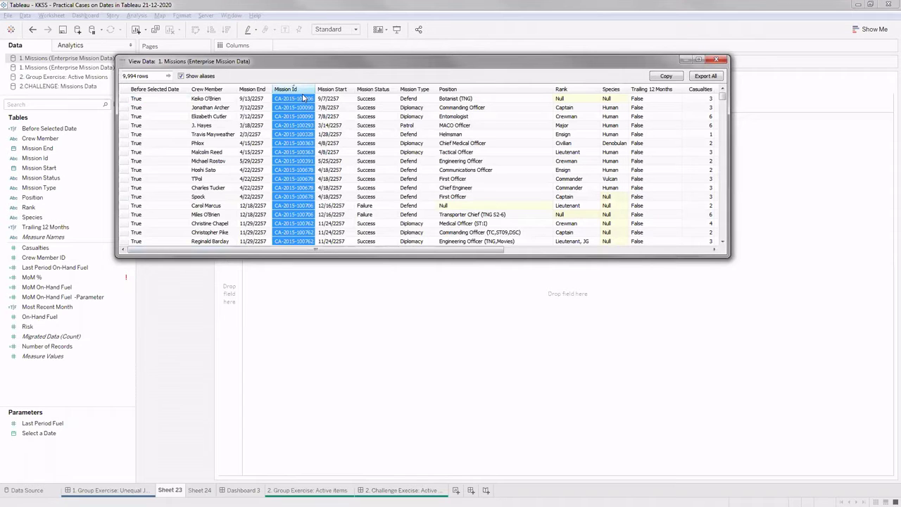
click(338, 91)
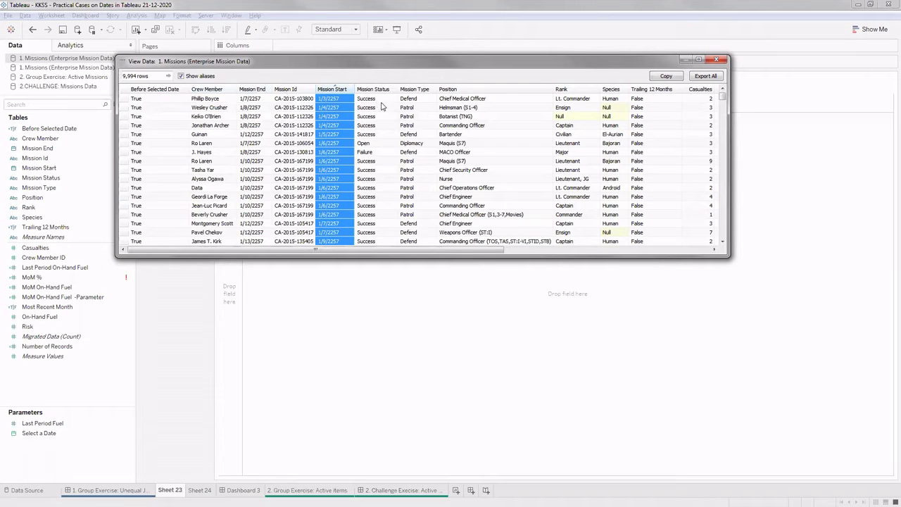
drag(350, 251, 375, 251)
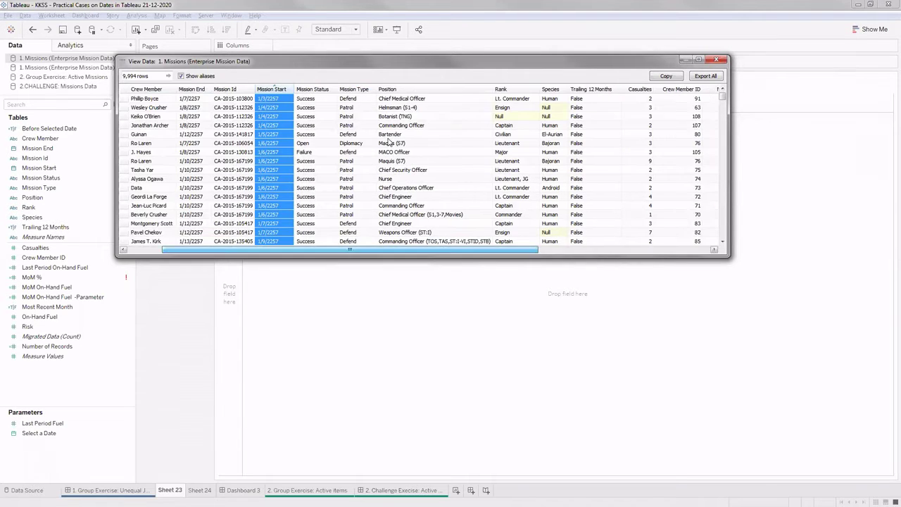
drag(455, 248, 523, 250)
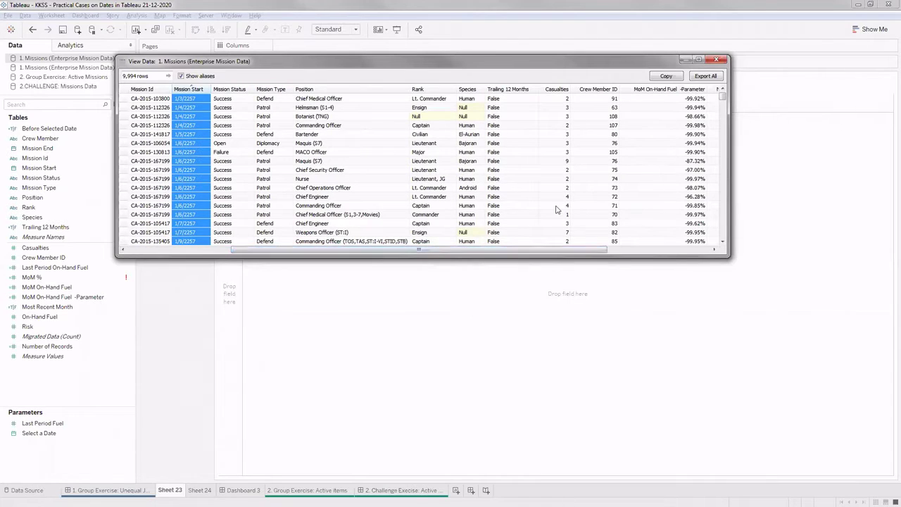
drag(531, 251, 669, 258)
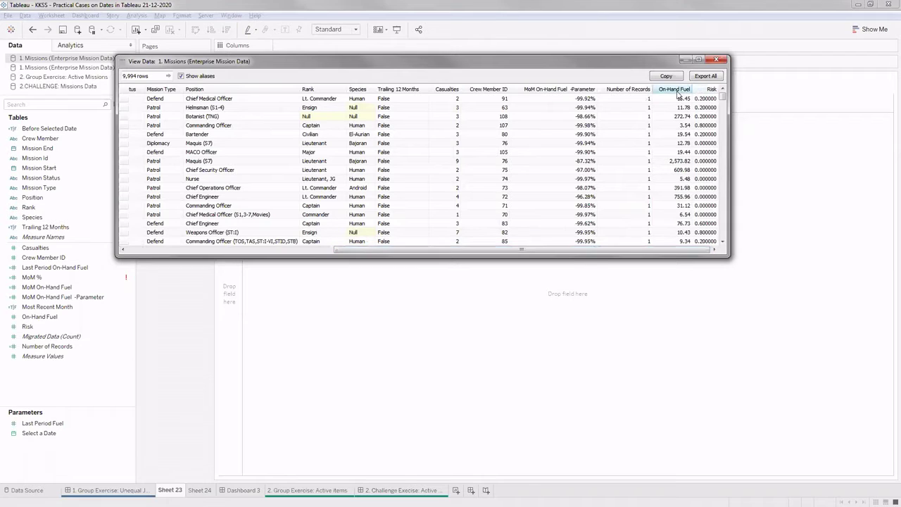
click(675, 90)
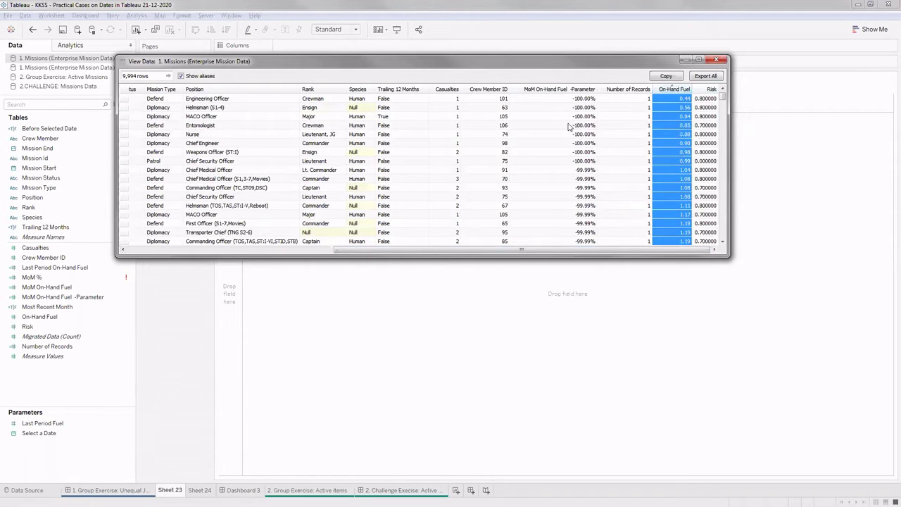
Examine the lowest On-Hand Fuel values and the matching Mission Start date of the first record.
click(671, 99)
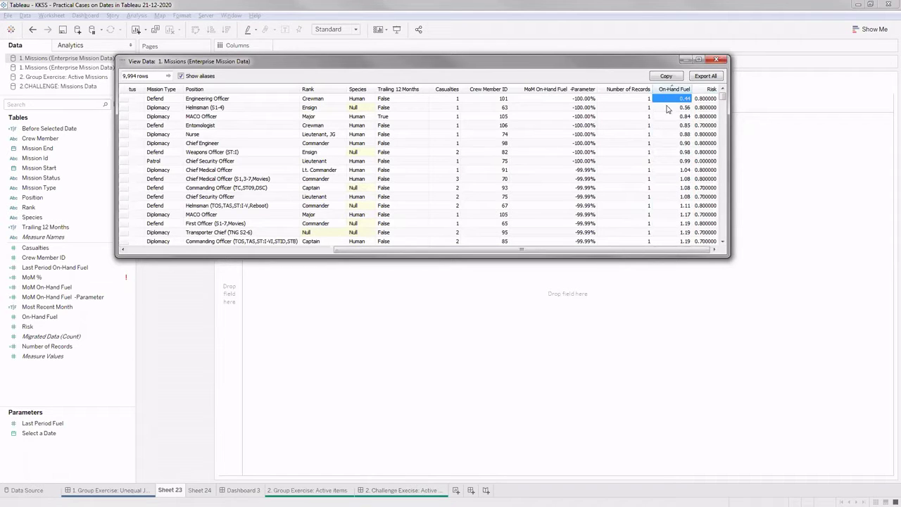
click(672, 109)
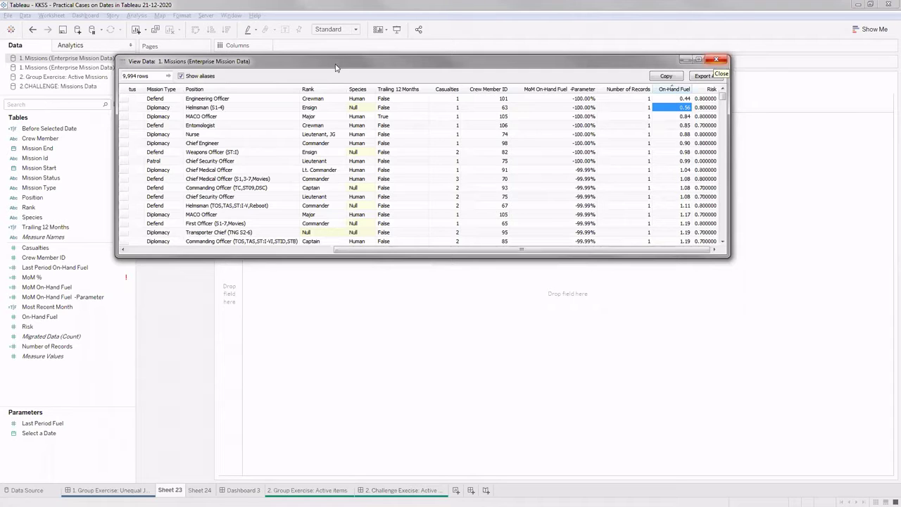
scroll(211, 211, left, 3)
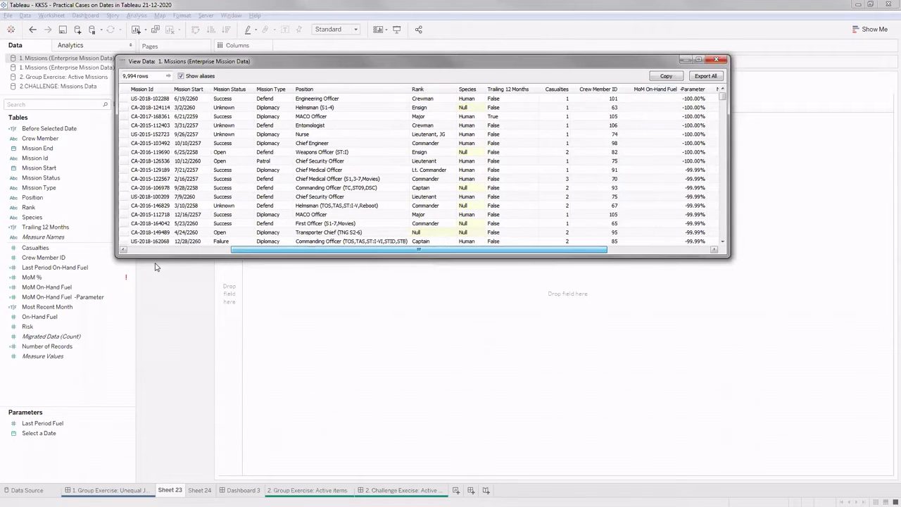
scroll(208, 141, left, 3)
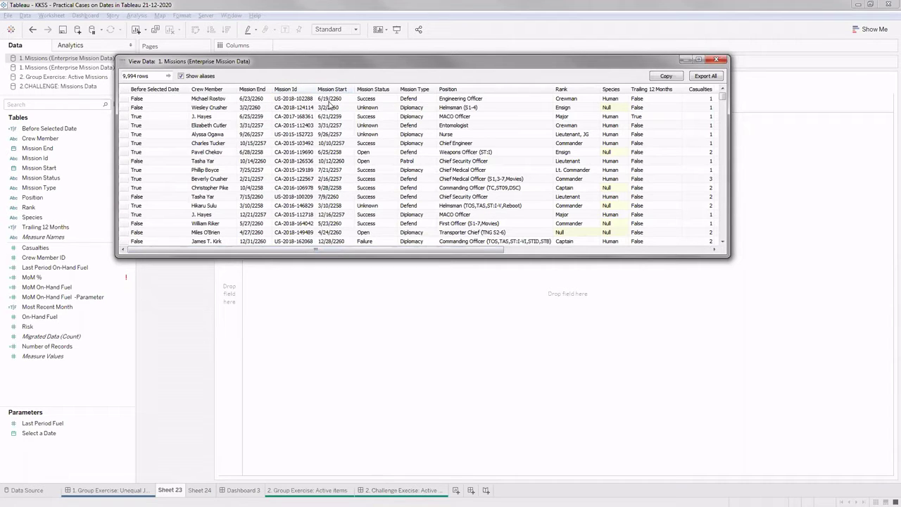
click(333, 102)
drag(328, 68, 332, 120)
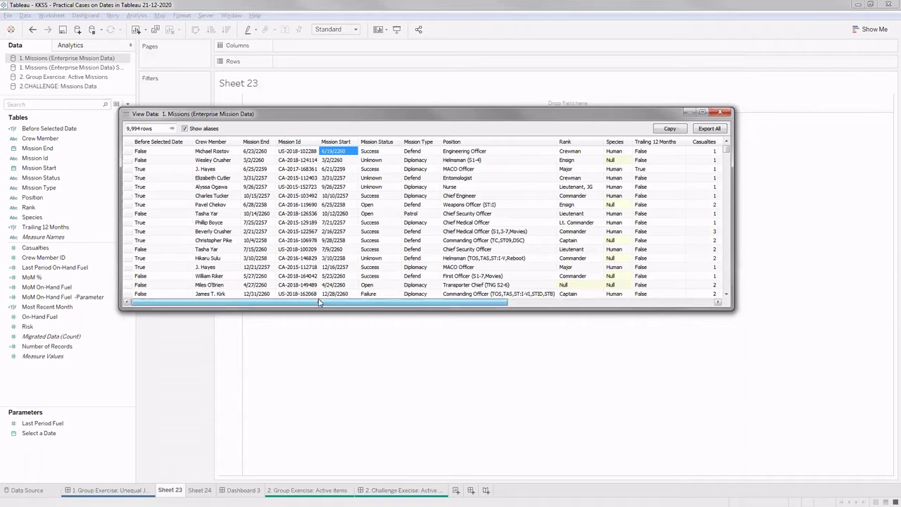
scroll(283, 159, right, 2)
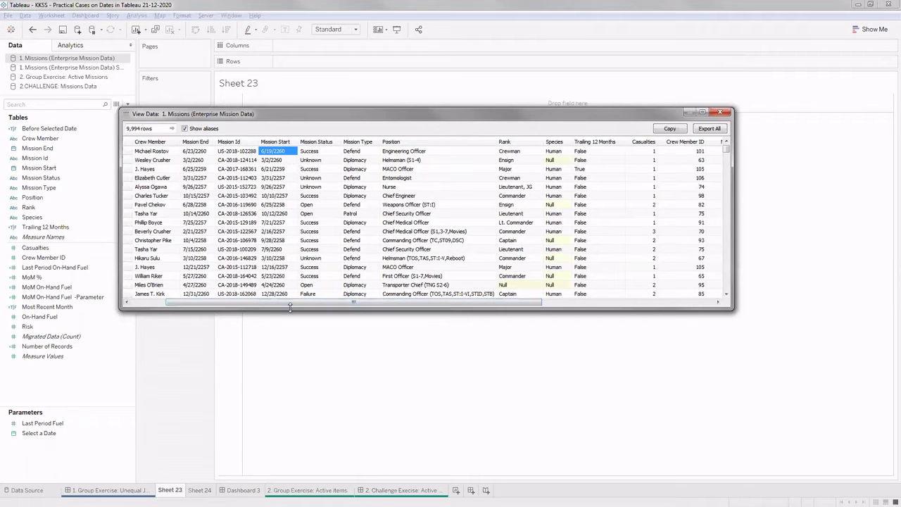
drag(375, 305, 512, 305)
click(678, 152)
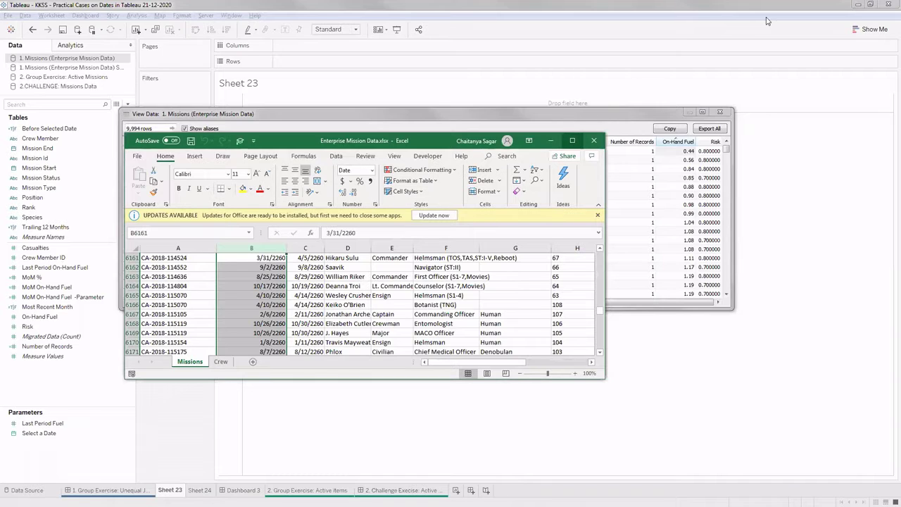
Put away the Enterprise Mission Data.xlsx workbook and enlarge the mission data window to full screen.
click(861, 7)
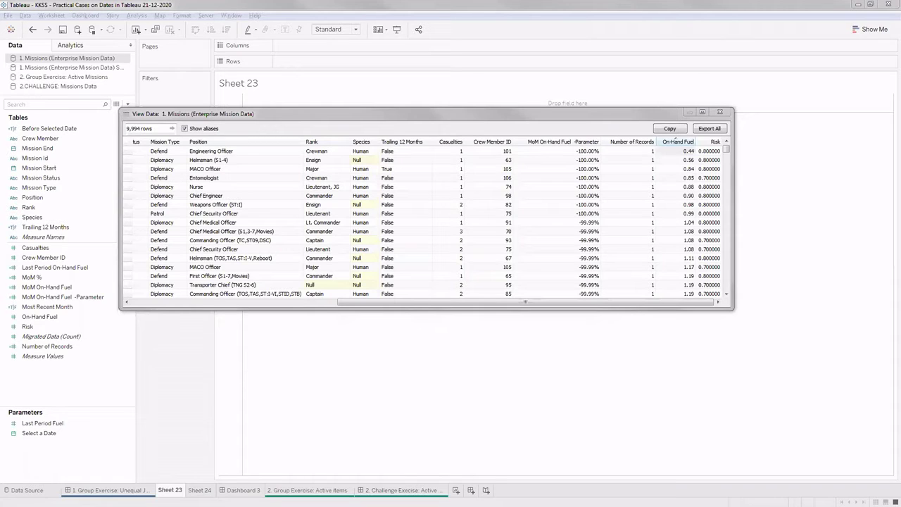
click(675, 141)
key(super+Up)
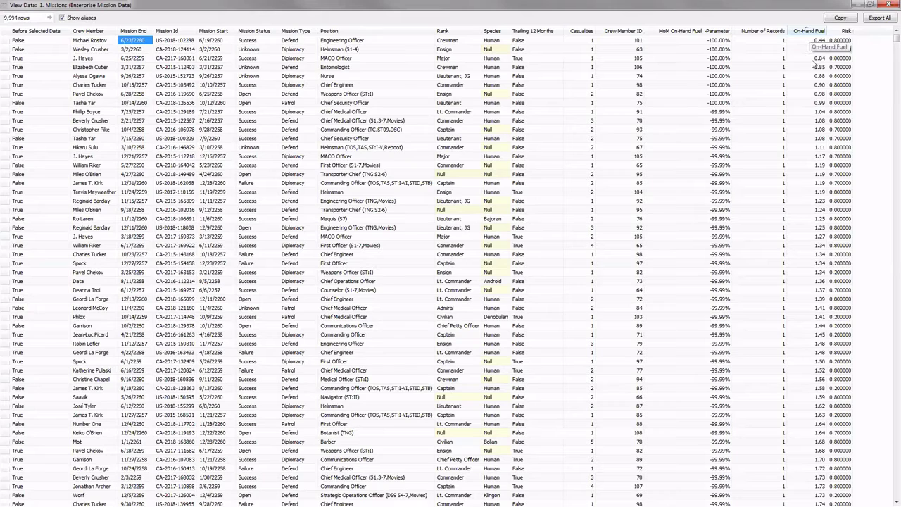
Select the Mission Start dates of the third and first records to compare them with their On-Hand Fuel values.
click(206, 57)
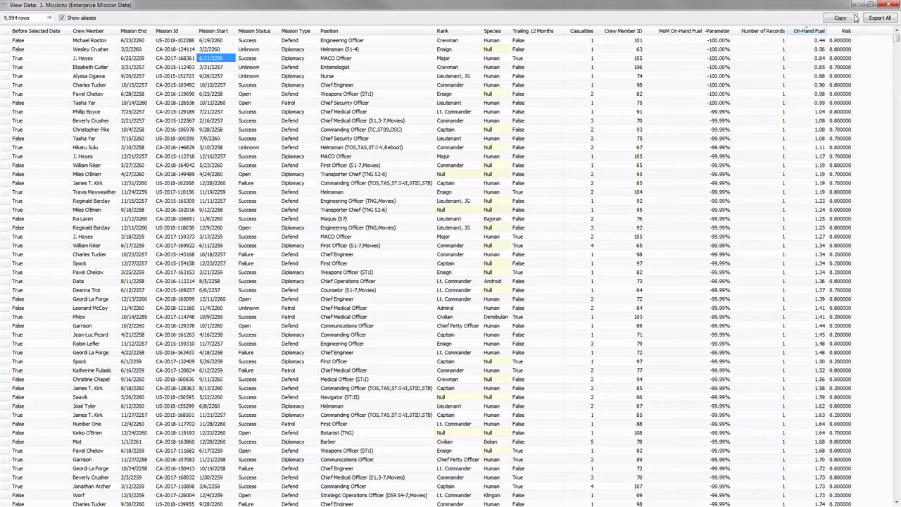
click(853, 18)
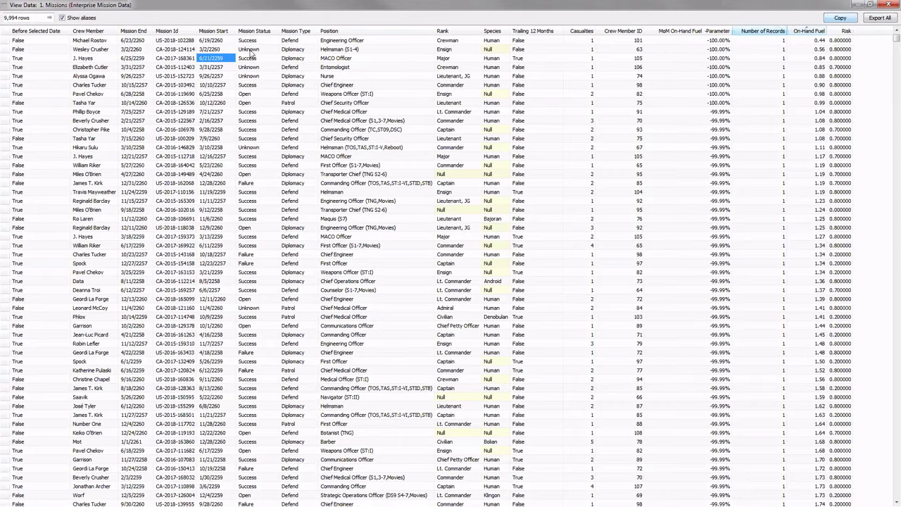
click(213, 42)
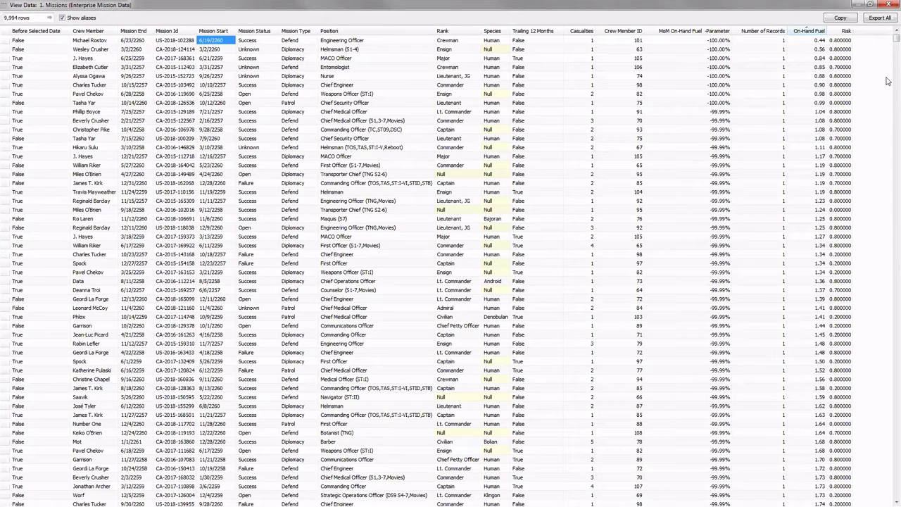
Compare the first record's On-Hand Fuel value with its Mission Start date, and close the mission data window.
click(814, 42)
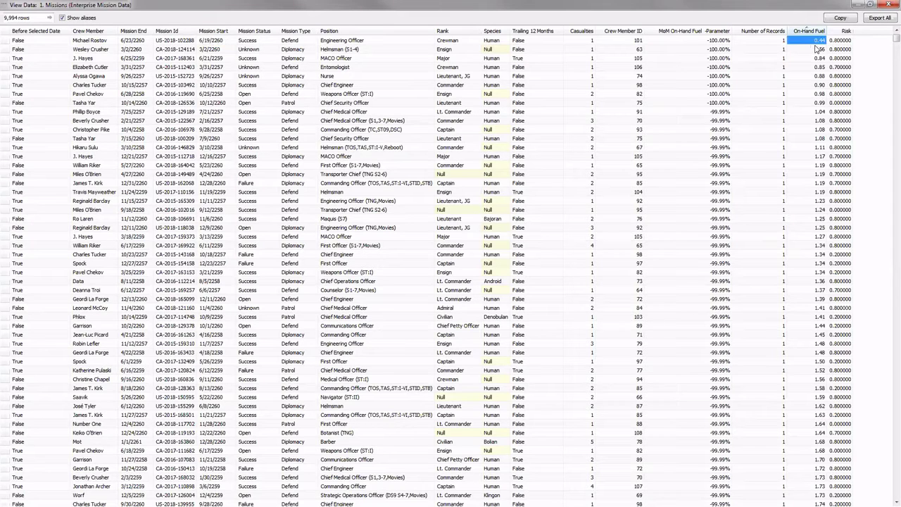
click(212, 42)
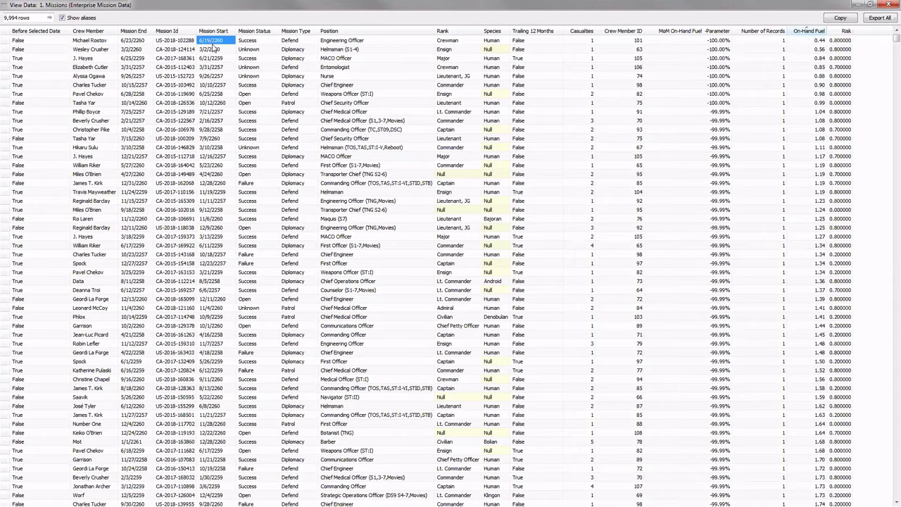
click(815, 41)
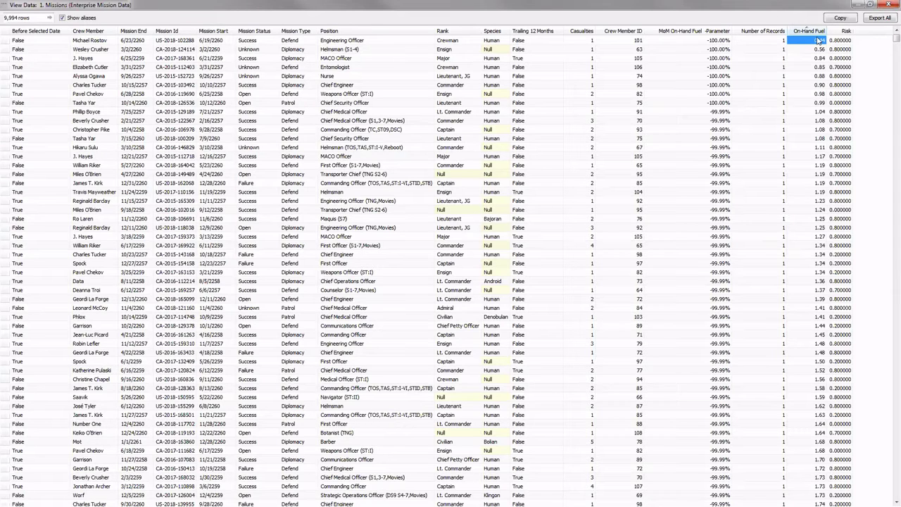
click(887, 5)
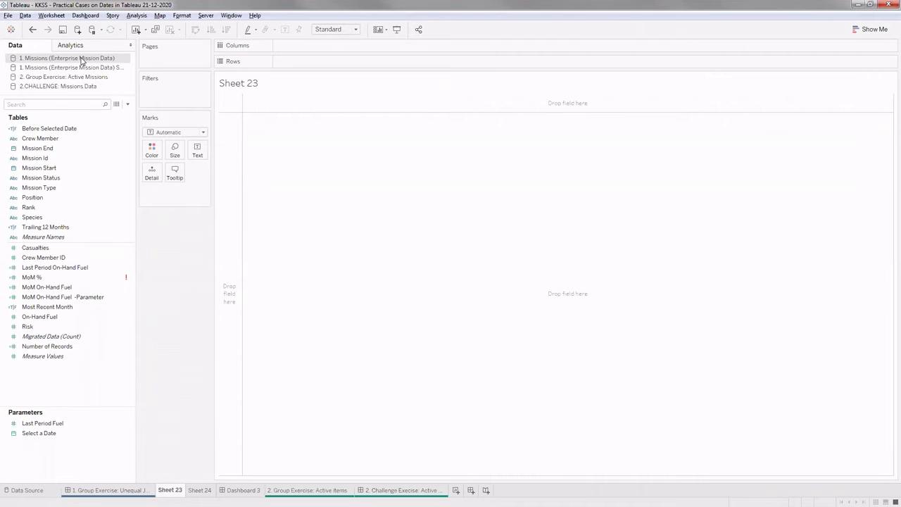
Duplicate the data source 1. Missions (Enterprise Mission Data) and select the copy.
right_click(112, 70)
key(Escape)
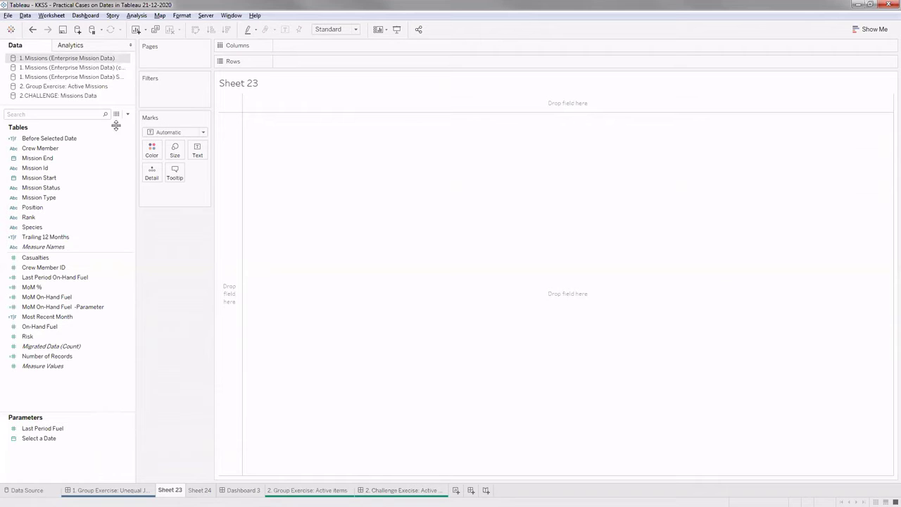
click(96, 69)
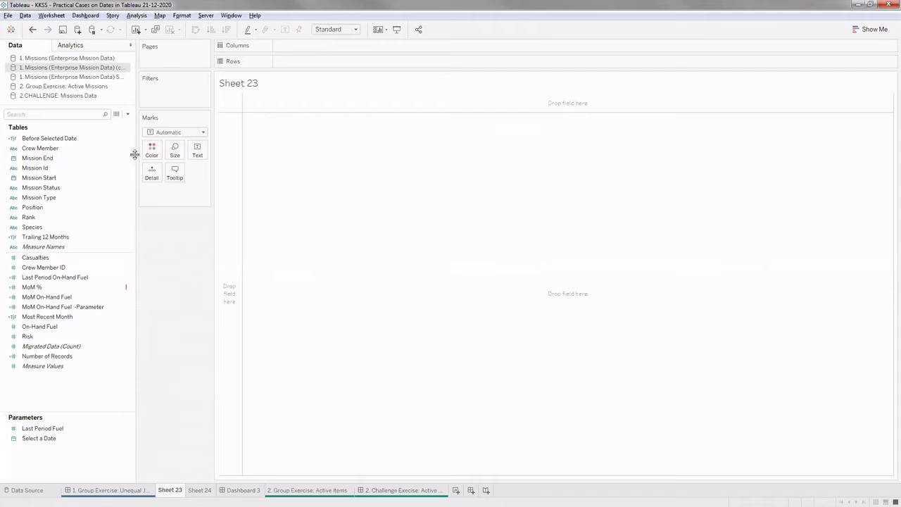
Rename the Mission Start field in the copied data source as Old Mission Start.
click(127, 117)
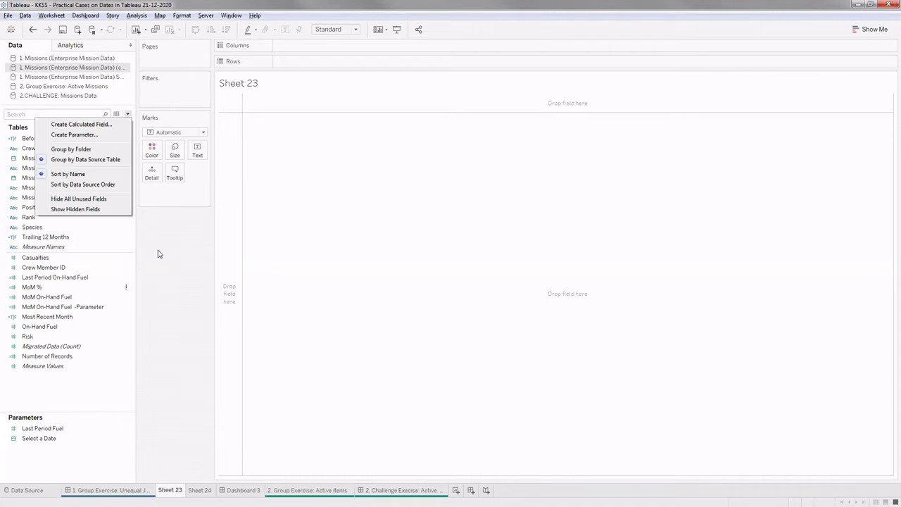
click(39, 195)
click(44, 178)
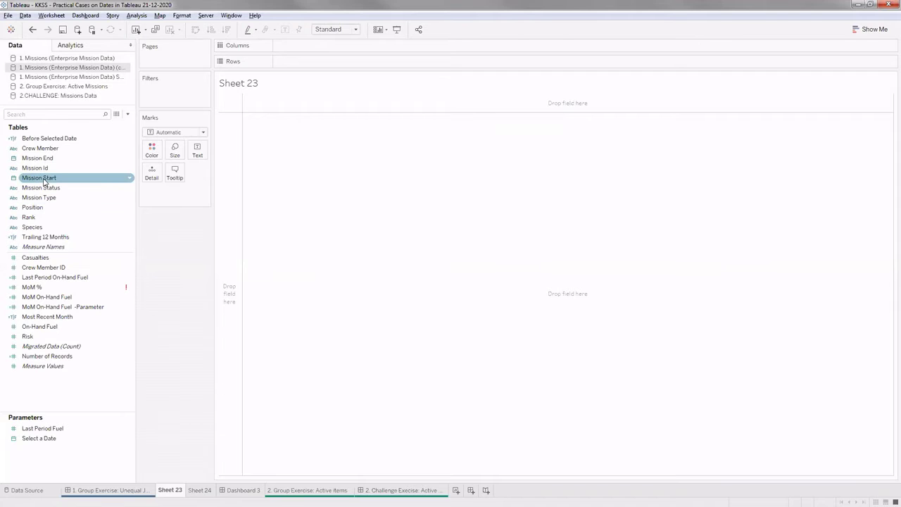
click(129, 178)
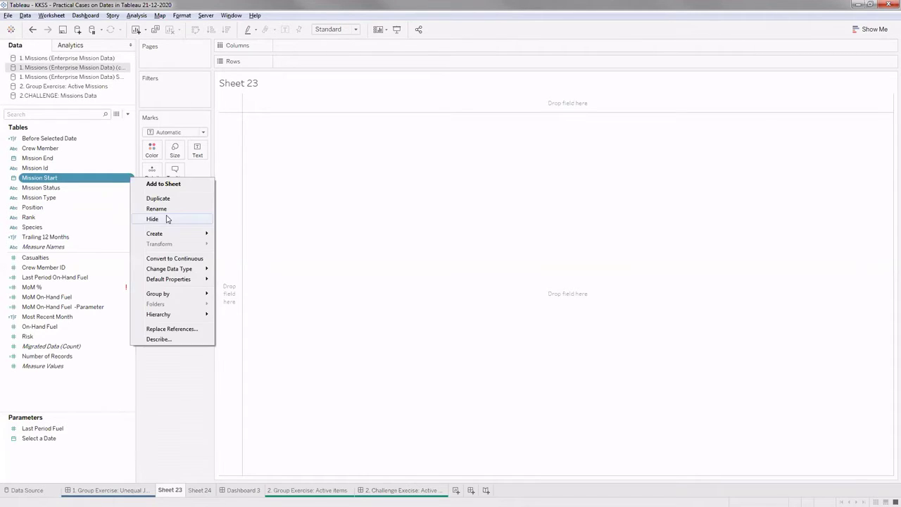
click(168, 209)
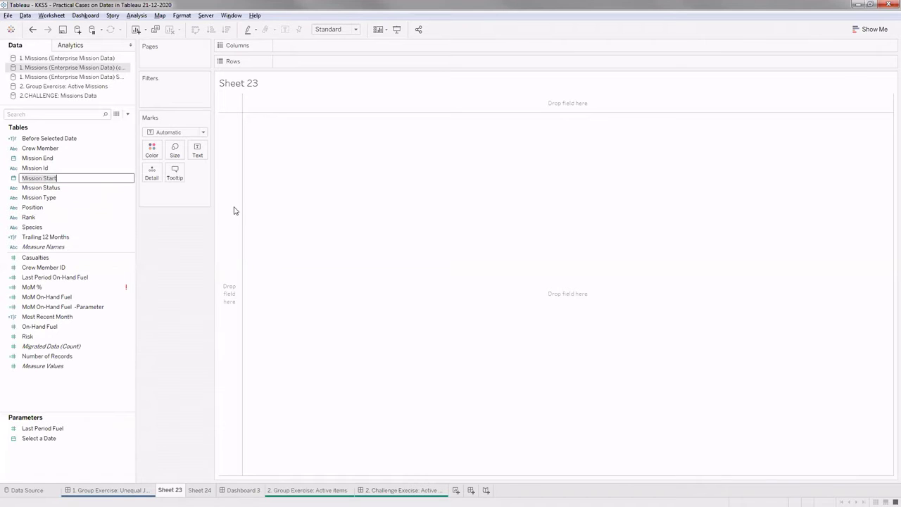
click(22, 178)
text(1)
text(Old)
key(Return)
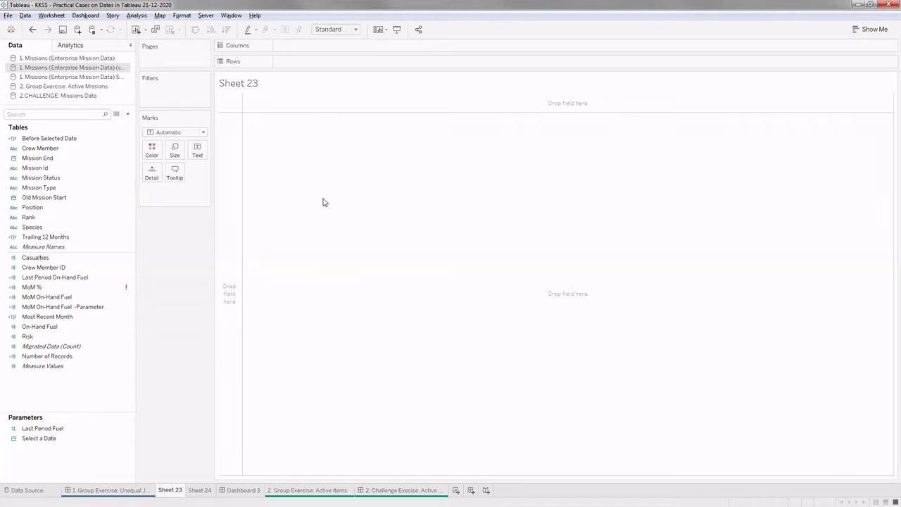
Start a new calculated field in the copied data source and name it Mission Start.
double_click(275, 179)
text(Miss)
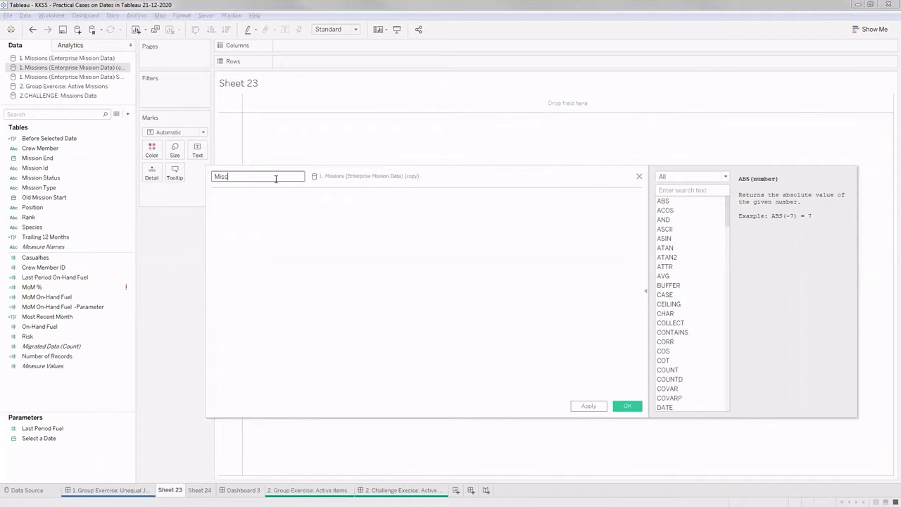
text(ion Start)
Enter the formula DATEADD('month',1,[Old Mission Start]) for the Mission Start calculation.
click(265, 207)
text(Date)
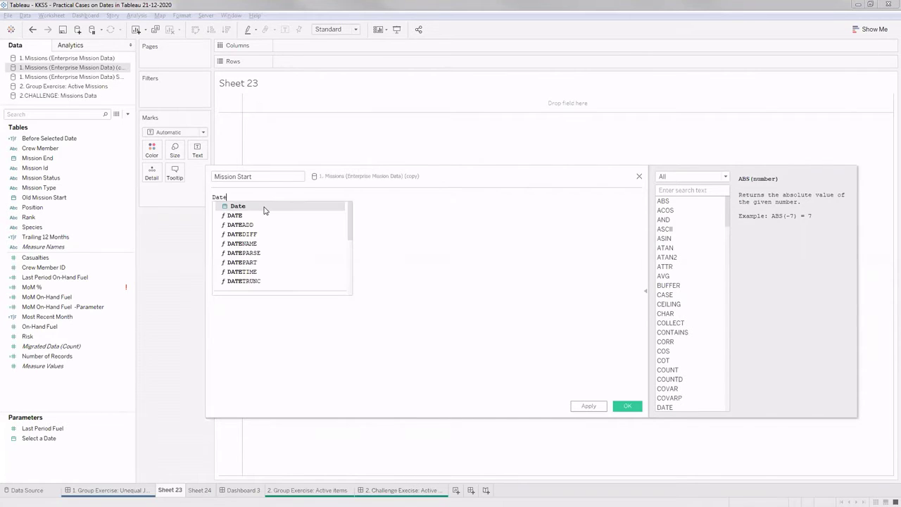
text(t)
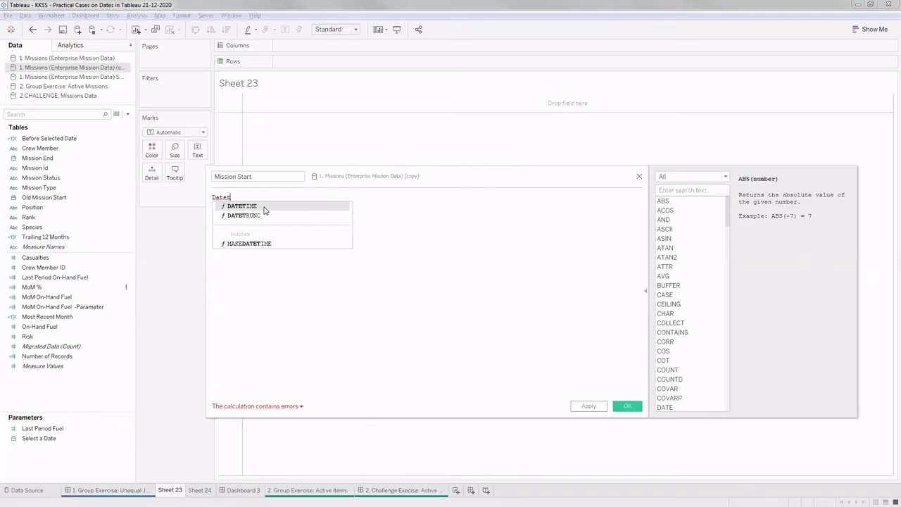
key(BackSpace)
text(ad)
click(264, 206)
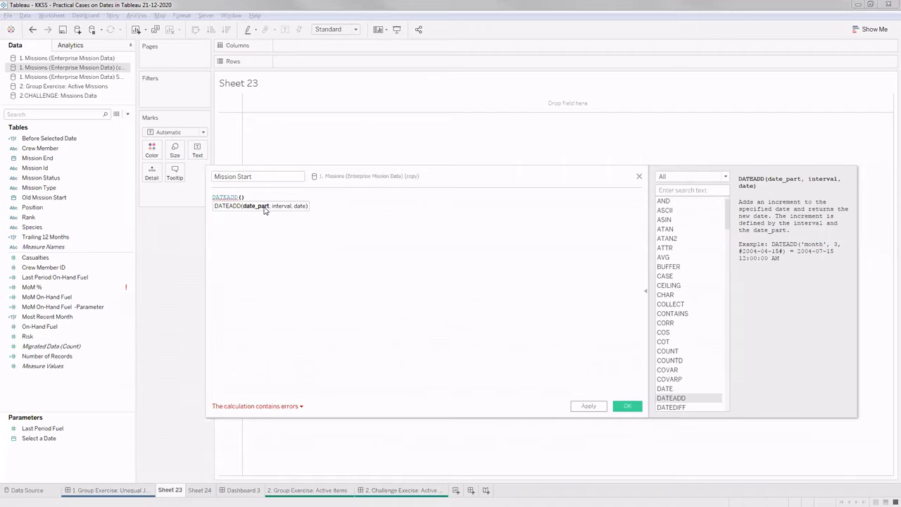
text('month',1)
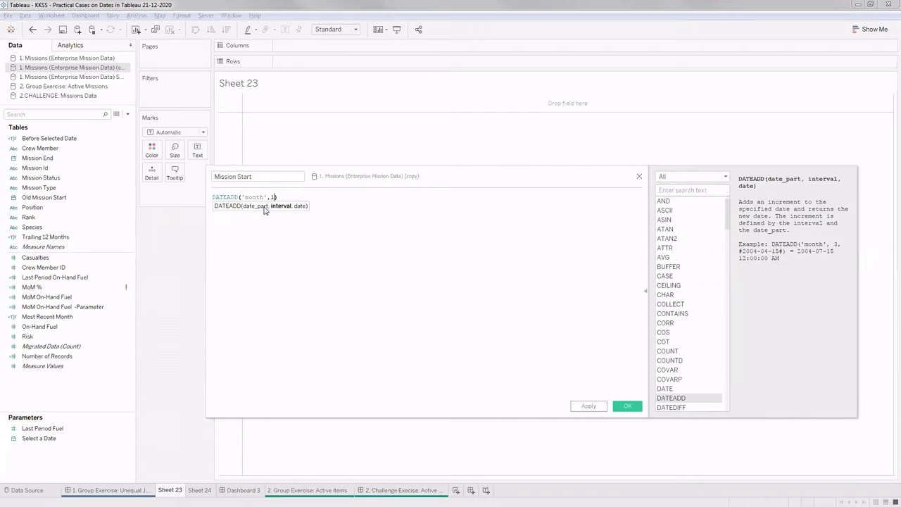
text(,Old)
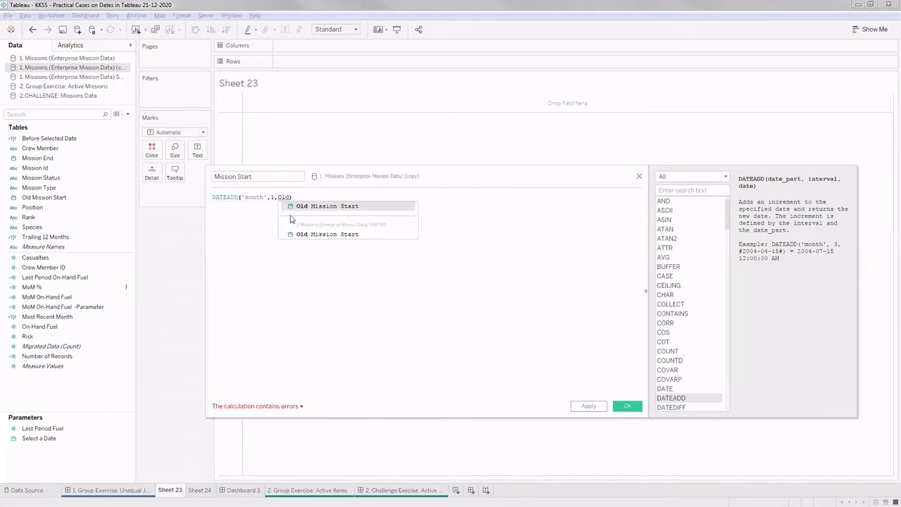
click(307, 205)
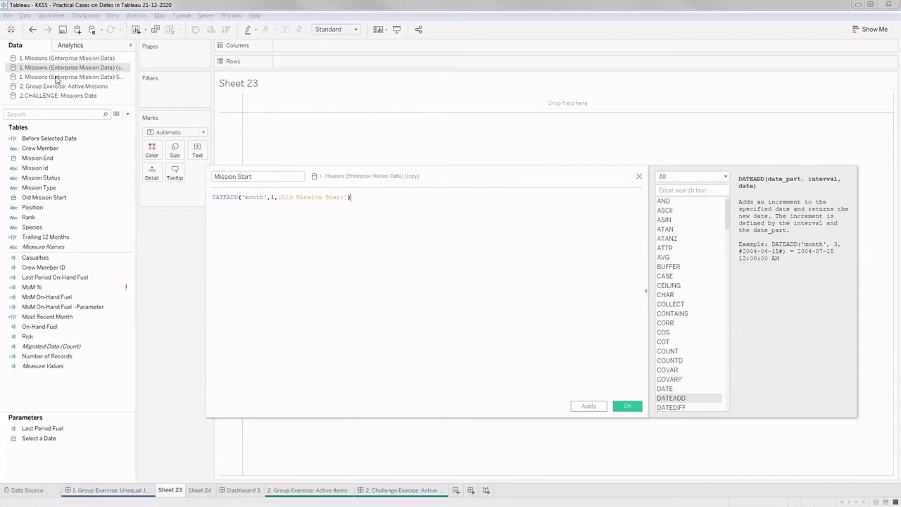
Review the one-month interval and the Old Mission Start reference in the formula, and save the Mission Start calculated field.
click(46, 200)
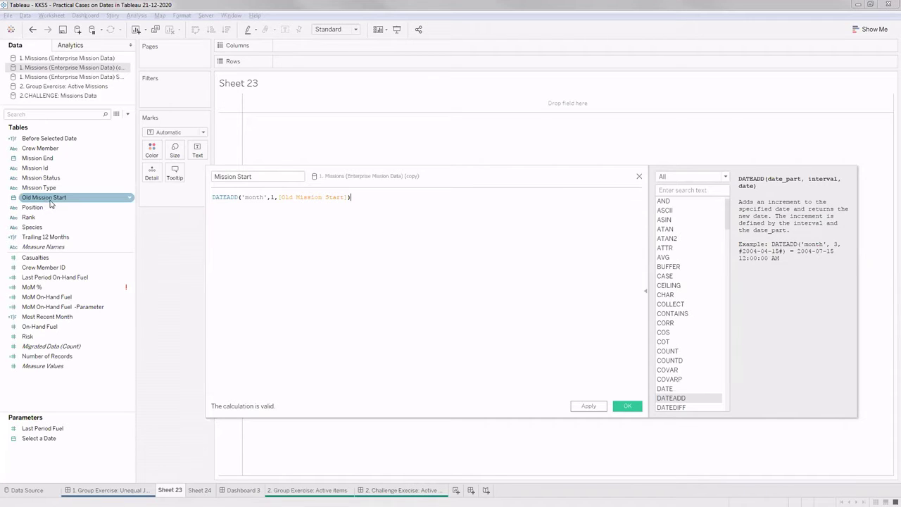
click(50, 138)
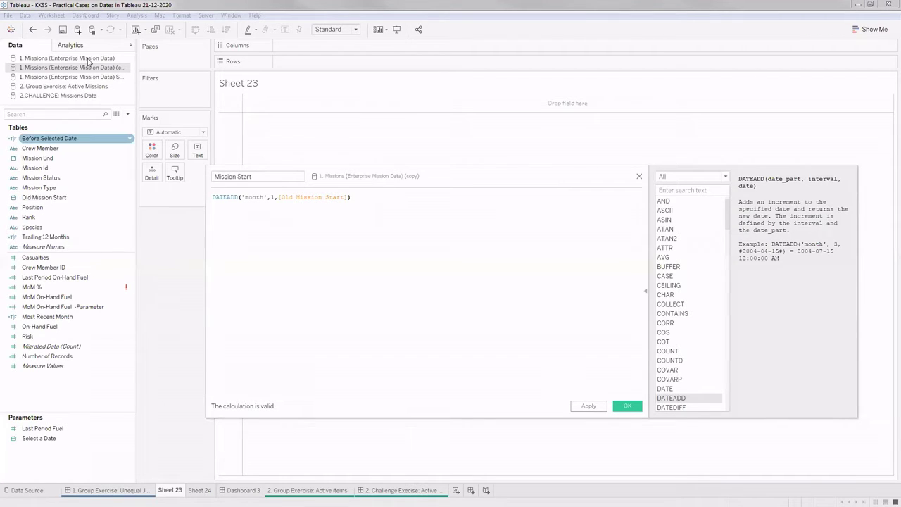
click(87, 63)
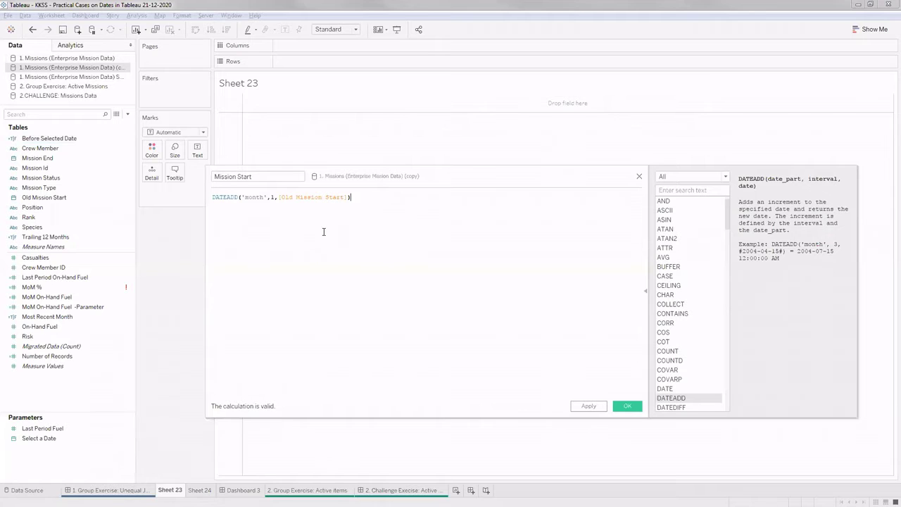
click(53, 200)
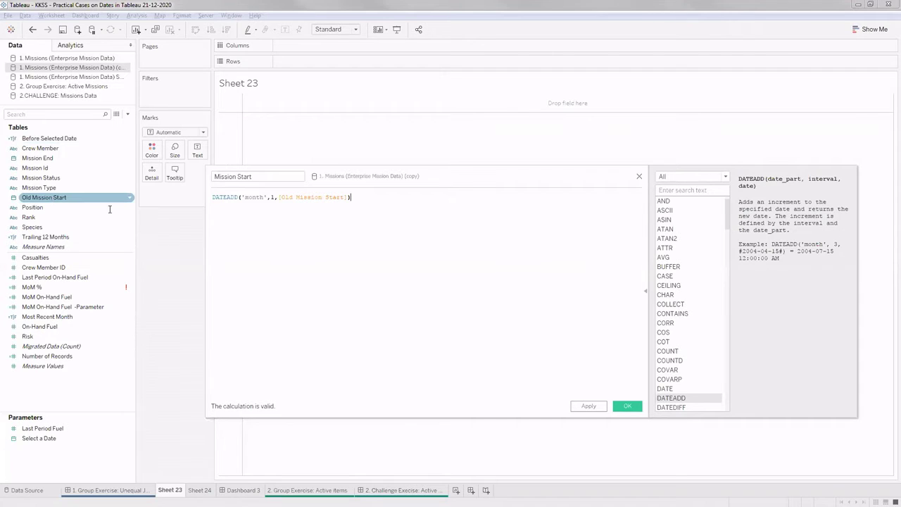
click(289, 214)
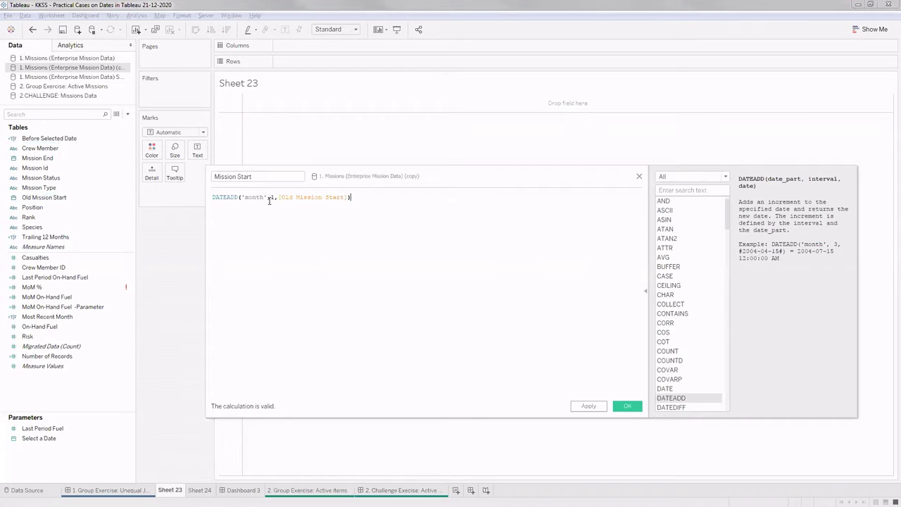
click(270, 198)
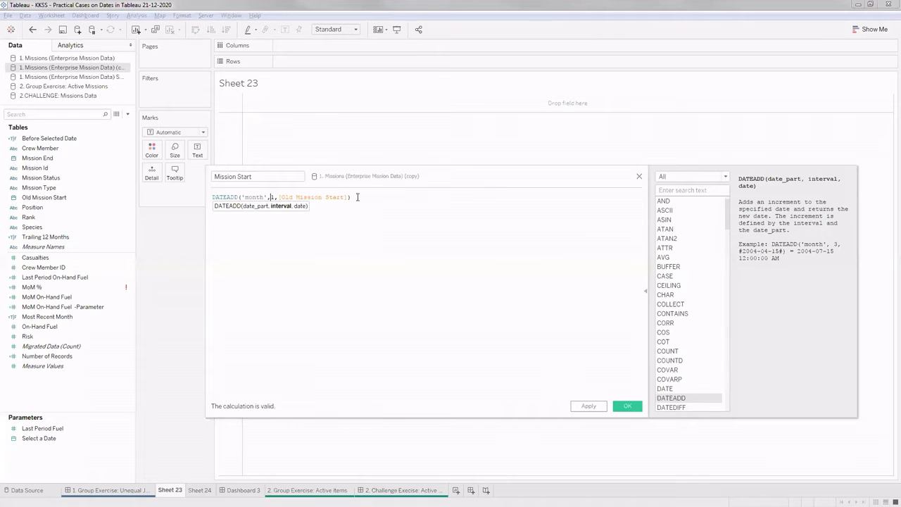
click(255, 204)
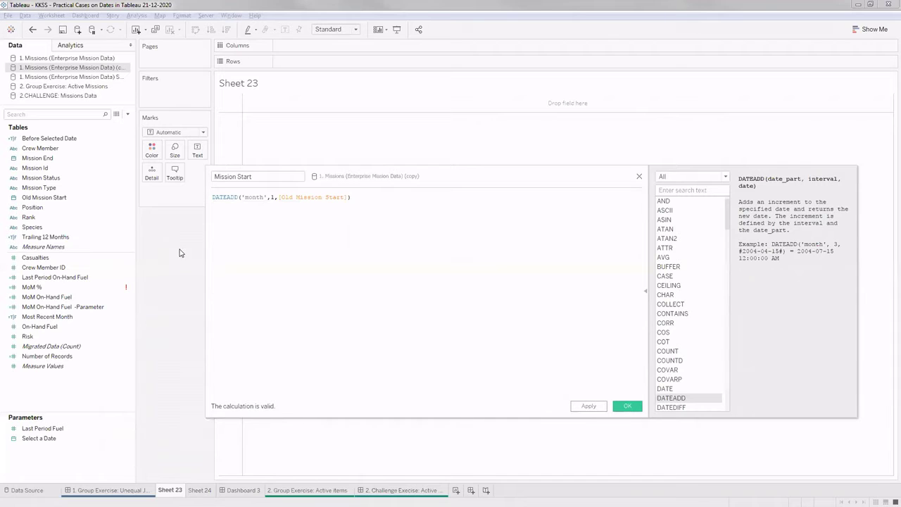
key(Return)
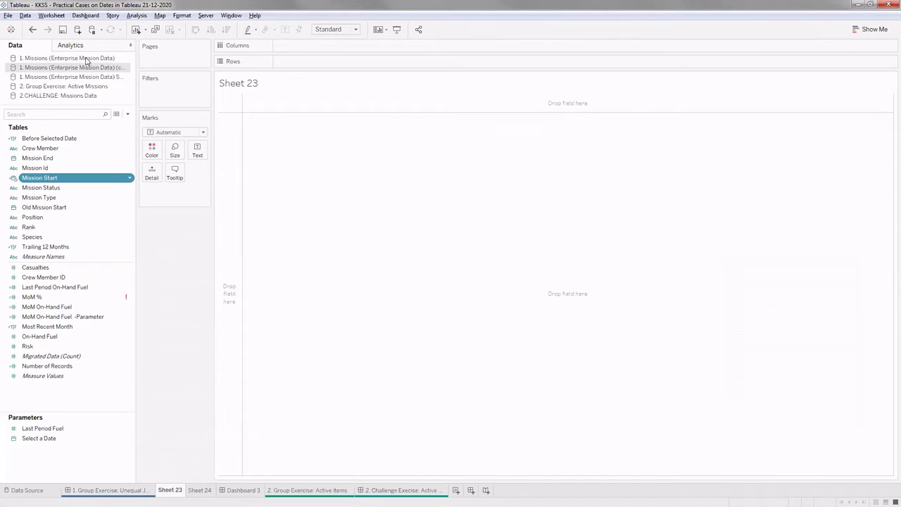
Add Mission Start from the original Missions data source as a discrete date and place it on Rows.
click(90, 59)
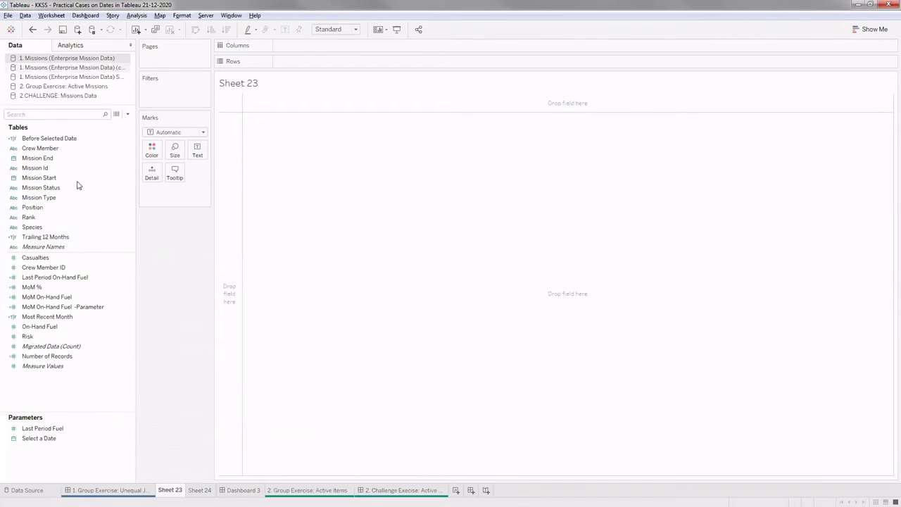
click(56, 180)
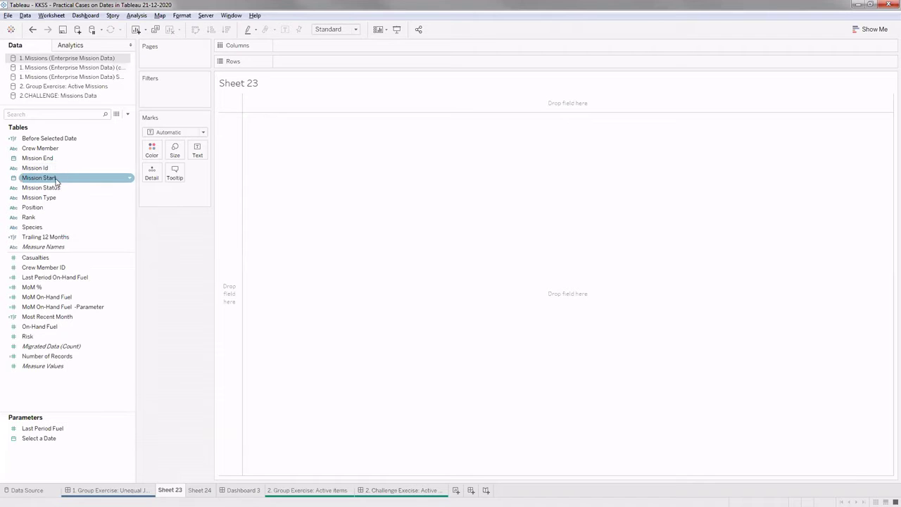
drag(304, 55, 312, 55)
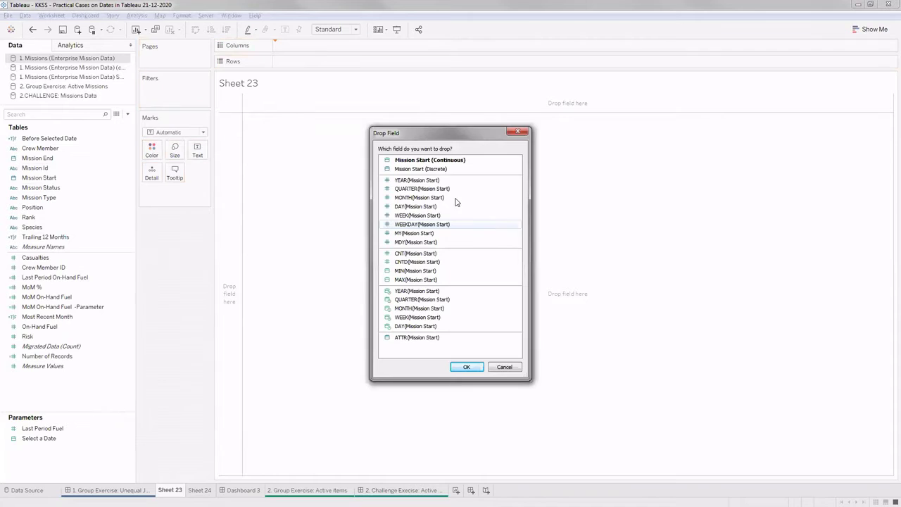
click(422, 171)
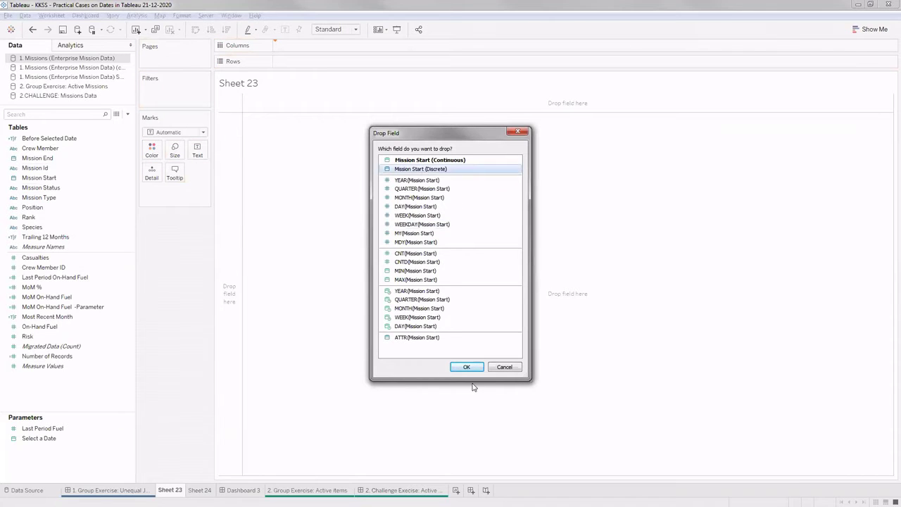
click(465, 367)
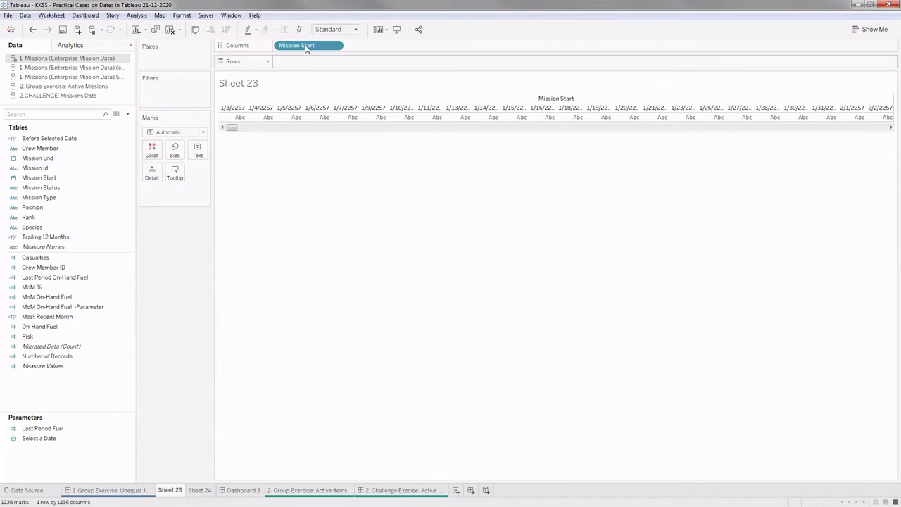
drag(304, 66, 304, 63)
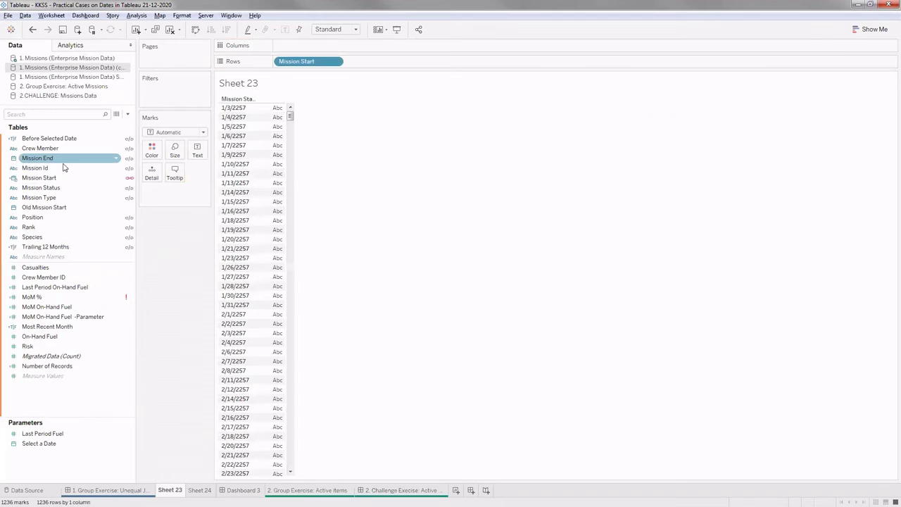
Check in the copied data source whether Mission Start is used as the linking field.
click(118, 169)
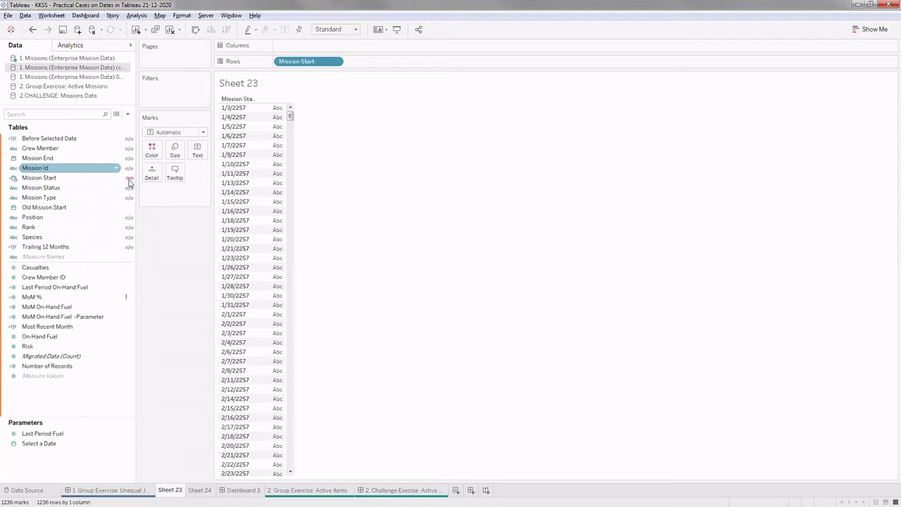
click(129, 179)
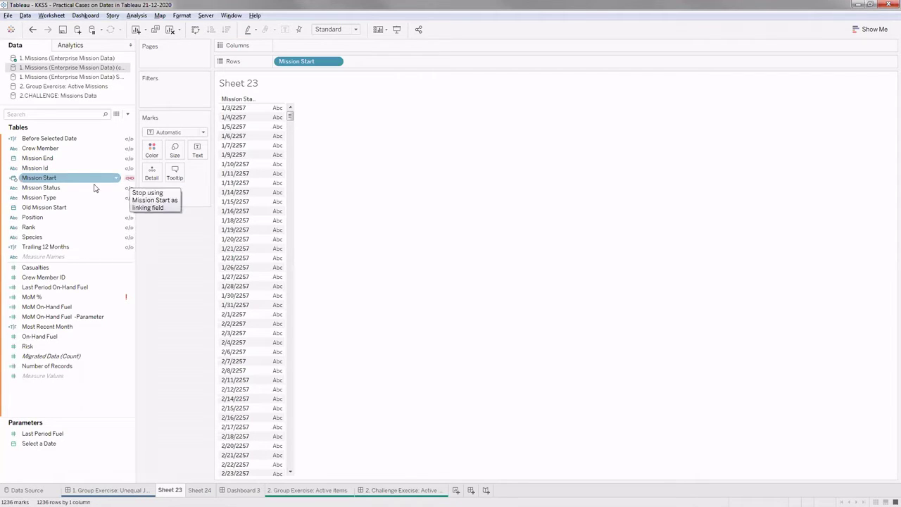
key(Down)
key(Up)
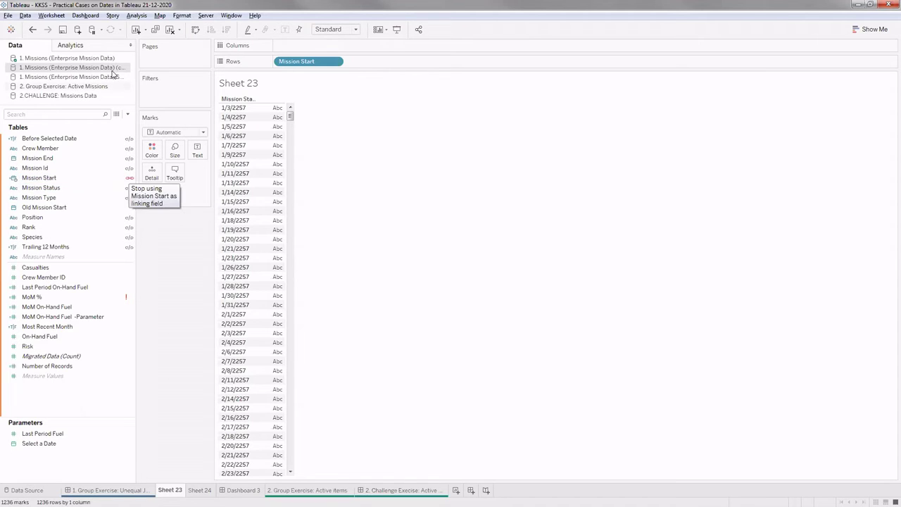
Review the Mission Start link and the Old Mission Start field in the copied data source.
click(129, 181)
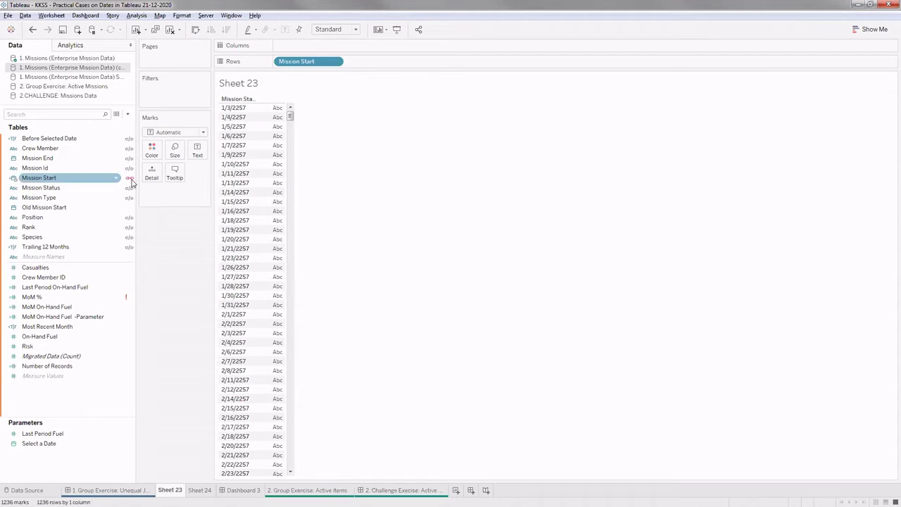
click(150, 221)
click(67, 179)
click(55, 209)
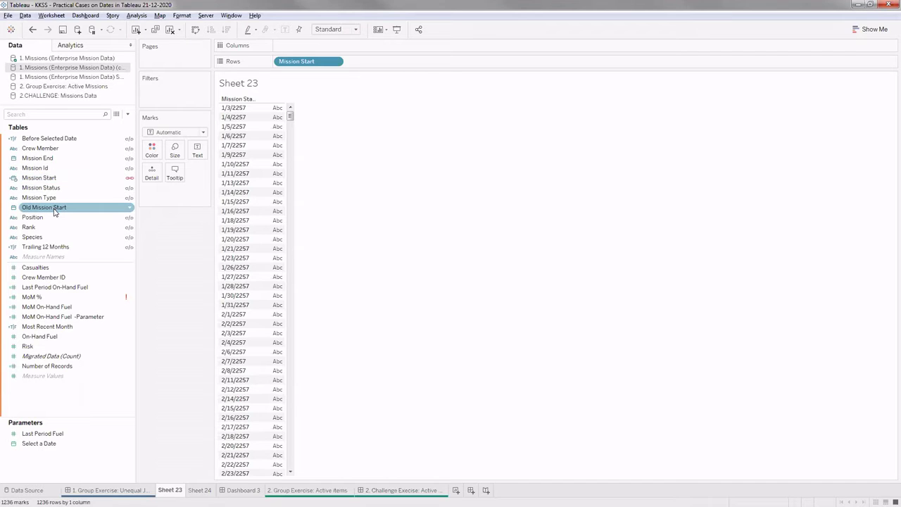
click(54, 182)
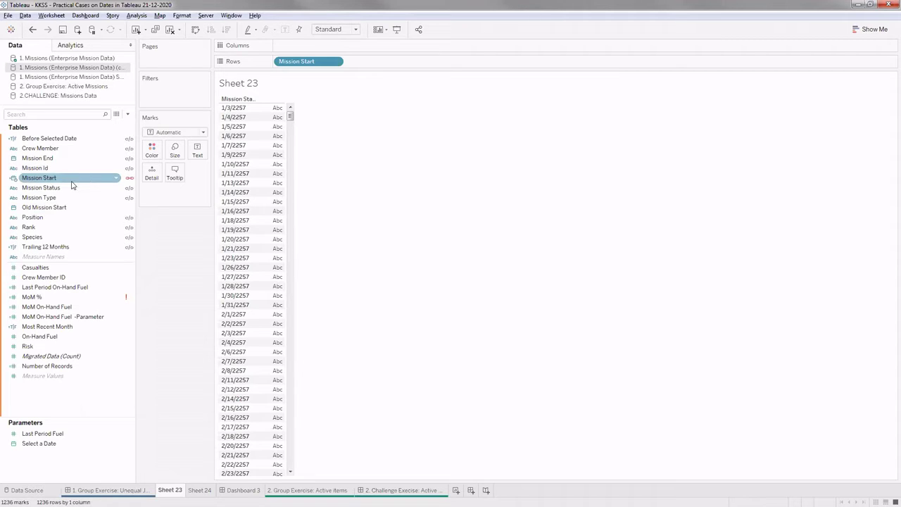
Try placing the copied source's Mission Start beside the original one on Rows, first as year and again as a discrete date.
drag(63, 177, 405, 64)
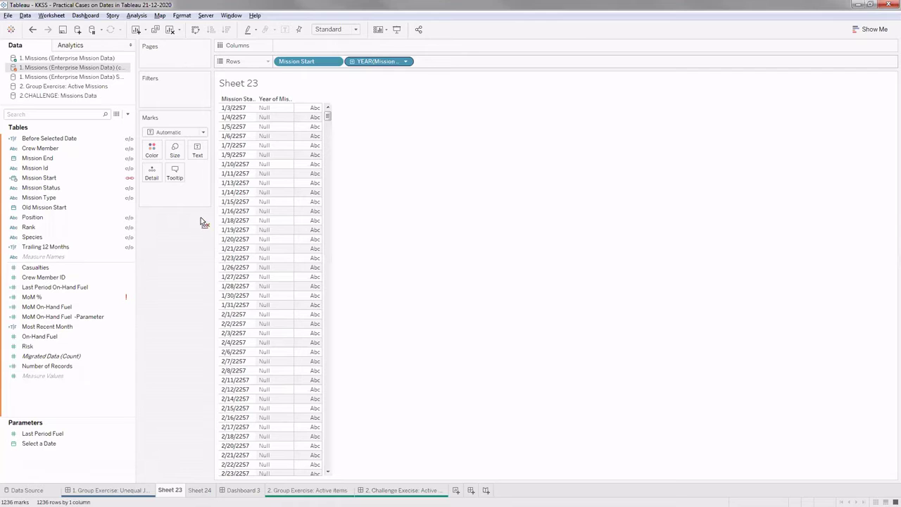
drag(179, 236, 60, 181)
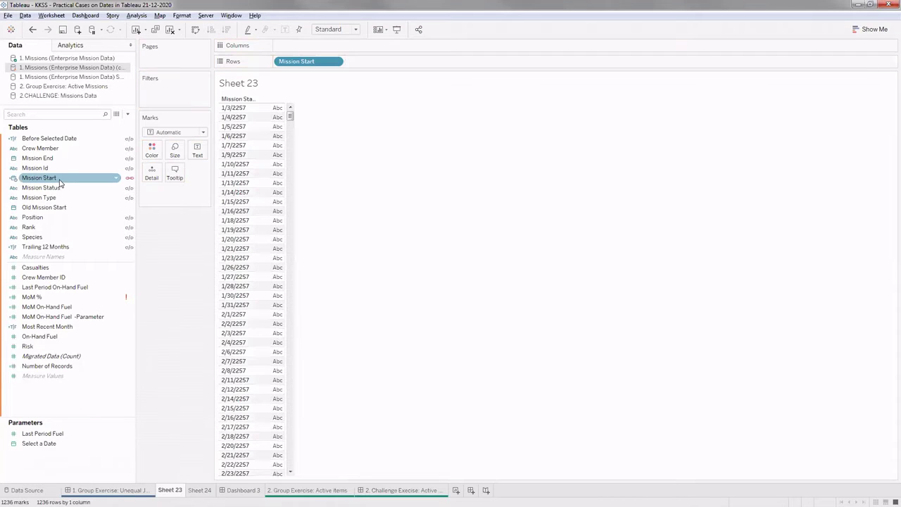
drag(347, 102, 366, 104)
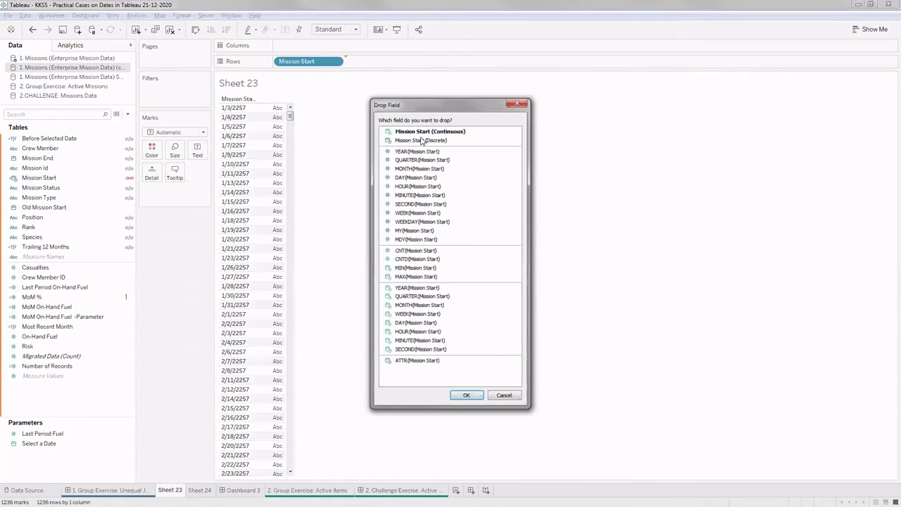
click(467, 395)
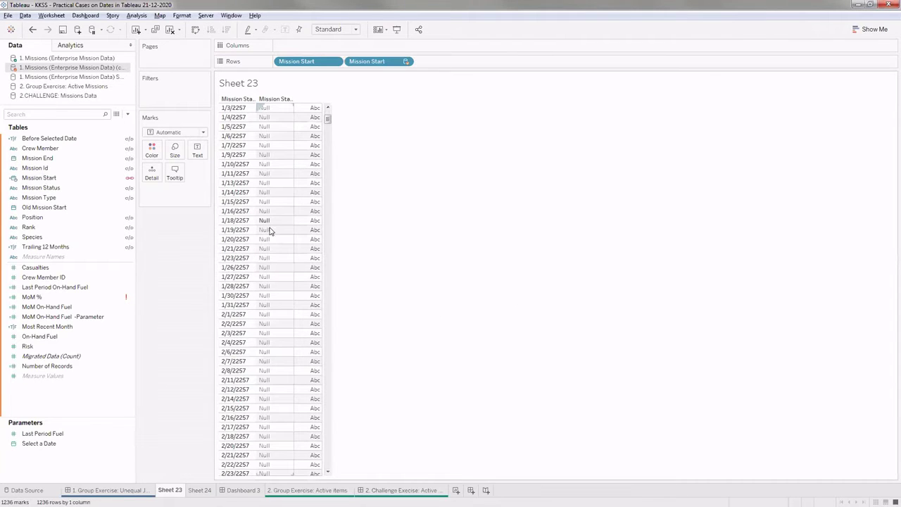
drag(328, 137, 330, 418)
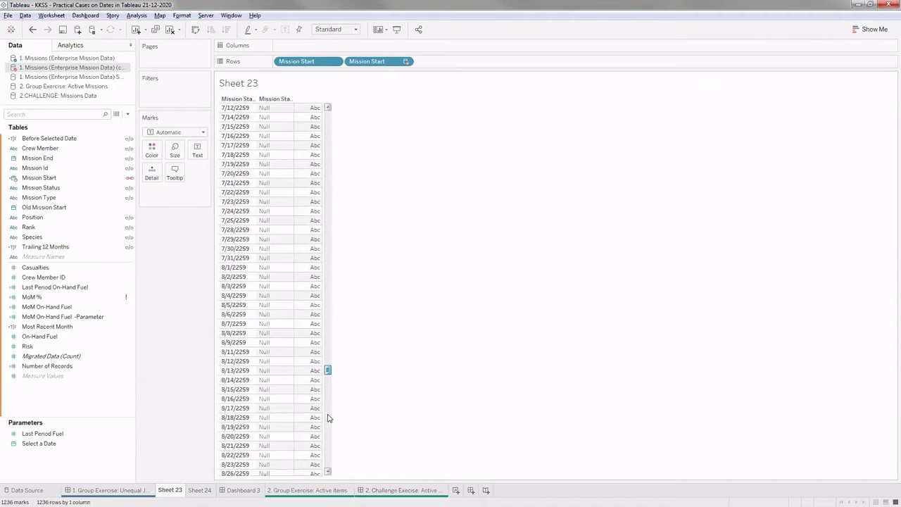
drag(379, 61, 176, 304)
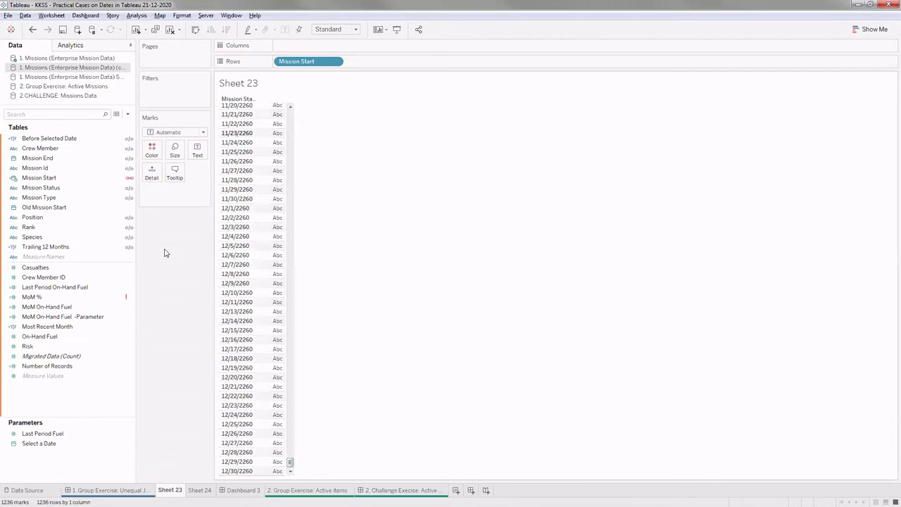
Clear Rows and place only the copied data source's Mission Start there as a discrete date.
drag(307, 62, 162, 249)
click(59, 189)
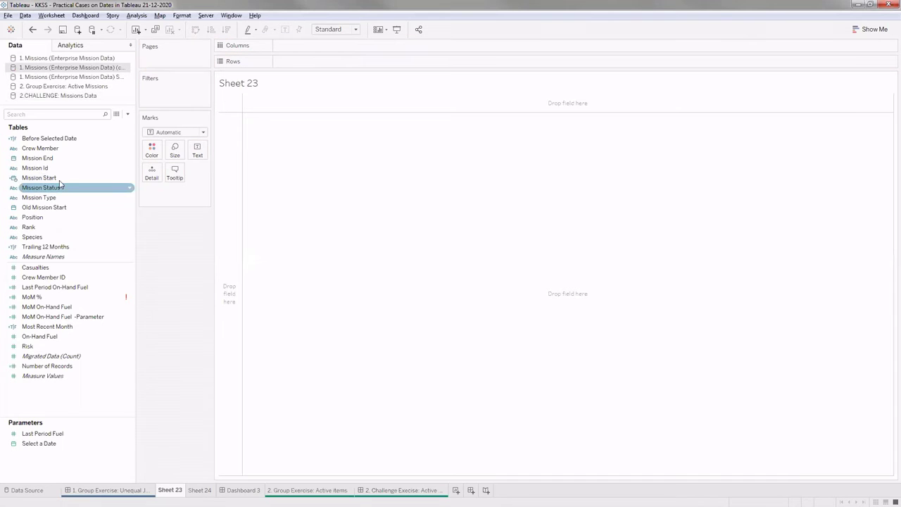
drag(54, 179, 402, 159)
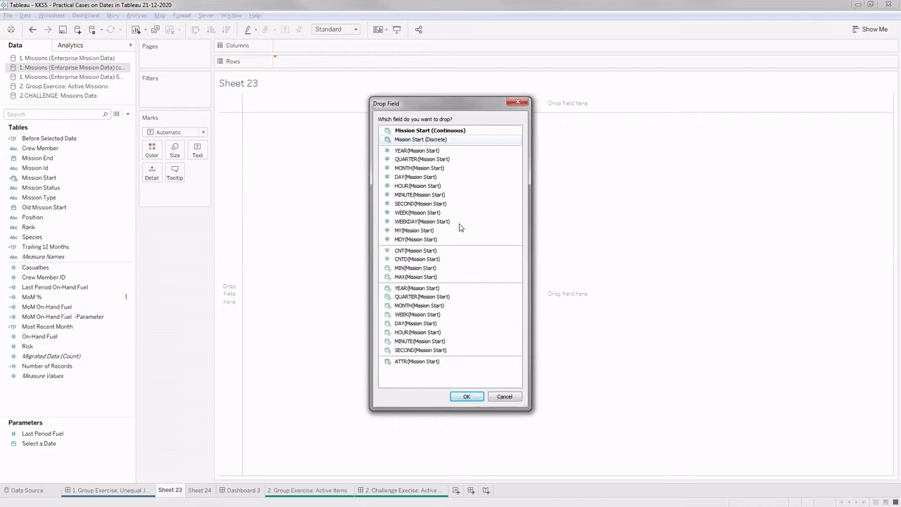
key(Return)
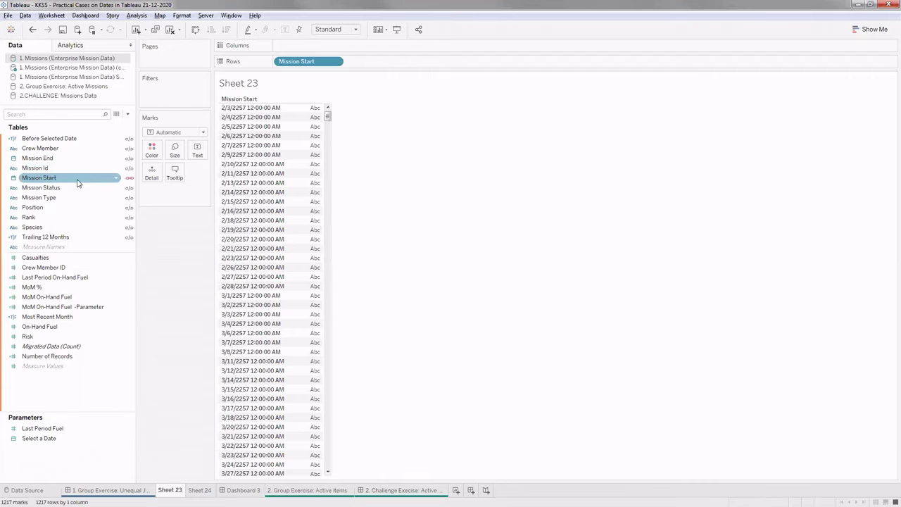
Try adding the original source's Mission Start to Rows as a second discrete date, and clear the shelf.
drag(44, 182, 427, 130)
click(420, 169)
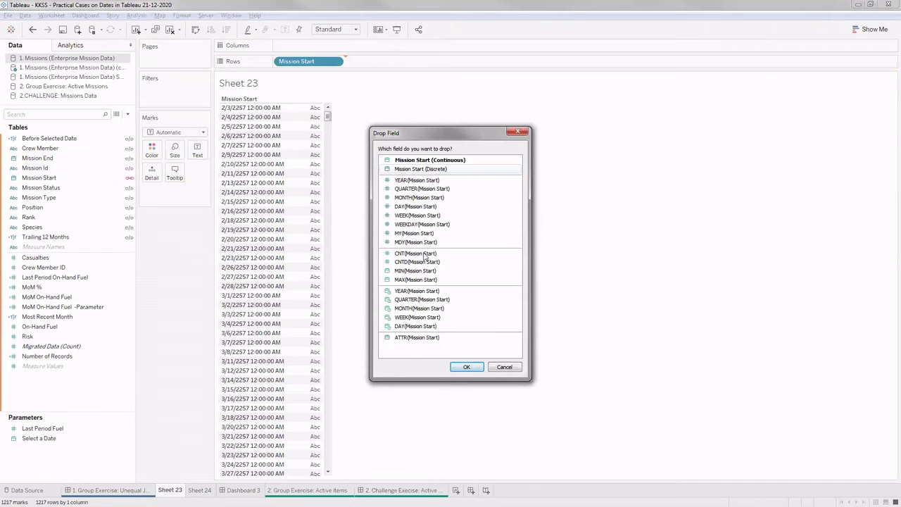
click(464, 365)
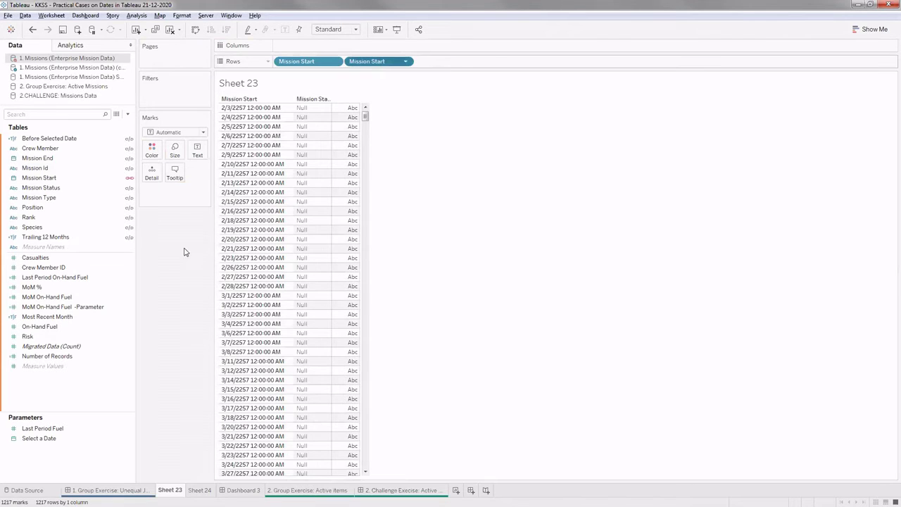
drag(319, 63, 164, 180)
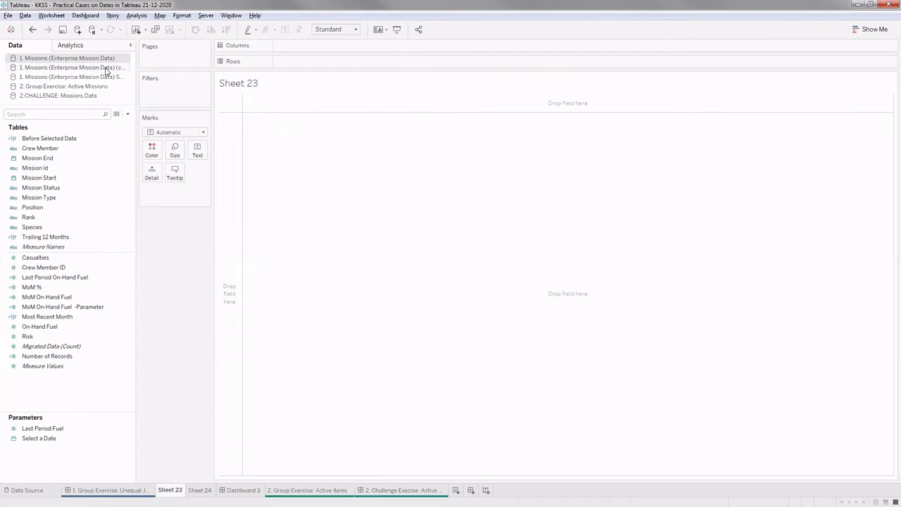
Place Mission Start from the original Missions data source on Columns as a continuous day.
click(81, 176)
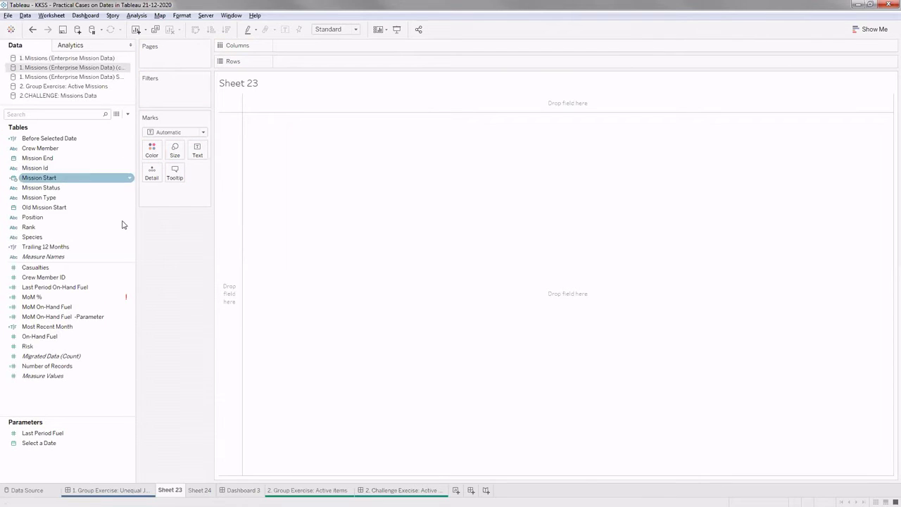
click(76, 150)
click(59, 67)
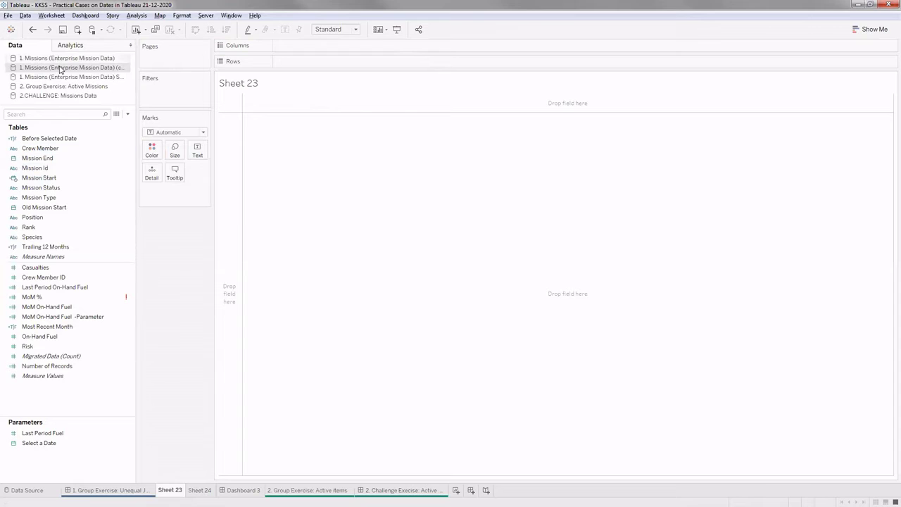
drag(43, 178, 312, 46)
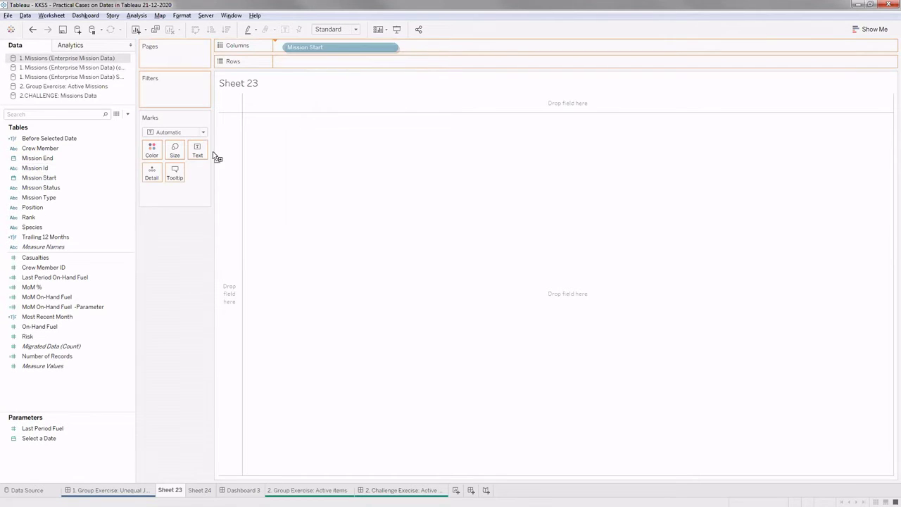
drag(278, 71, 295, 72)
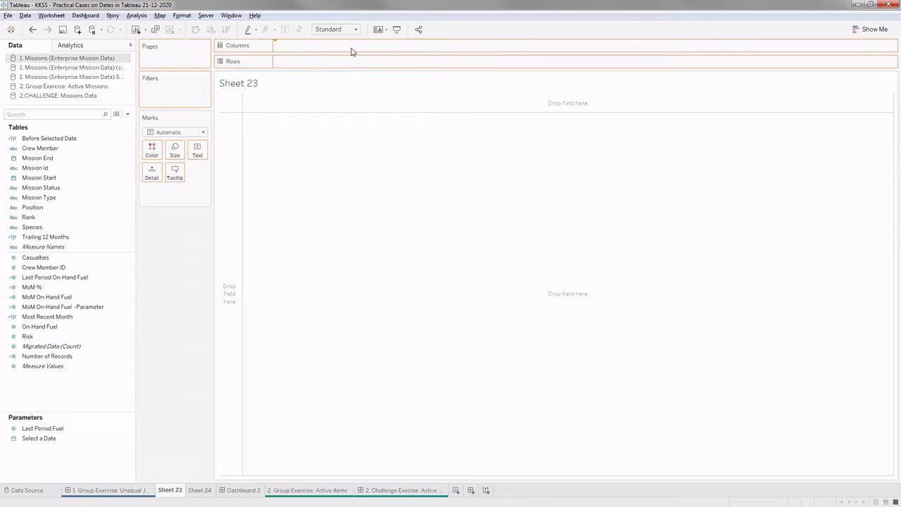
drag(336, 47, 337, 47)
right_click(317, 47)
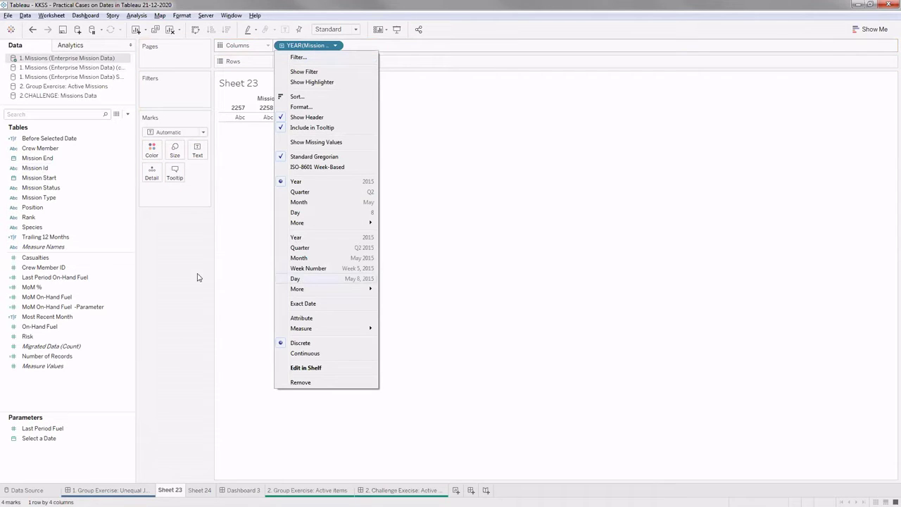
key(Return)
click(92, 149)
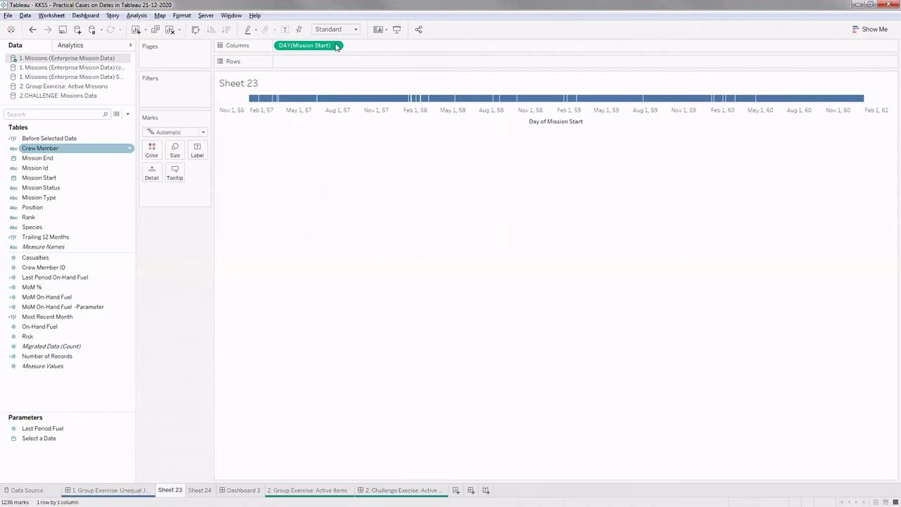
Make the day of Mission Start discrete and add the original source's On-Hand Fuel to Rows.
click(337, 46)
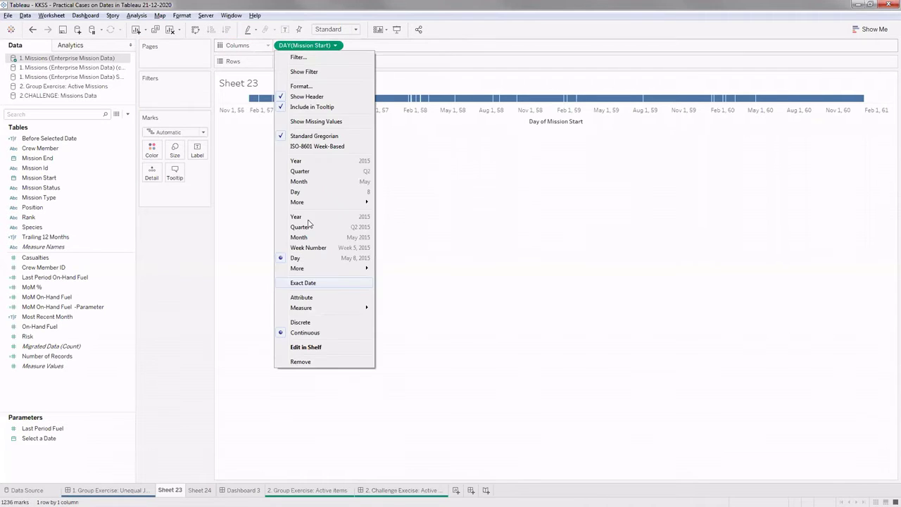
key(Escape)
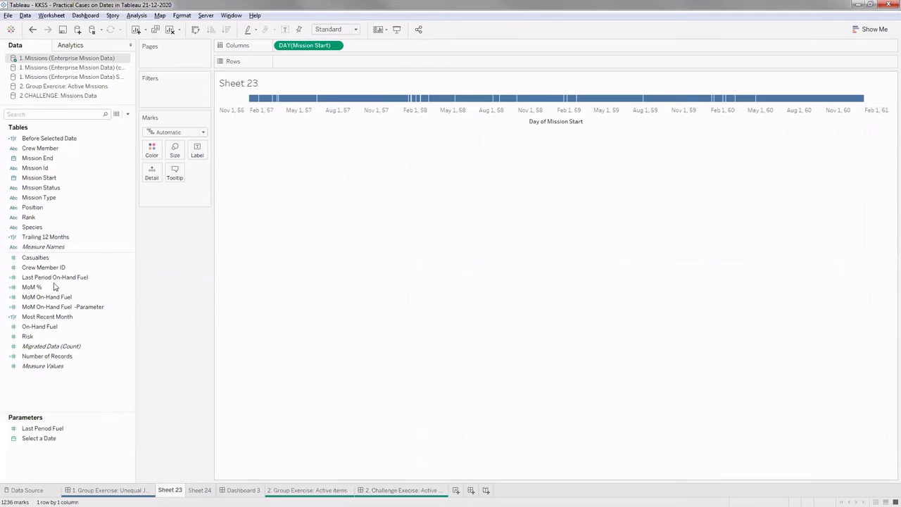
drag(48, 317, 332, 67)
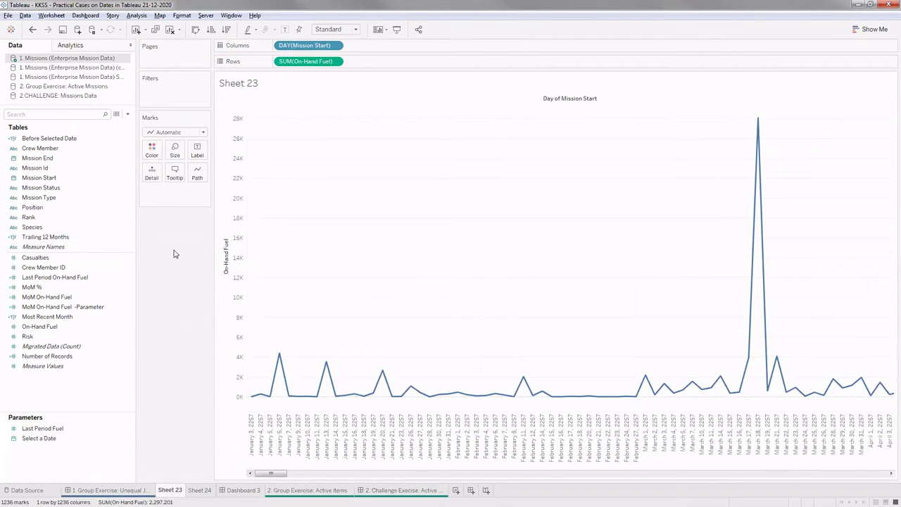
Add On-Hand Fuel from the copied data source to Rows and close the special values dialog without choosing an option.
click(51, 219)
click(73, 69)
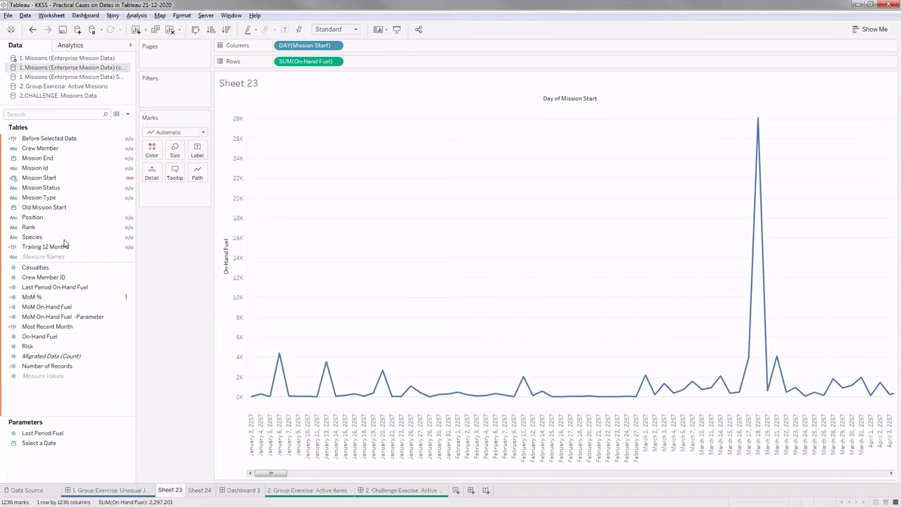
click(42, 325)
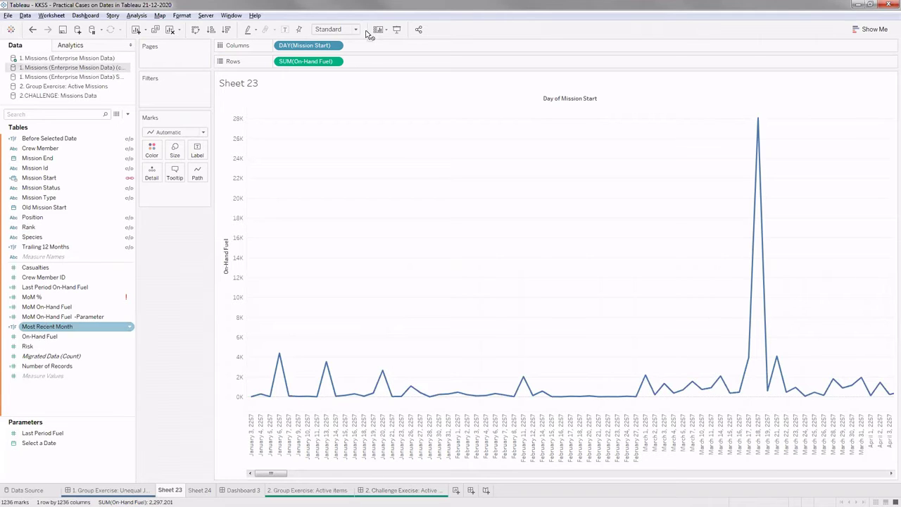
drag(371, 65, 365, 74)
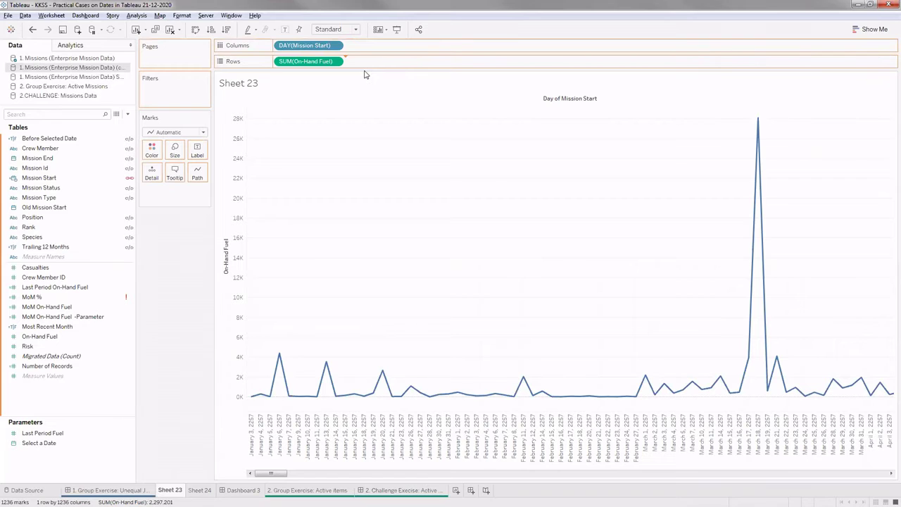
drag(364, 74, 365, 75)
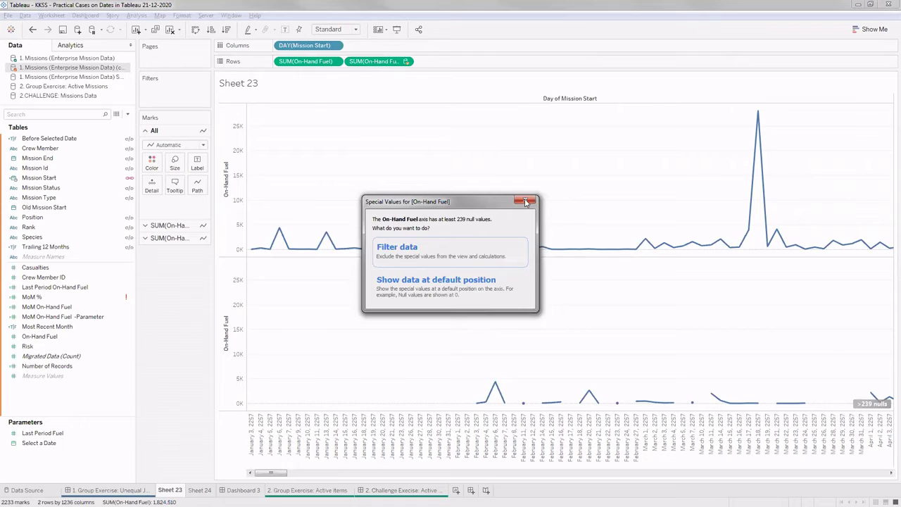
click(526, 202)
Remove both On-Hand Fuel measures from Rows and change Mission Start on Columns to month with year.
drag(380, 61, 384, 140)
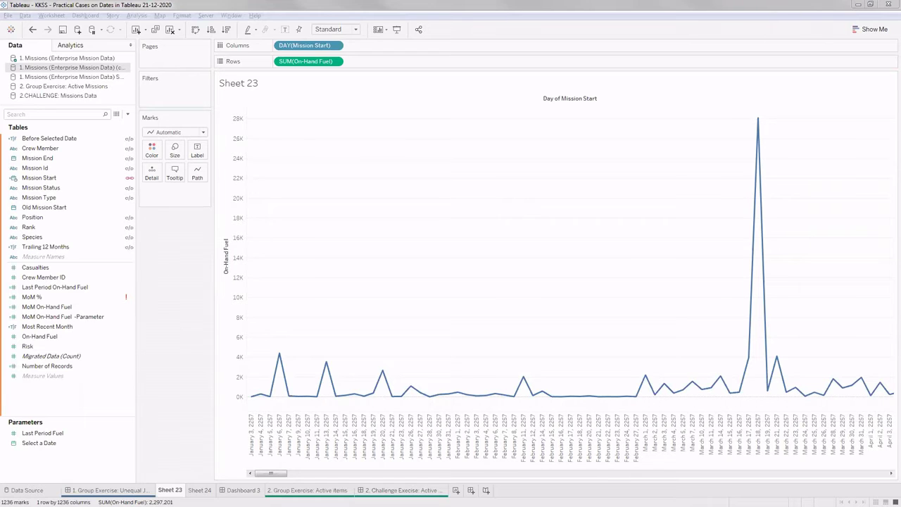
drag(295, 62, 289, 110)
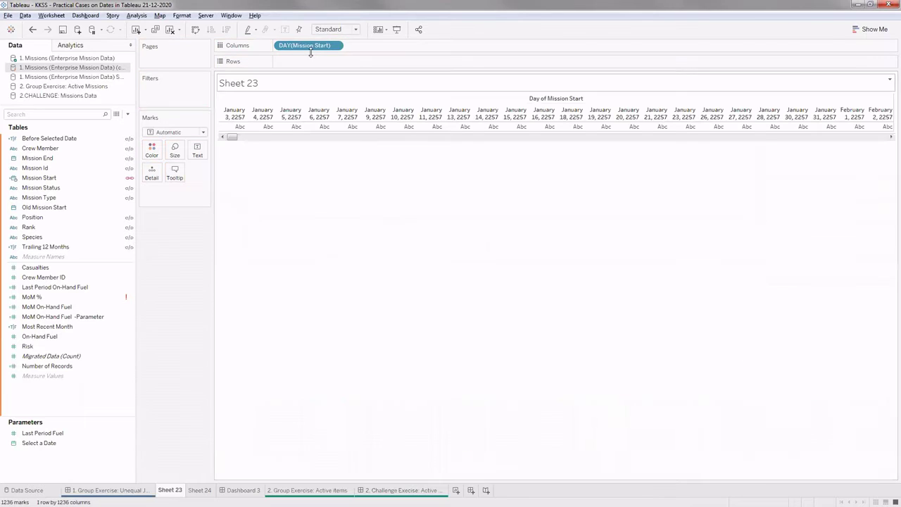
click(336, 46)
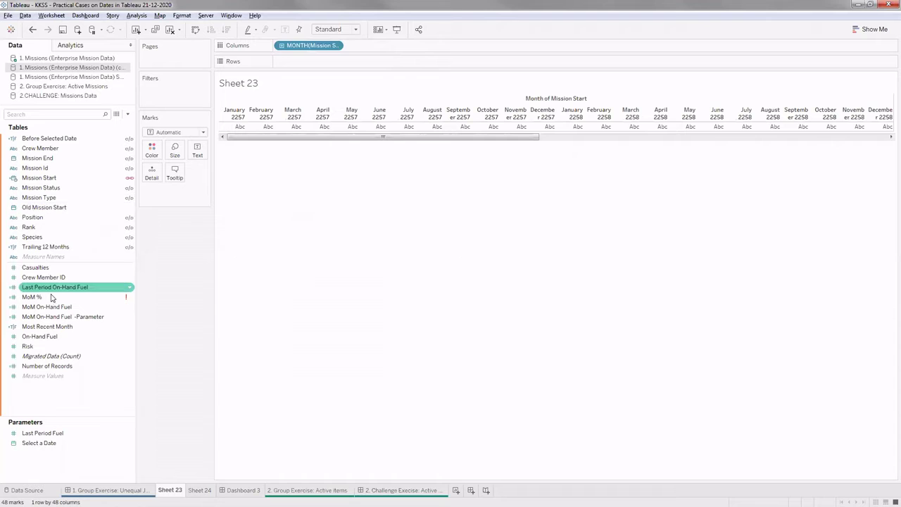
Add On-Hand Fuel from the copied source and from the original source to Rows, and compare their early 2257 points.
drag(39, 337, 299, 64)
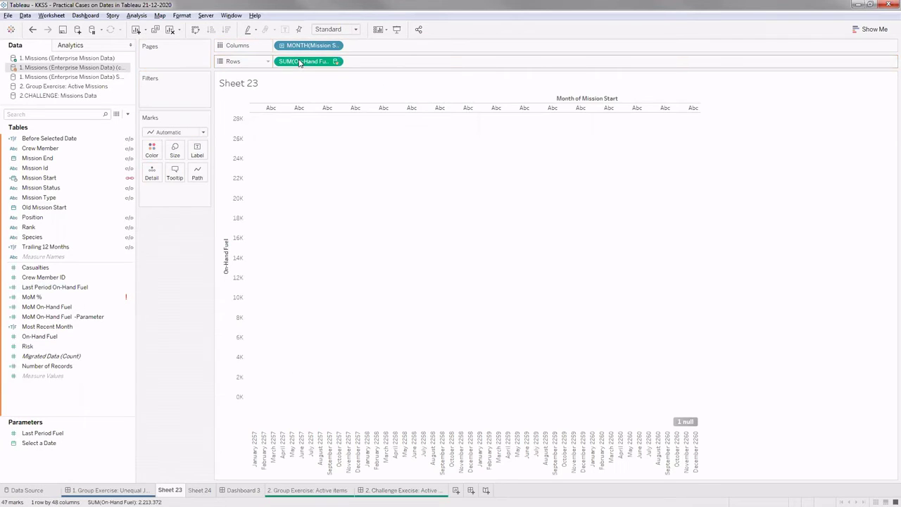
click(85, 59)
drag(46, 321, 390, 66)
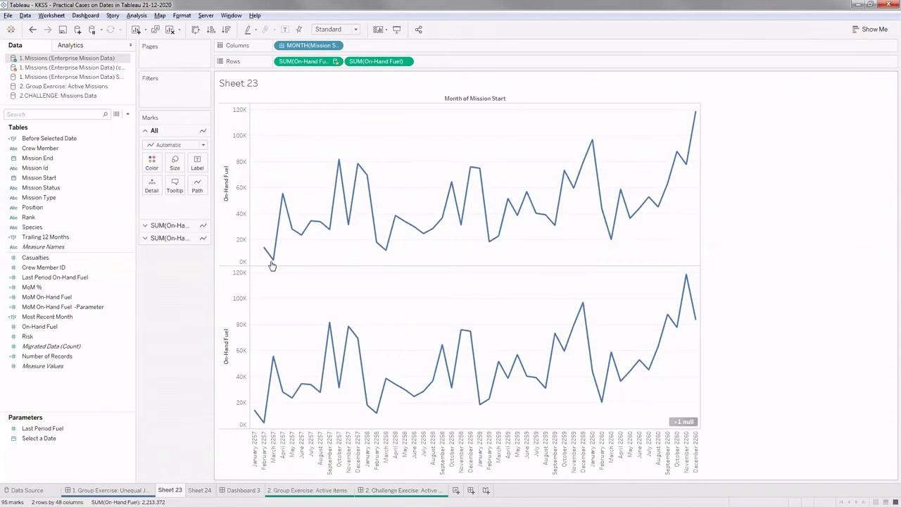
mouse_move(274, 267)
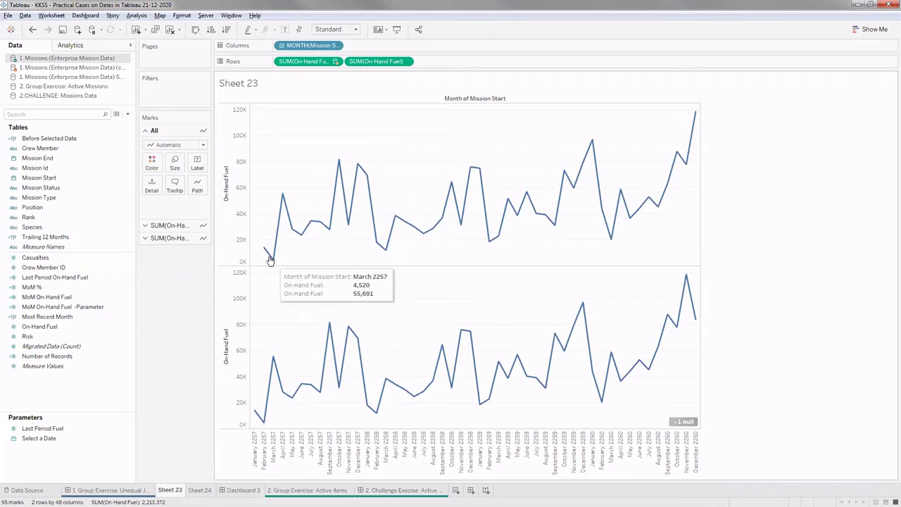
mouse_move(266, 251)
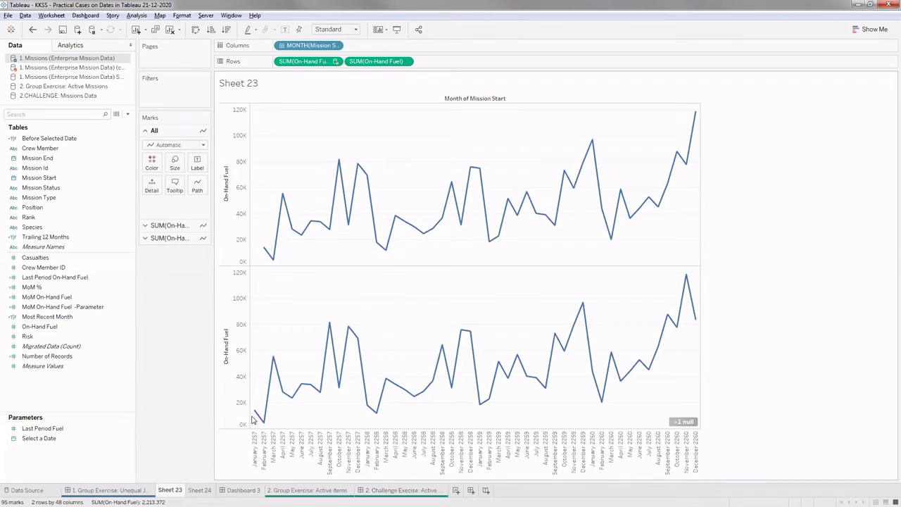
Create a calculated field named MOM % in the original missions source, starting its formula with sum([On-Hand Fuel])-.
mouse_move(255, 411)
mouse_move(264, 429)
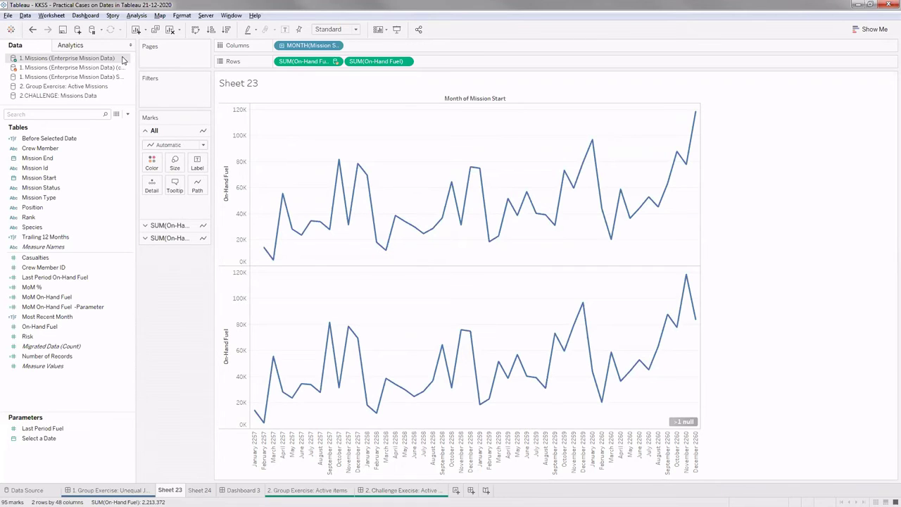
click(128, 114)
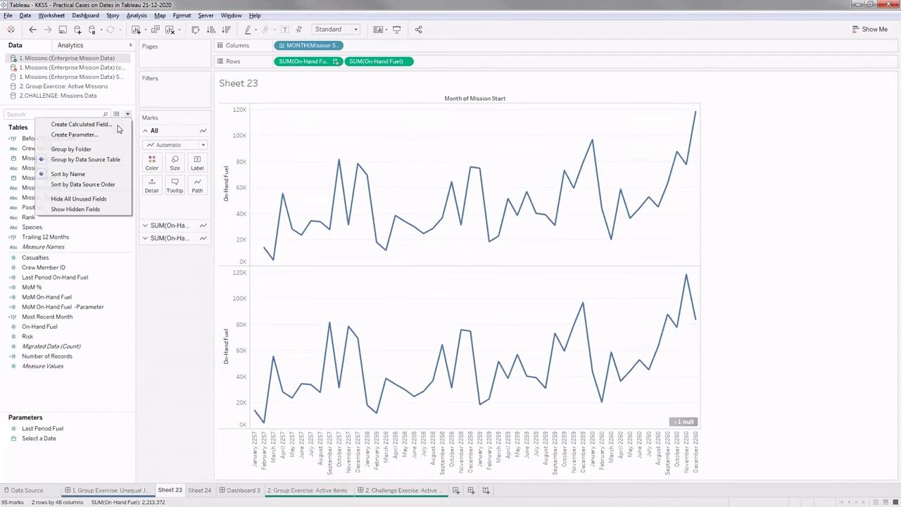
click(81, 123)
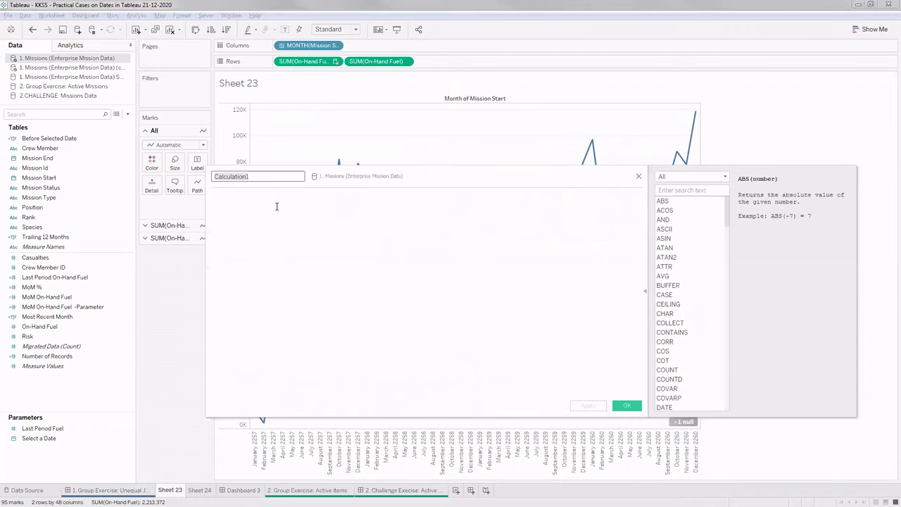
text(MOM %)
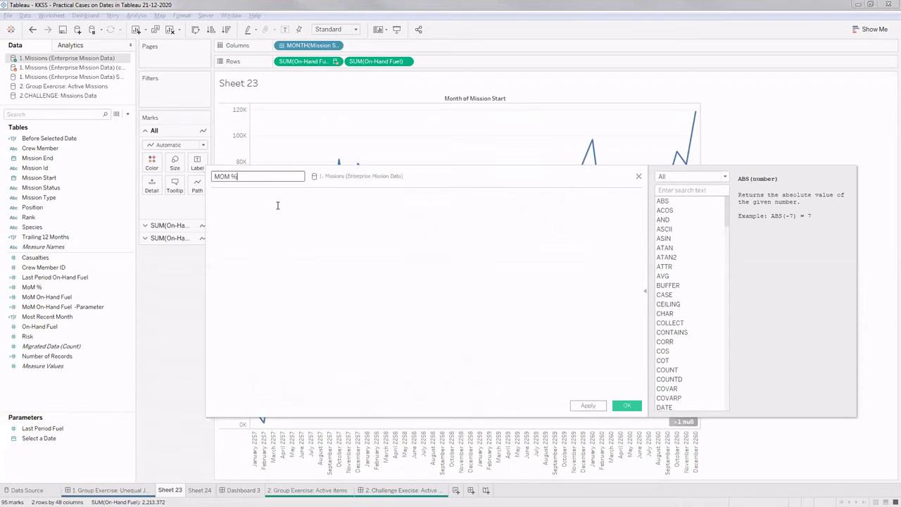
click(285, 209)
text(sum)
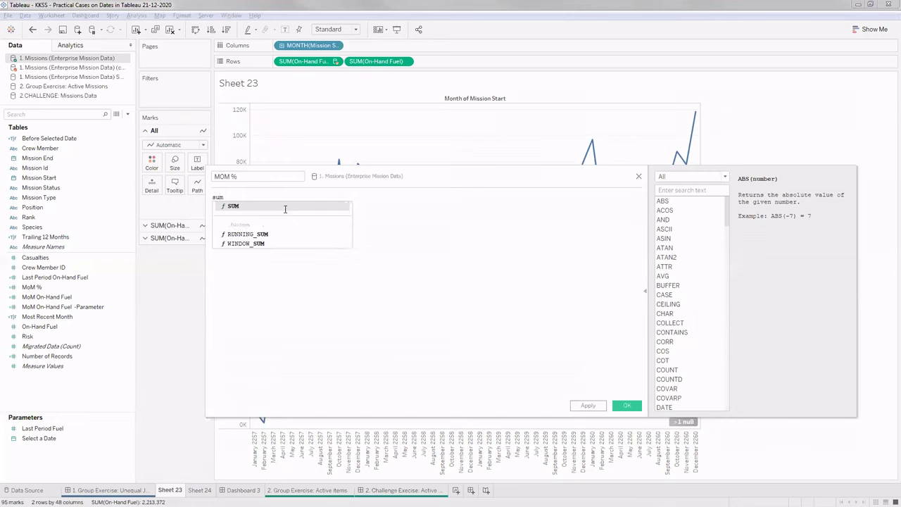
text(()
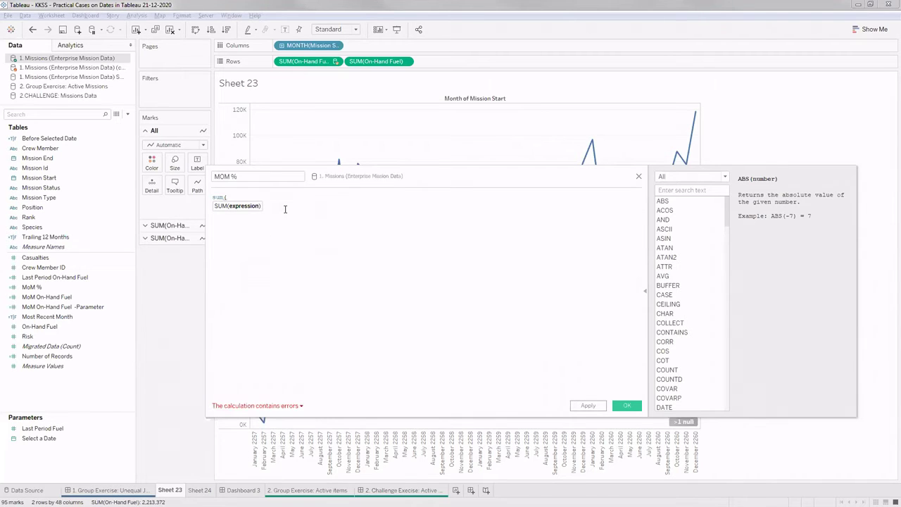
text(On Ha)
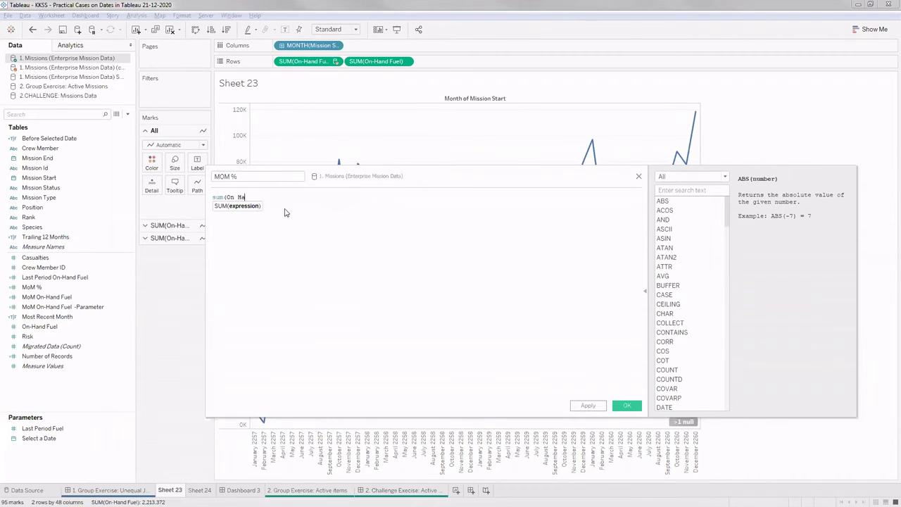
key(BackSpace)
key(BackSpace)
key(BackSpace)
text(-H)
key(Return)
text()-)
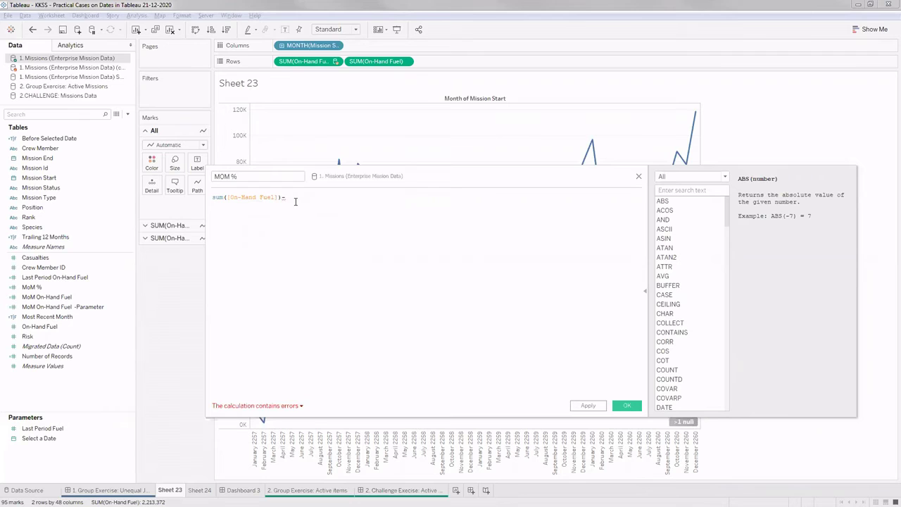
Complete the MOM % formula by subtracting the copied source's summed On-Hand Fuel, bracketing the difference and dividing it by that same copied sum.
click(99, 70)
click(72, 308)
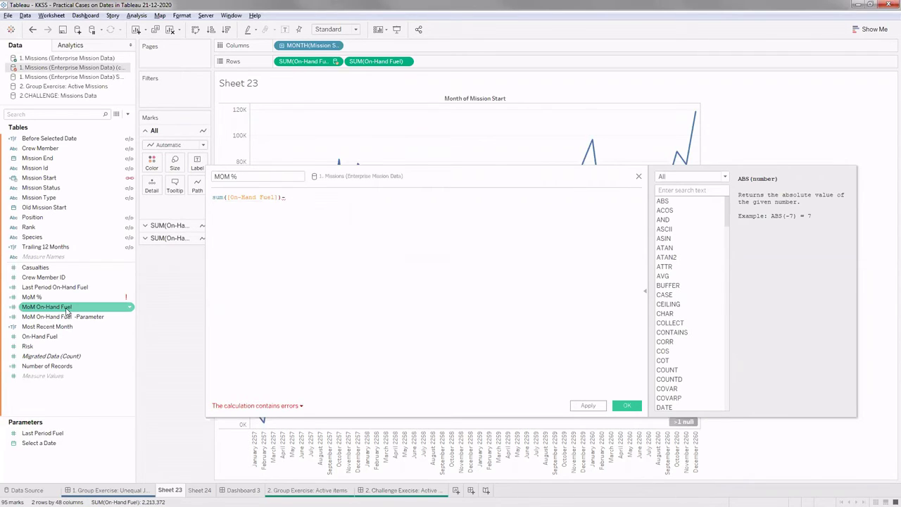
click(55, 345)
drag(46, 336, 289, 204)
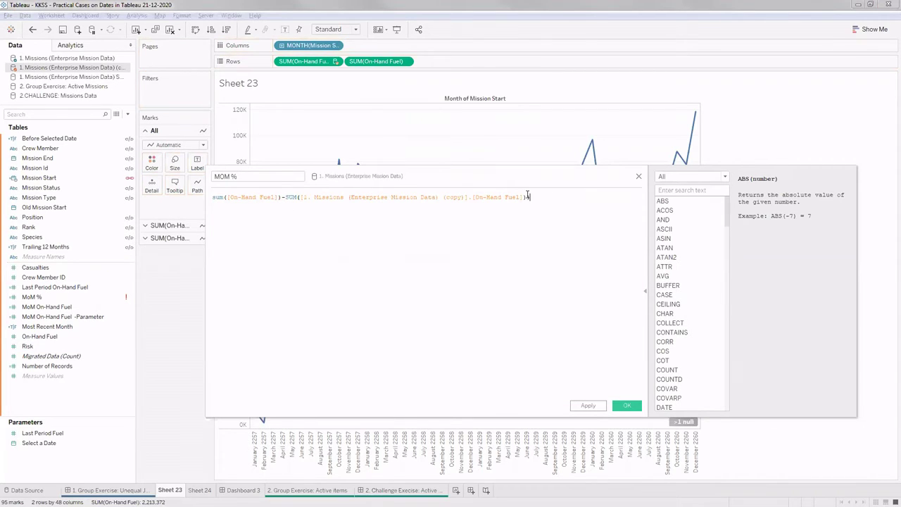
click(213, 207)
text(()
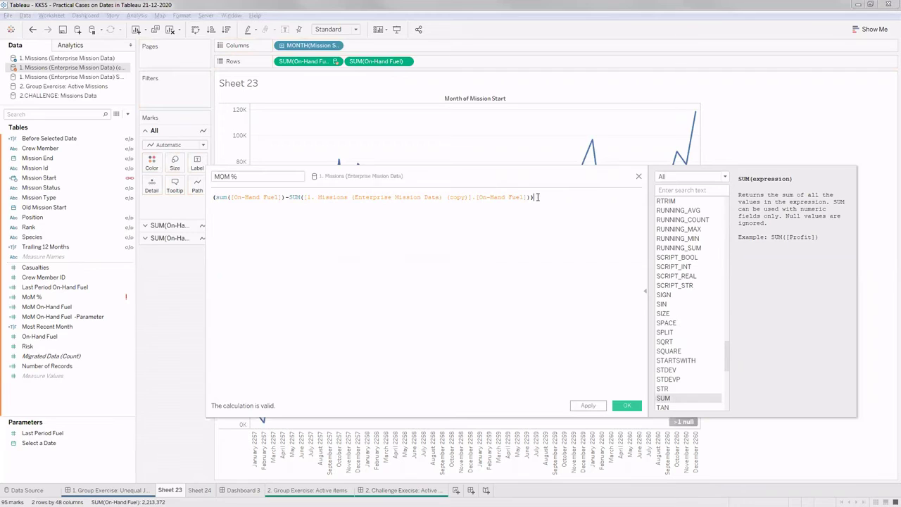
text(/)
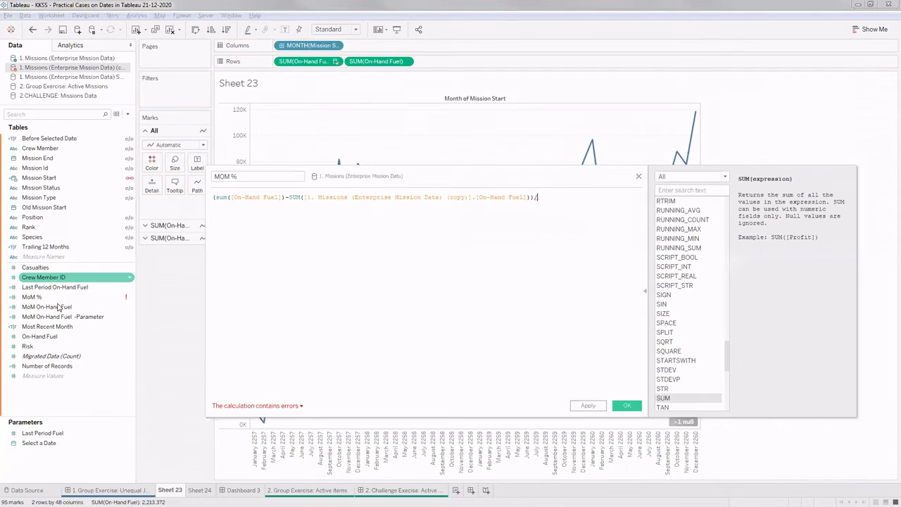
drag(50, 336, 561, 201)
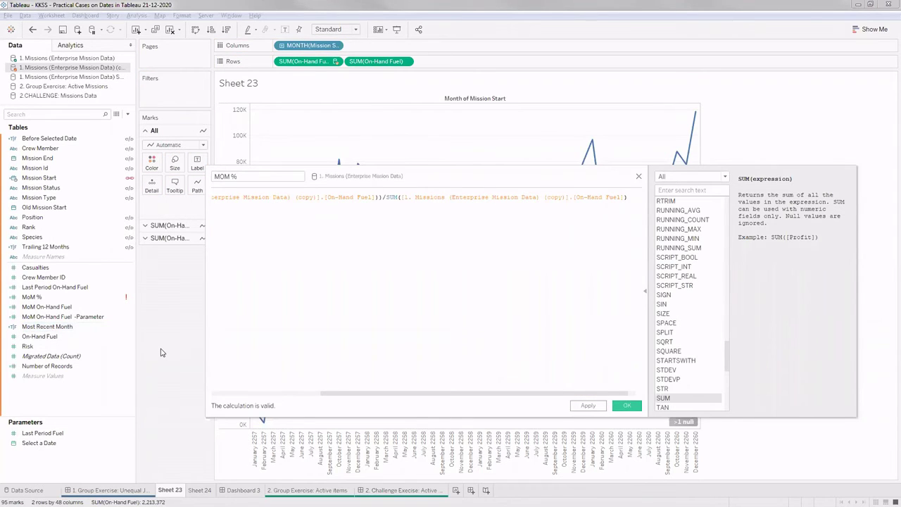
key(Return)
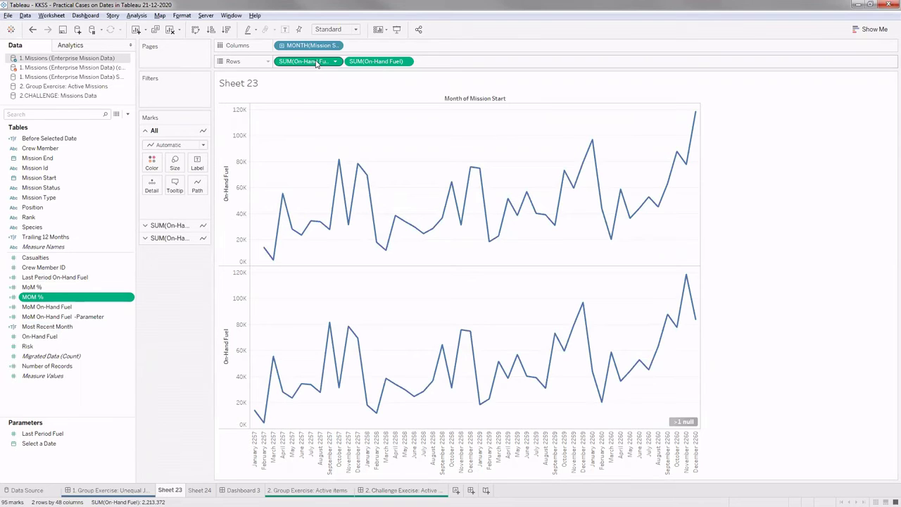
Remove the copied source's On-Hand Fuel from Rows in Sheet 23 and show MOM % as text for each month on Sheet 24.
drag(317, 63, 169, 315)
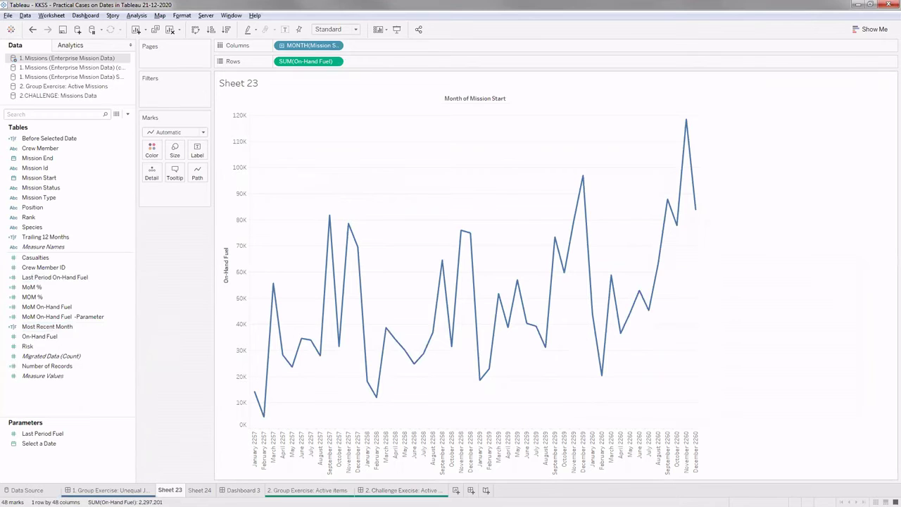
key(ctrl+Tab)
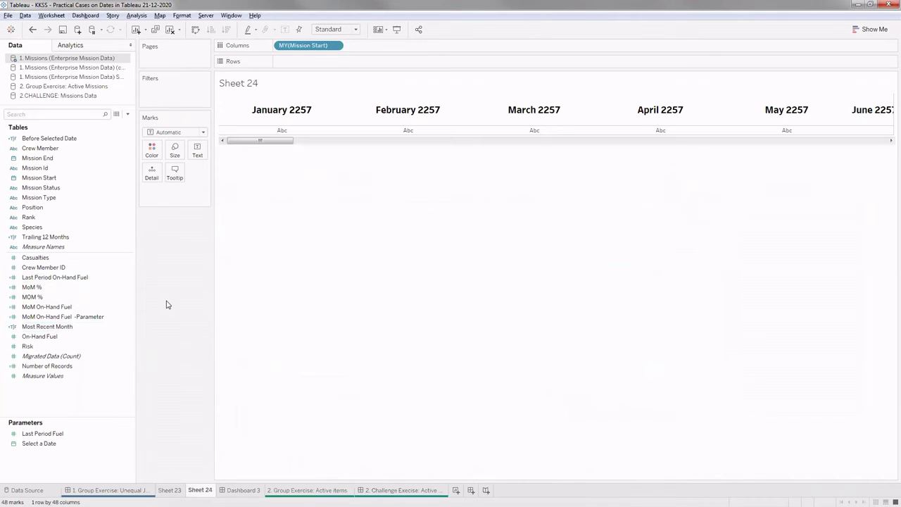
click(71, 311)
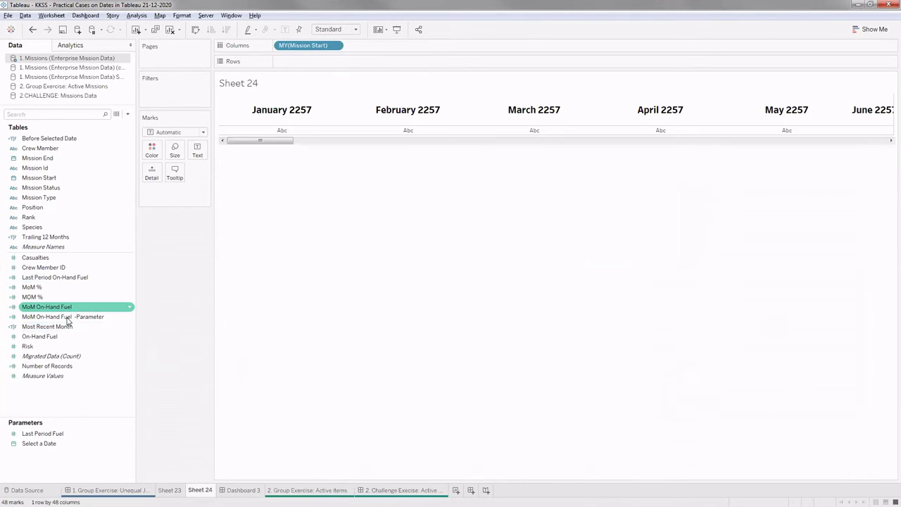
click(58, 365)
click(54, 317)
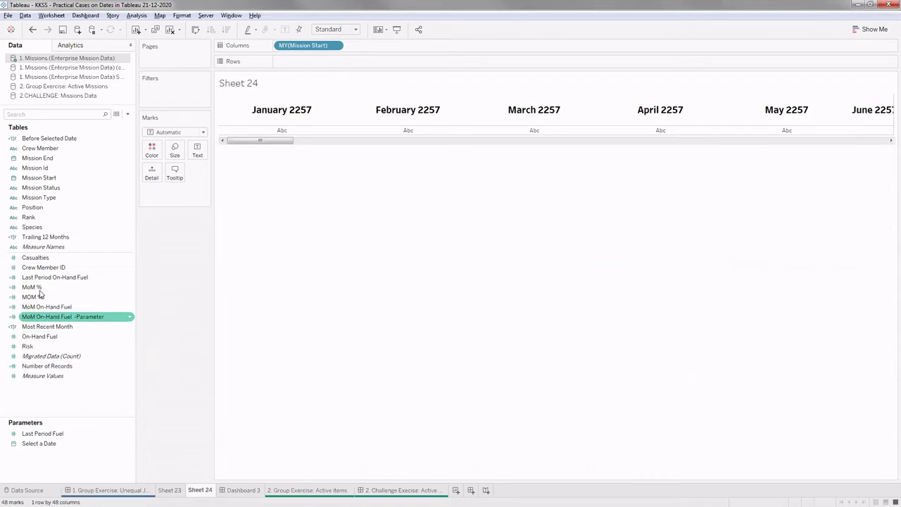
click(41, 297)
drag(204, 139, 195, 151)
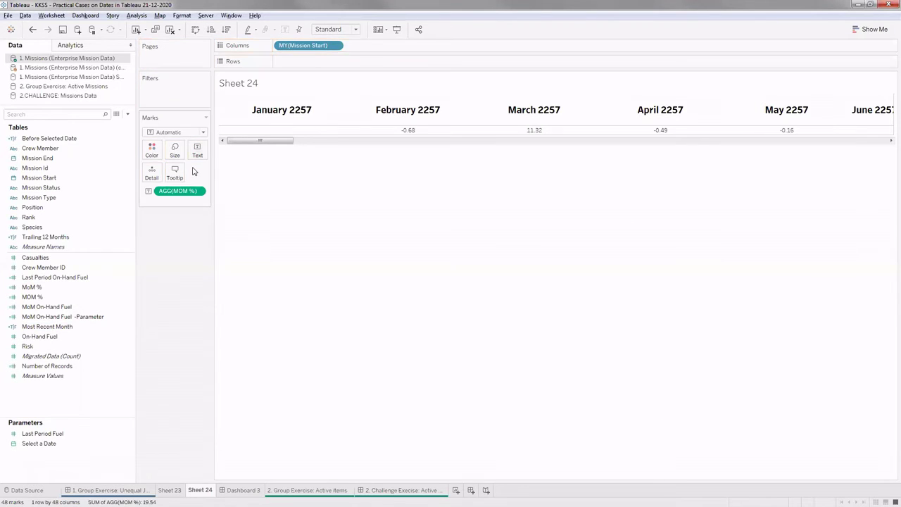
click(282, 128)
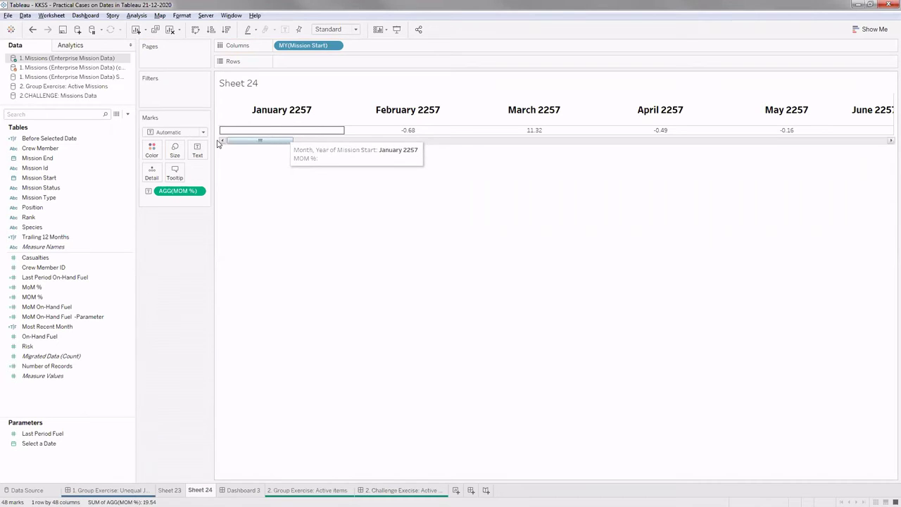
click(412, 130)
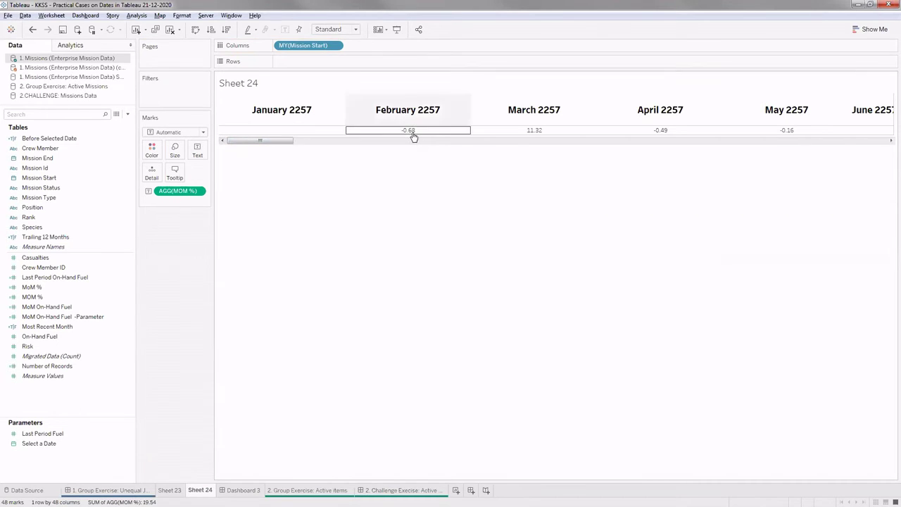
key(Escape)
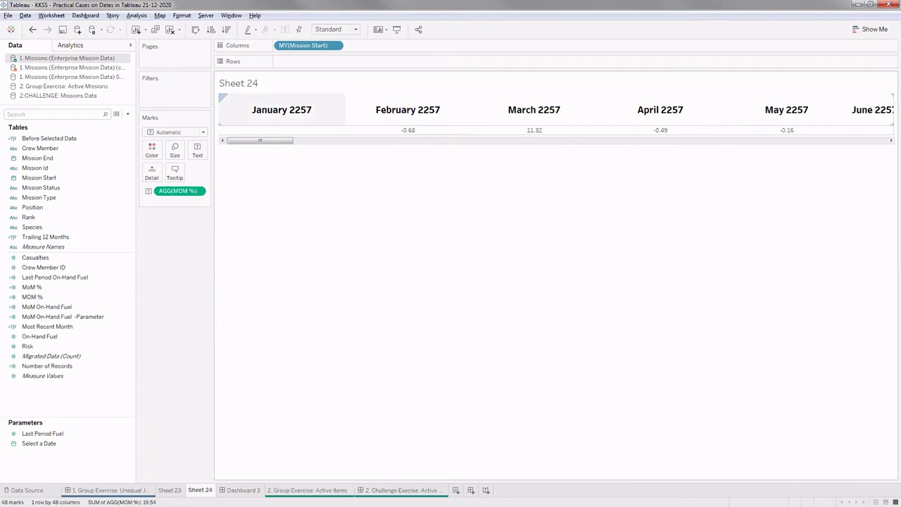
Review the Filter1 action's settings on Dashboard 3 and select the December 2259 point in Sheet 23 to filter Sheet 24.
key(ctrl+Tab)
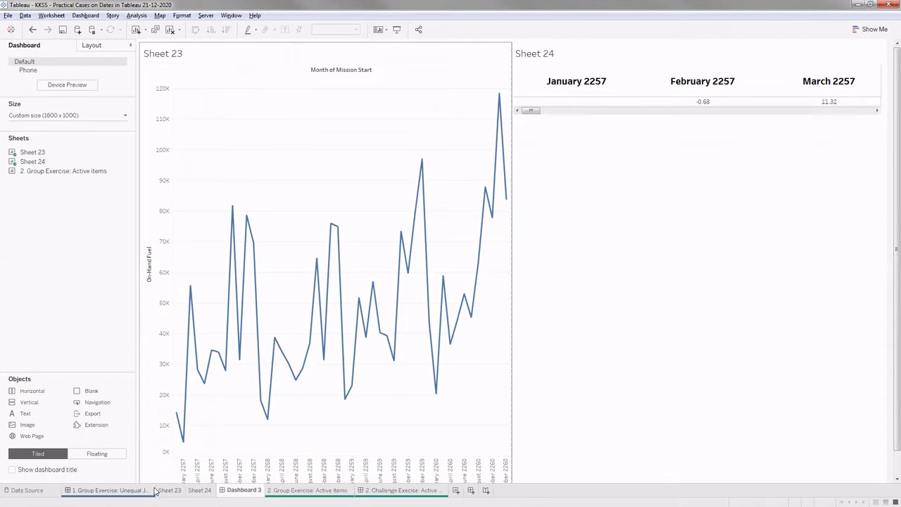
click(99, 15)
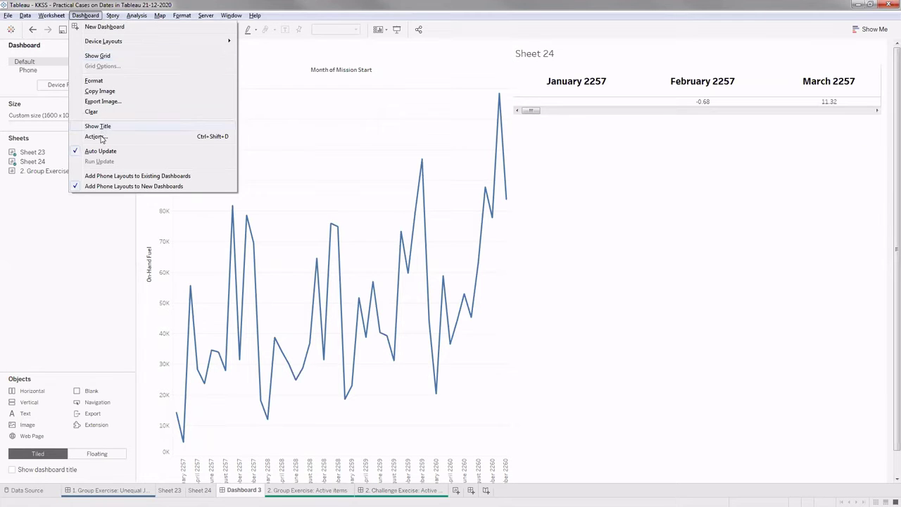
click(105, 137)
click(345, 210)
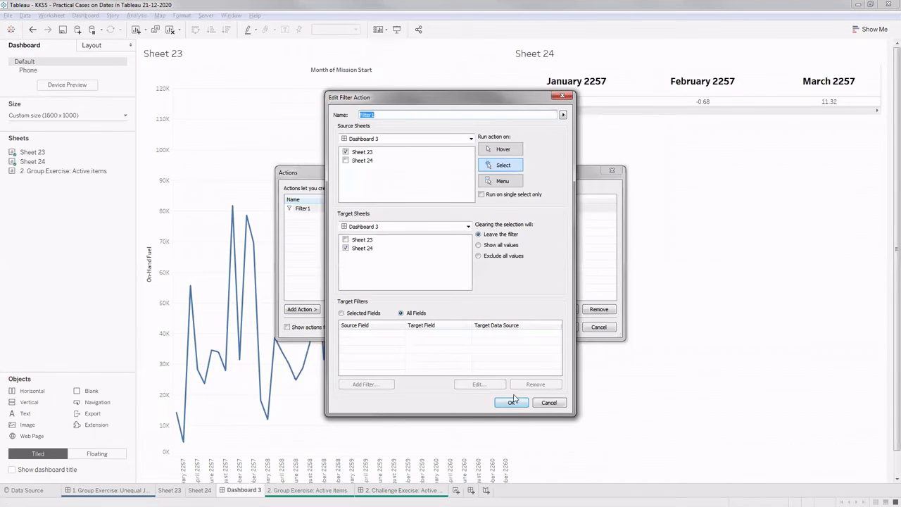
key(Return)
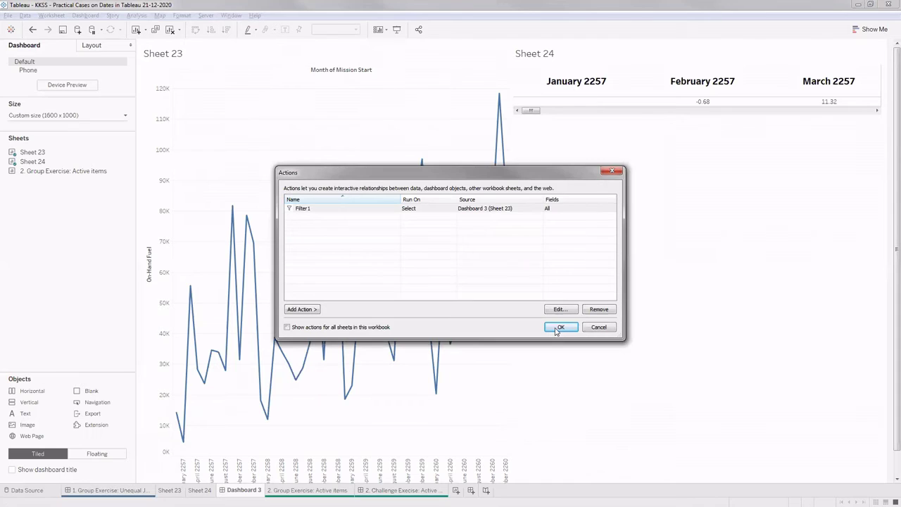
click(567, 312)
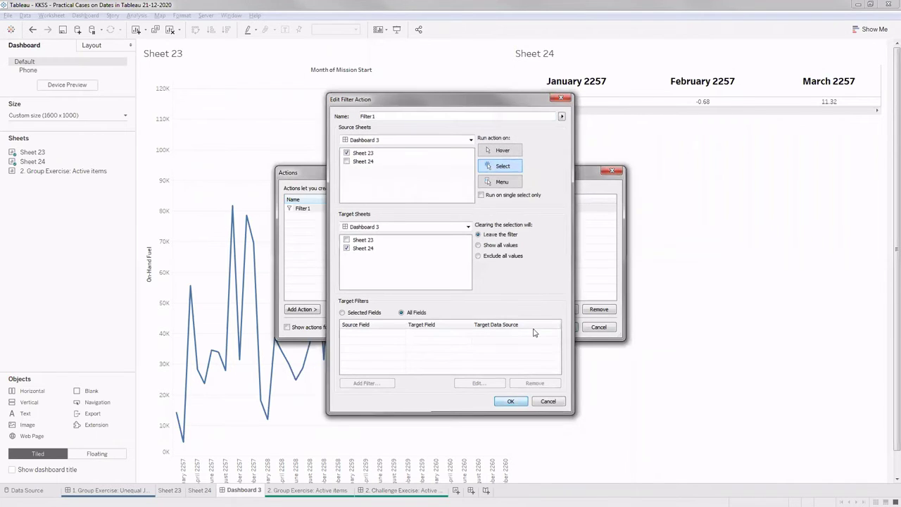
key(Return)
key(Return)
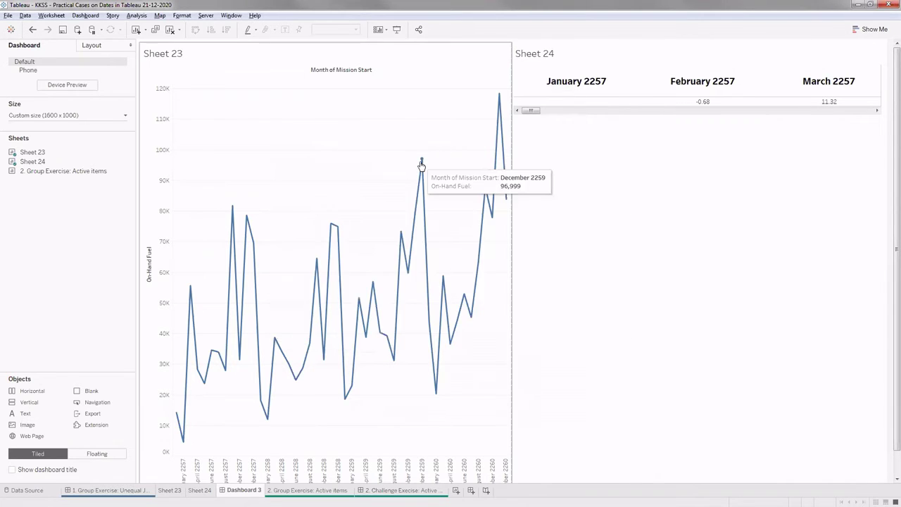
click(421, 161)
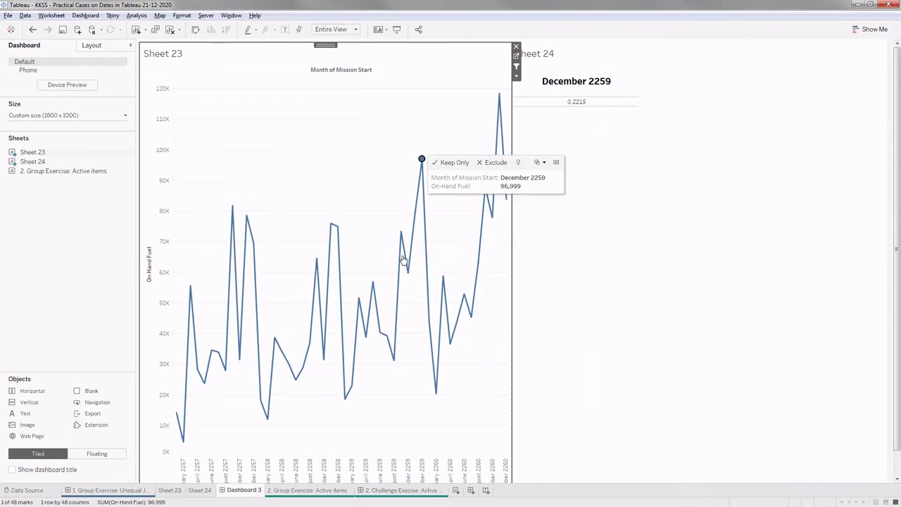
mouse_move(585, 107)
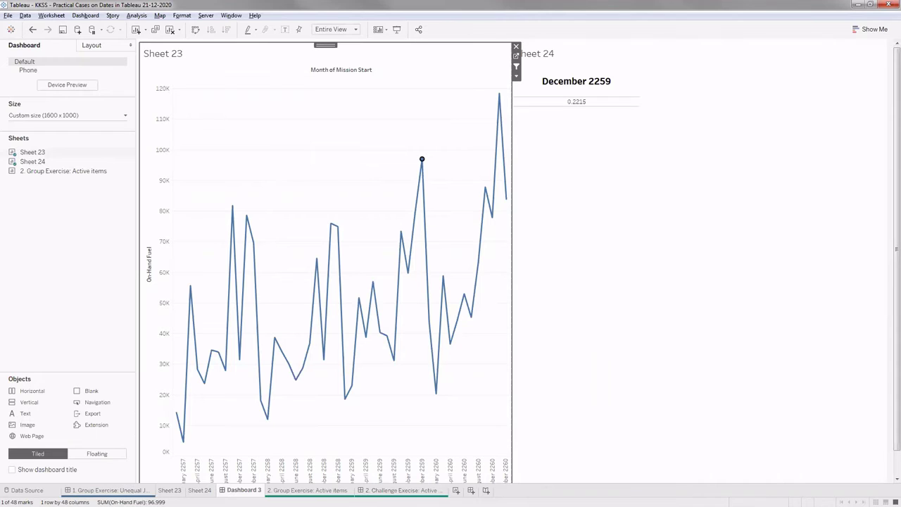
Format the MOM % values on Sheet 24 as a percentage with two decimal places and return to Dashboard 3.
key(ctrl+shift+Tab)
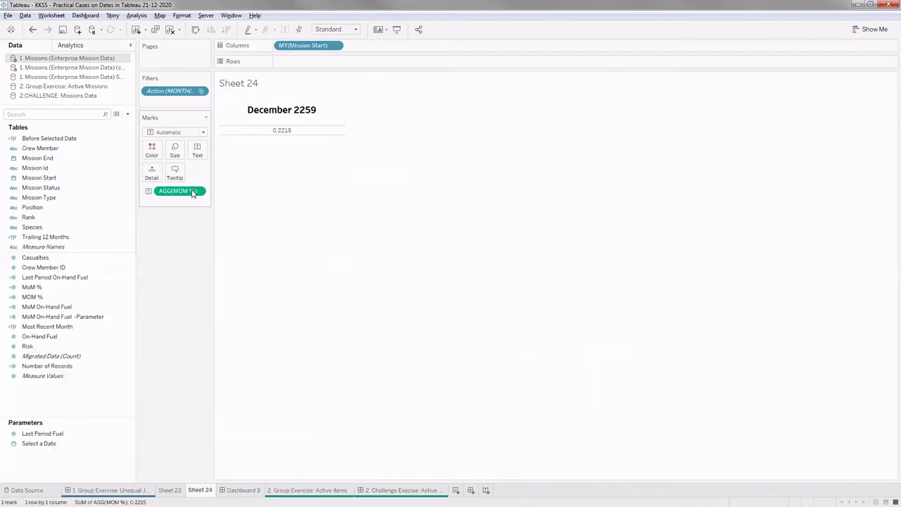
right_click(190, 191)
key(Escape)
click(82, 133)
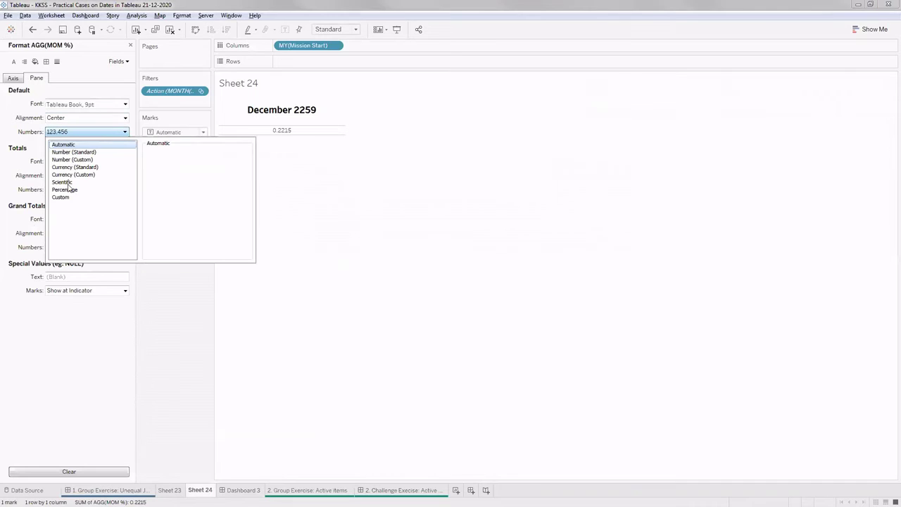
click(65, 190)
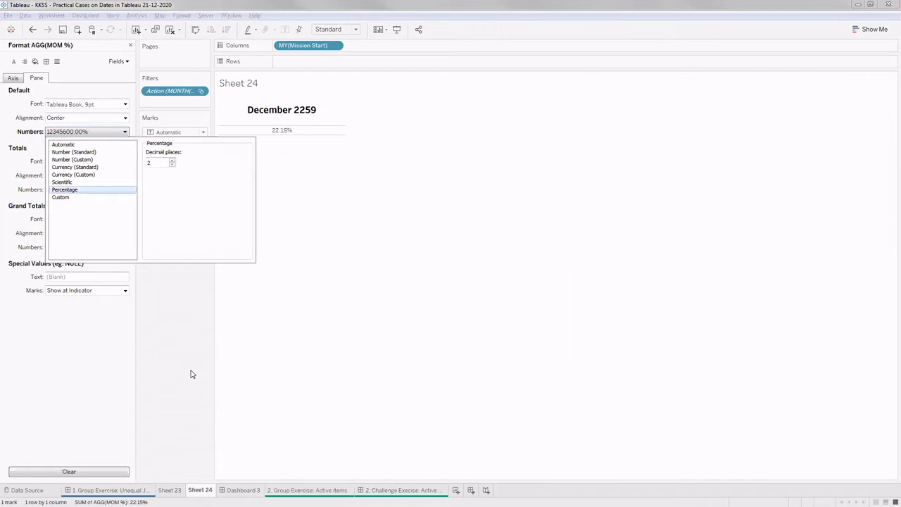
click(241, 490)
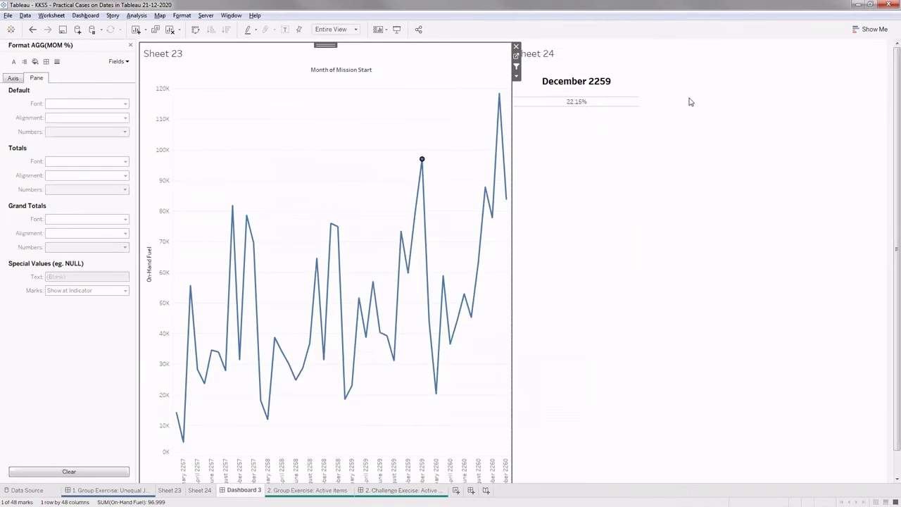
mouse_move(423, 162)
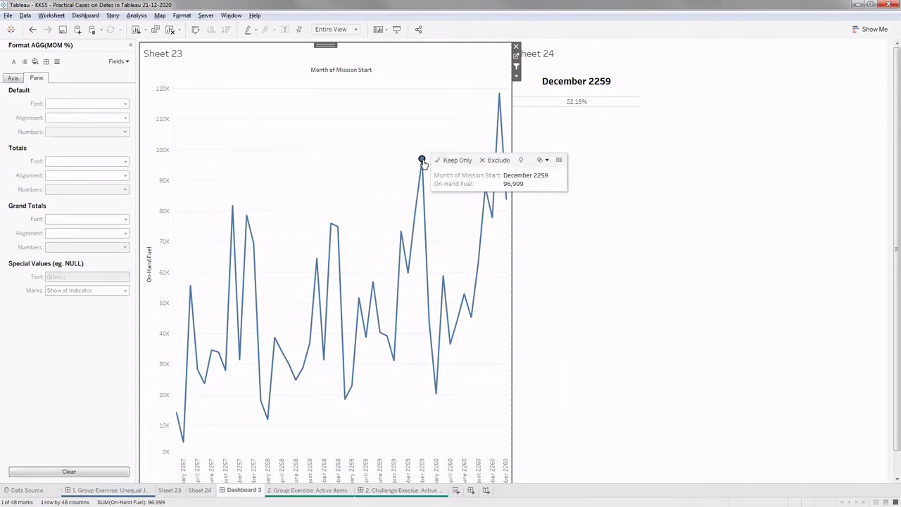
Select the October 2259 point in Sheet 23 to filter Sheet 24 and close the MOM % formatting options.
click(408, 275)
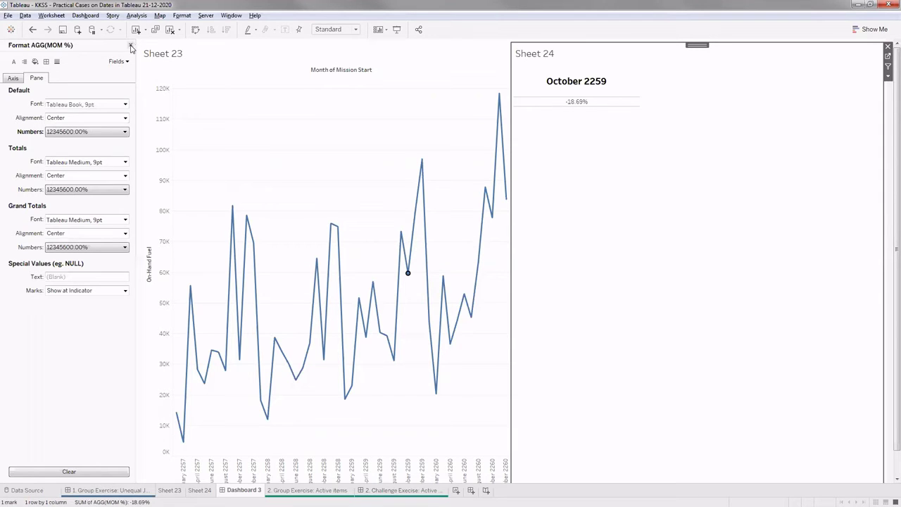
click(791, 55)
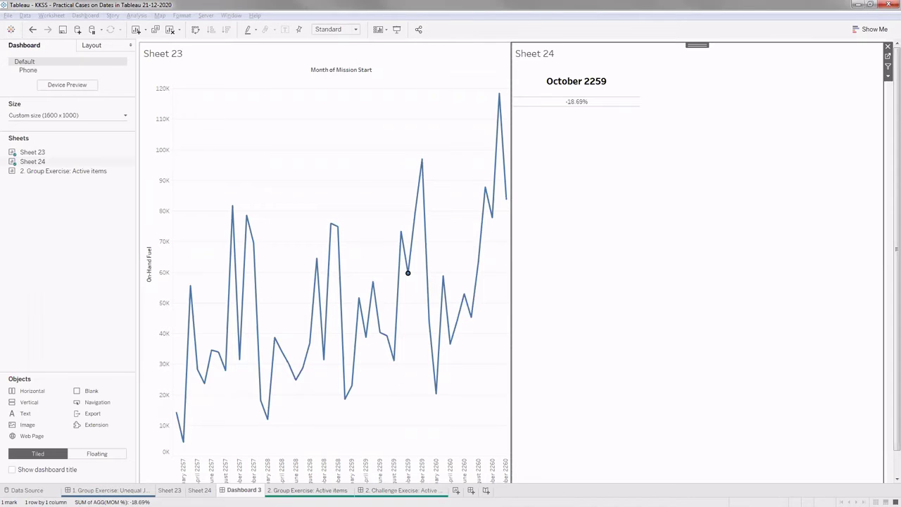
Examine the underlying rows of the 2. Group Exercise: Active Missions data source, comparing Date with Mission Start and Mission End for each Mission Id.
key(ctrl+Tab)
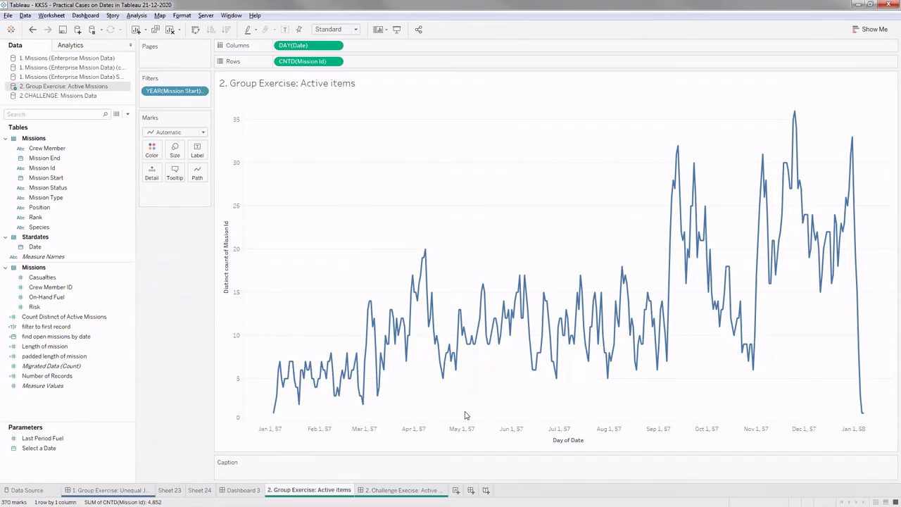
click(363, 490)
right_click(116, 85)
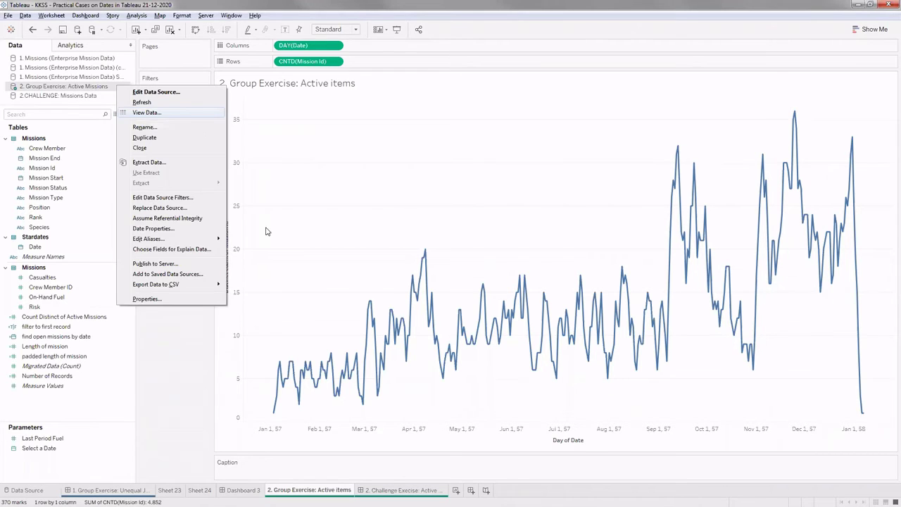
click(144, 111)
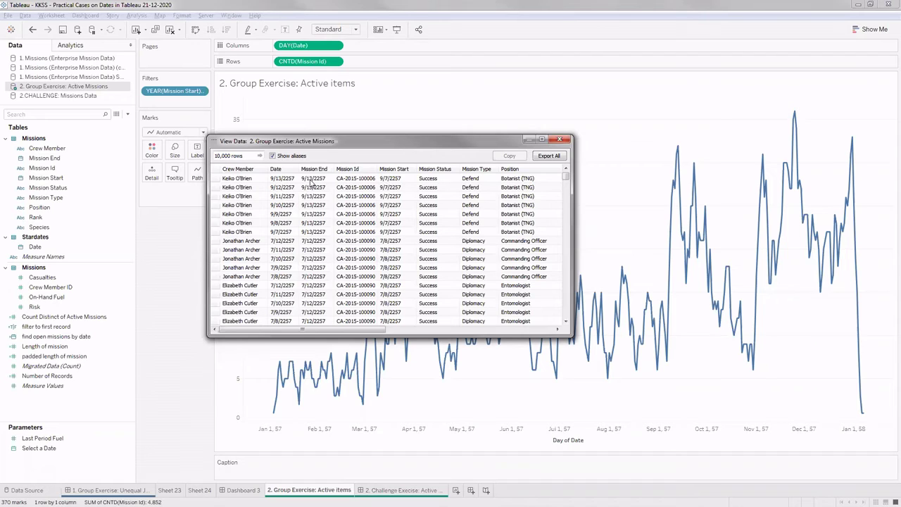
click(348, 181)
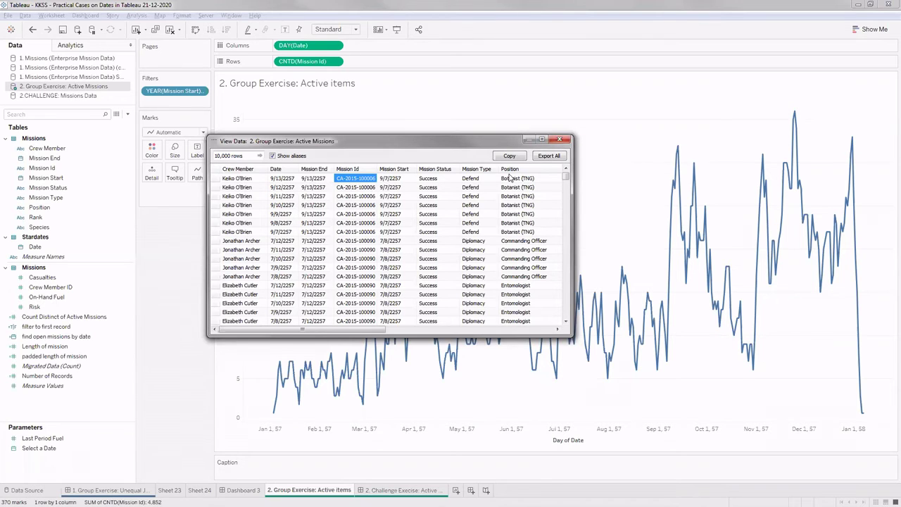
click(560, 141)
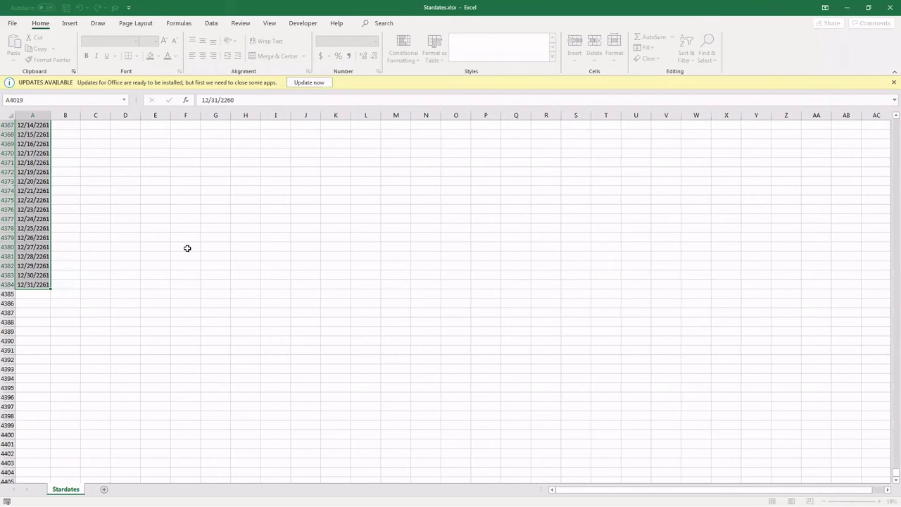
Go to the start of the Date column in the Excel workbook Stardates.xlsx and select its first date.
scroll(463, 268, up, 20)
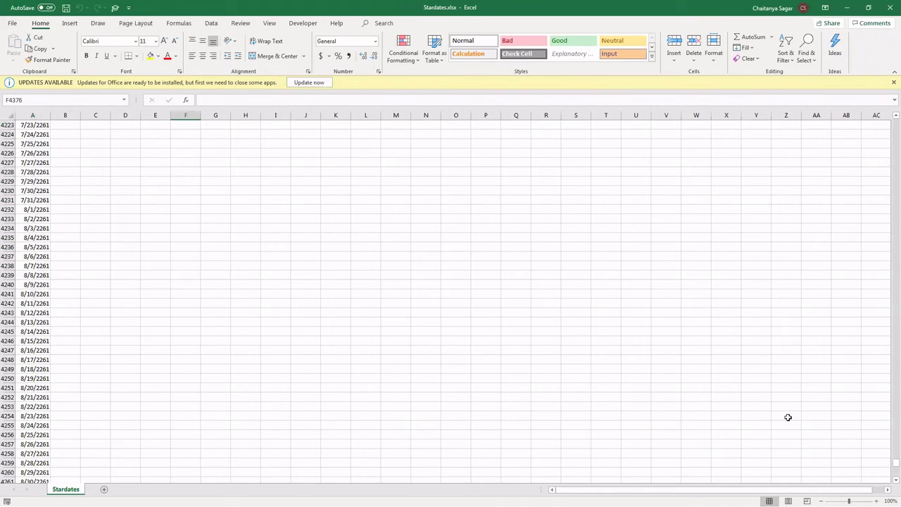
drag(889, 309, 890, 125)
scroll(182, 185, up, 20)
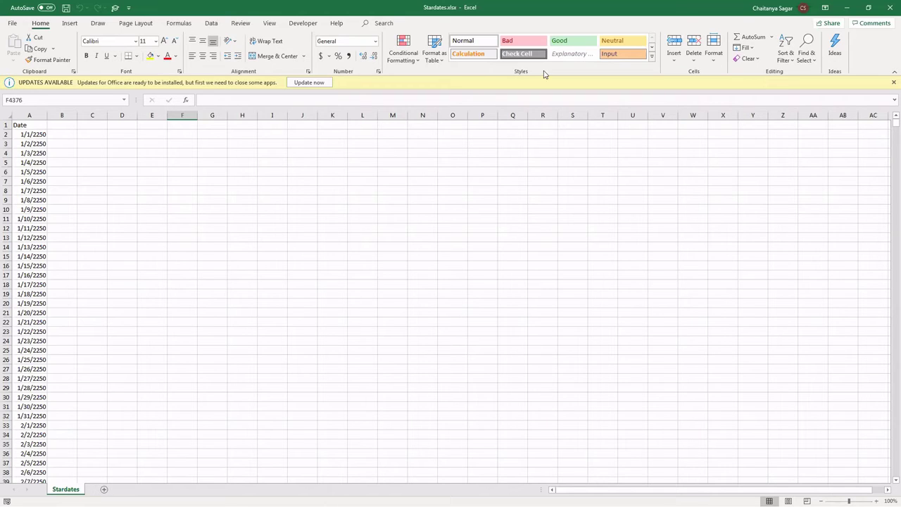
click(30, 115)
click(29, 161)
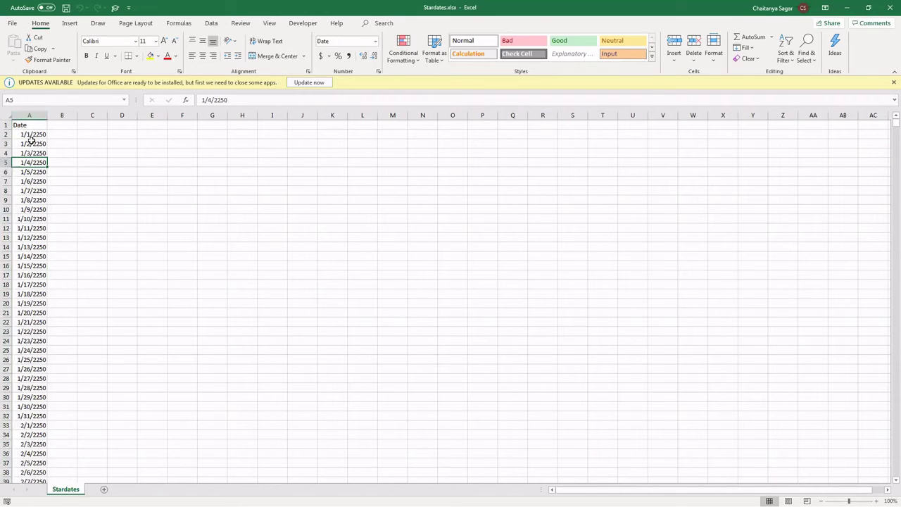
key(Up)
key(Up)
key(Up)
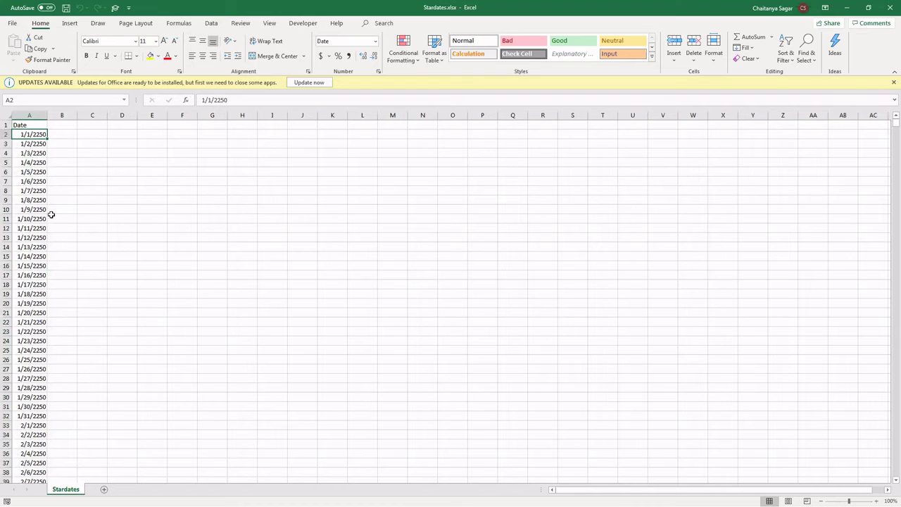
Examine the sequence of daily dates in the Stardates column, and minimise both Excel workbooks to return to Tableau.
scroll(44, 222, down, 5)
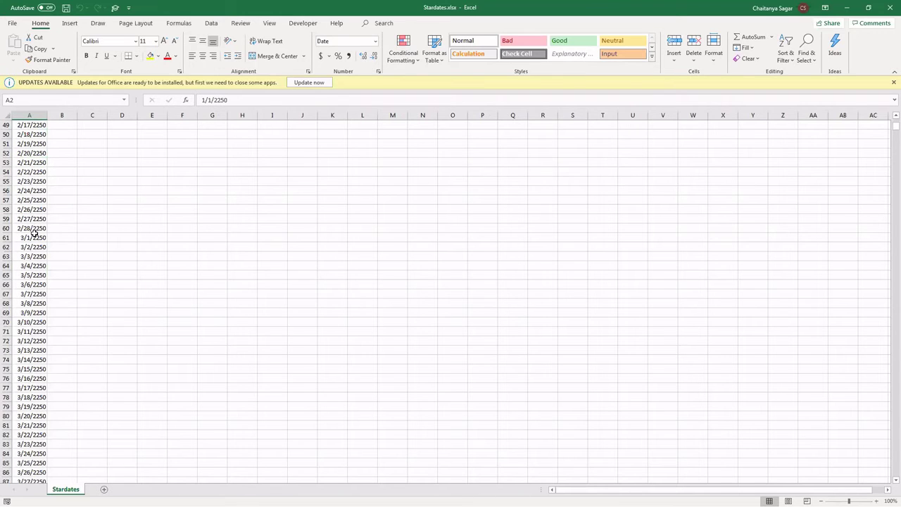
scroll(33, 232, down, 2)
scroll(36, 163, up, 7)
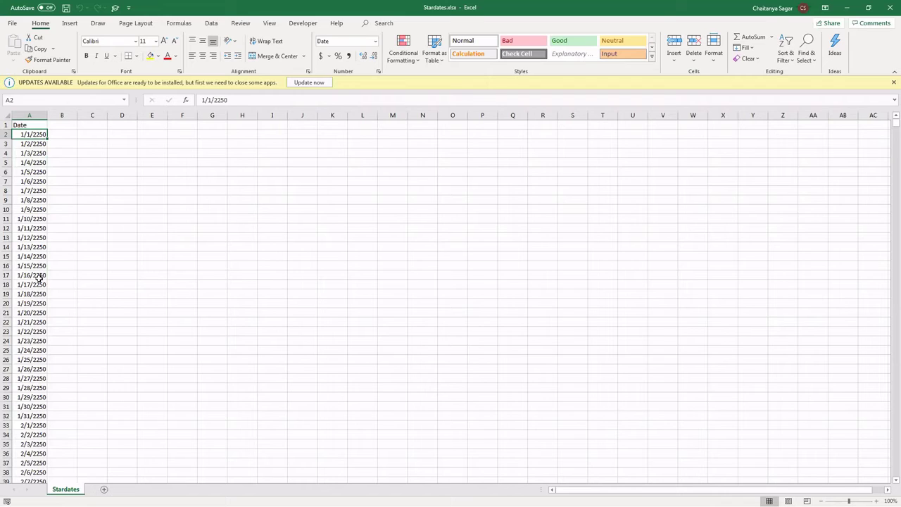
scroll(33, 280, down, 4)
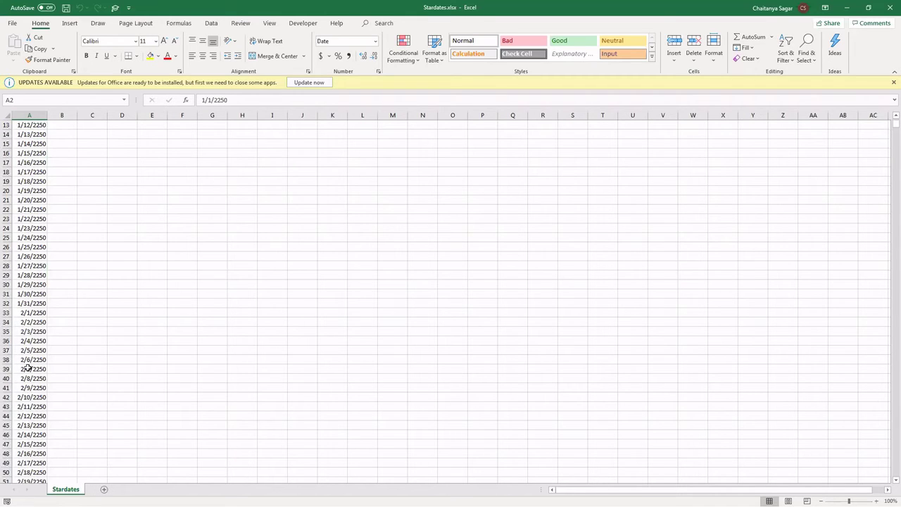
scroll(44, 380, down, 6)
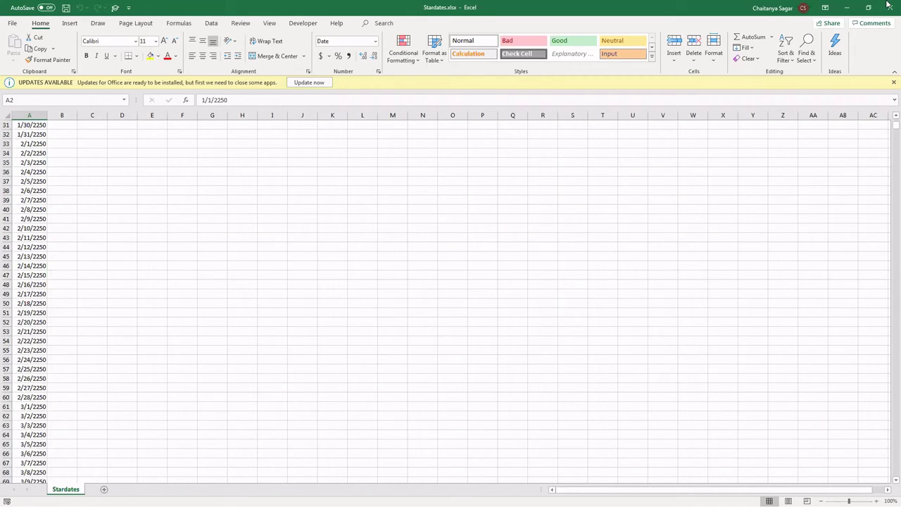
click(848, 7)
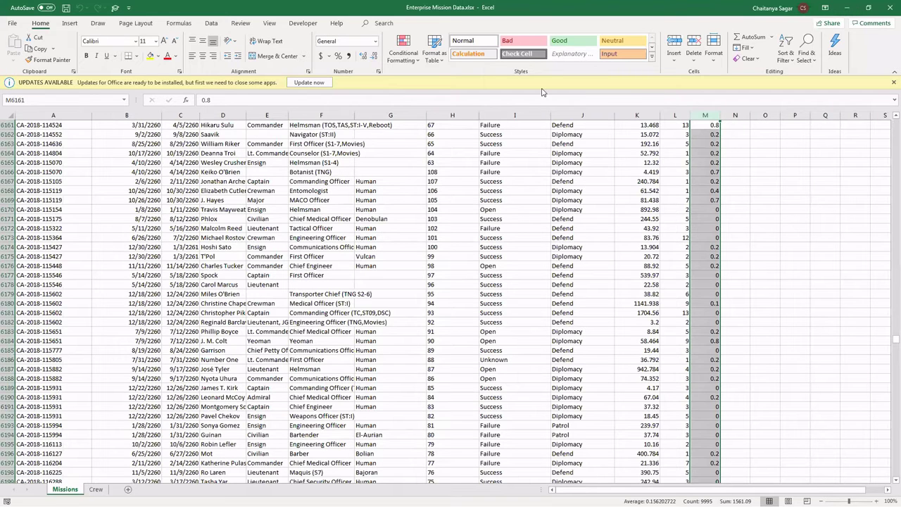
click(848, 7)
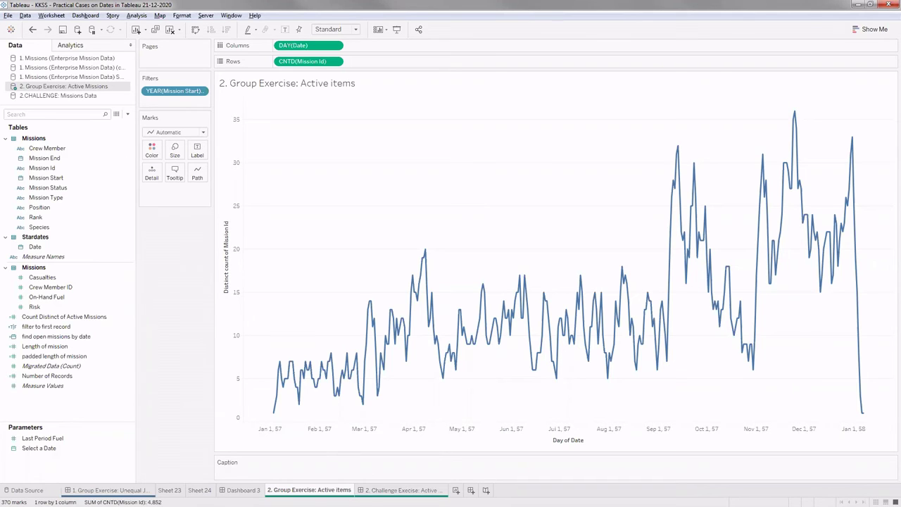
Add a new worksheet and connect to the Excel file Enterprise Mission Data.xlsx as a new data source.
click(456, 490)
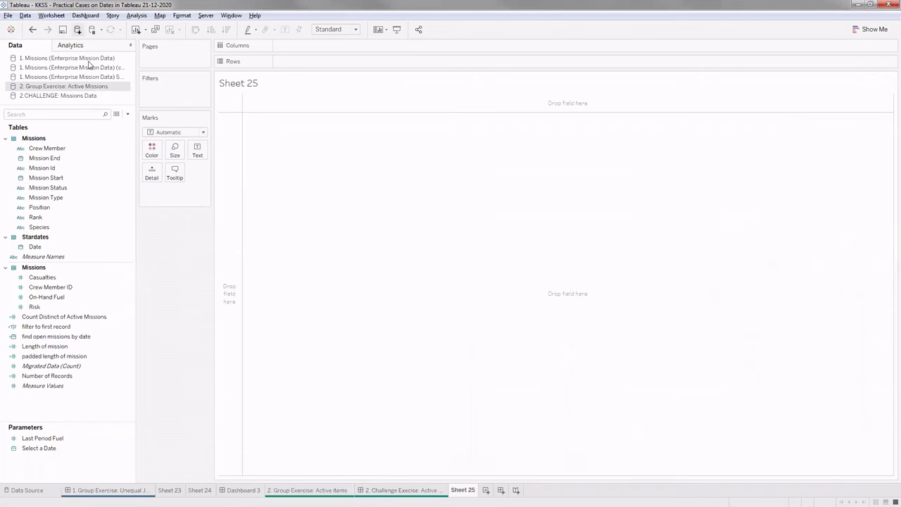
key(ctrl+d)
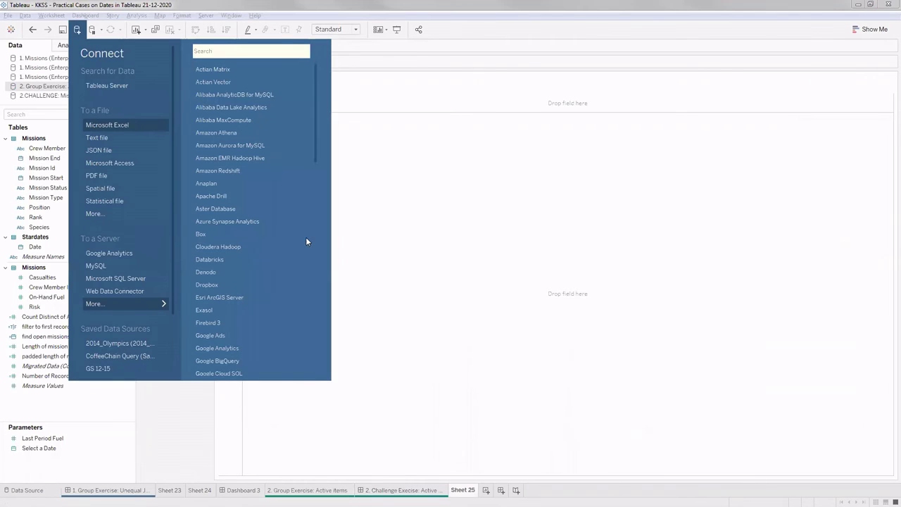
click(107, 125)
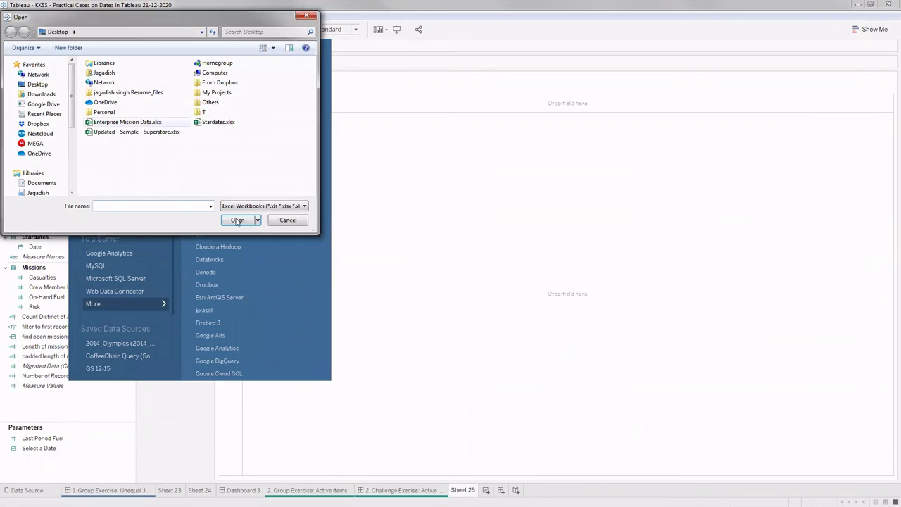
click(288, 219)
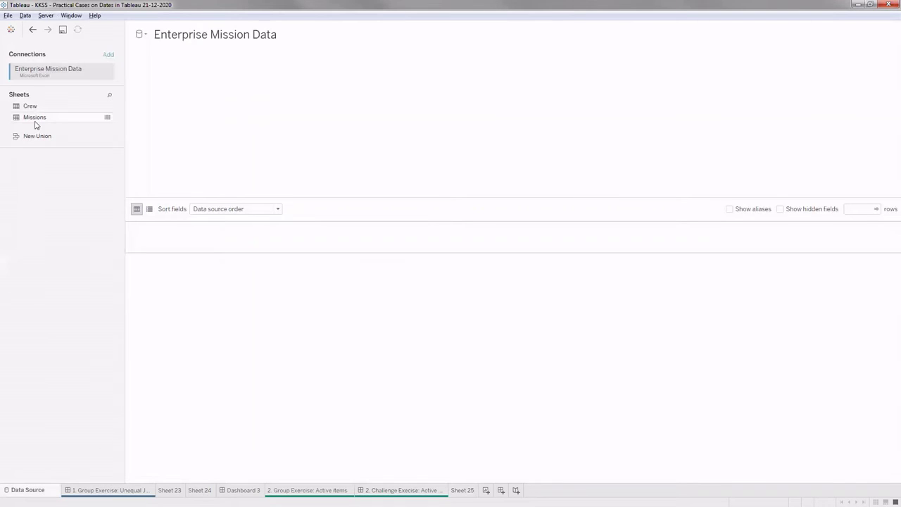
Add the Missions sheet to the new data source's canvas.
drag(35, 124, 275, 108)
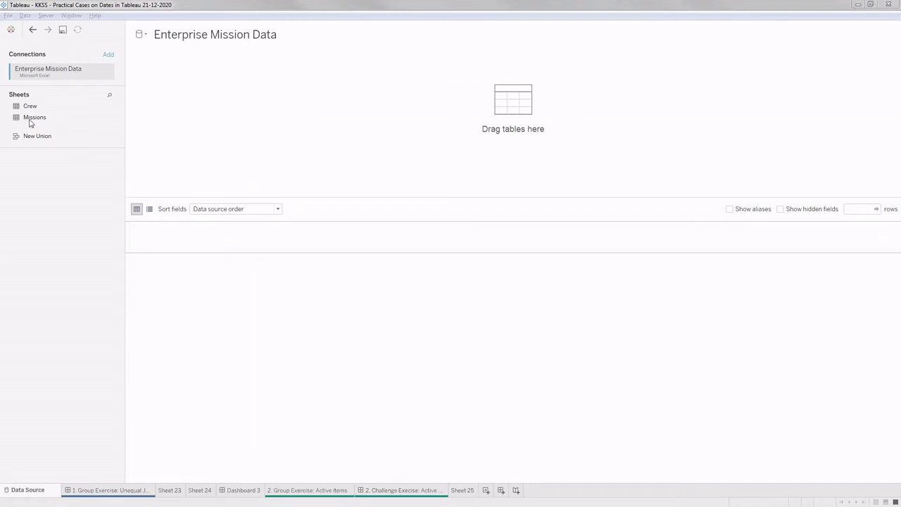
drag(30, 118, 86, 137)
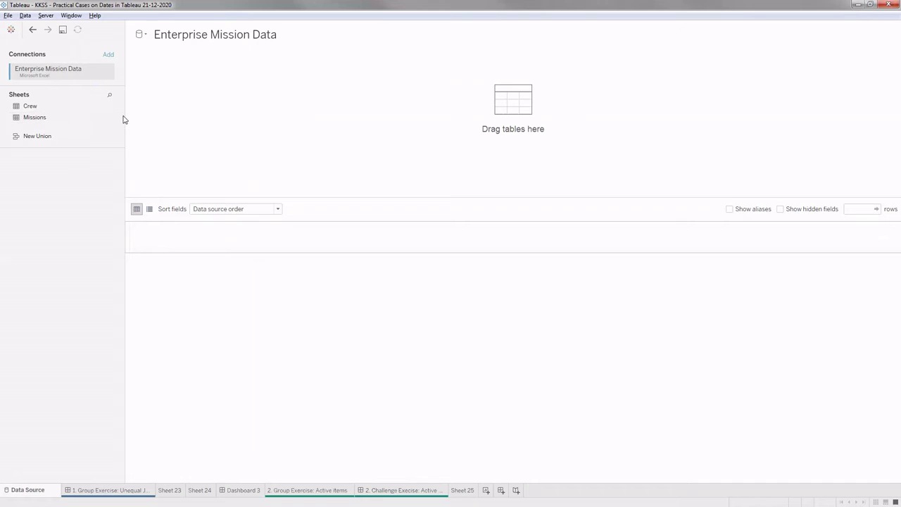
drag(136, 120, 219, 161)
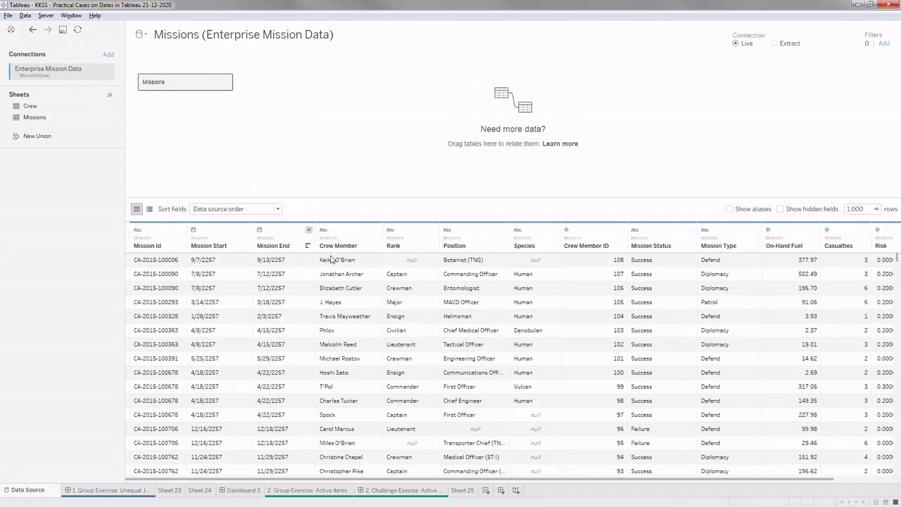
Add a second connection to the Excel file Stardates.xlsx in the Missions data source.
click(108, 55)
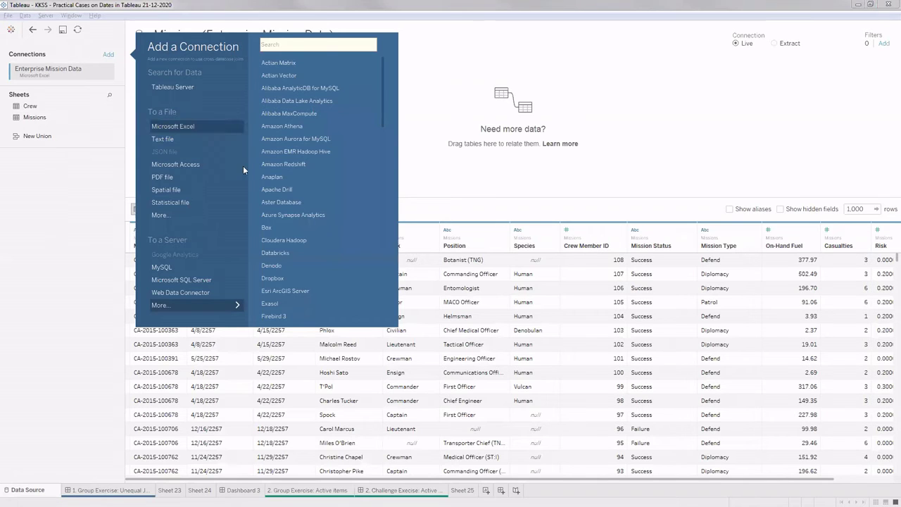
click(189, 127)
click(204, 122)
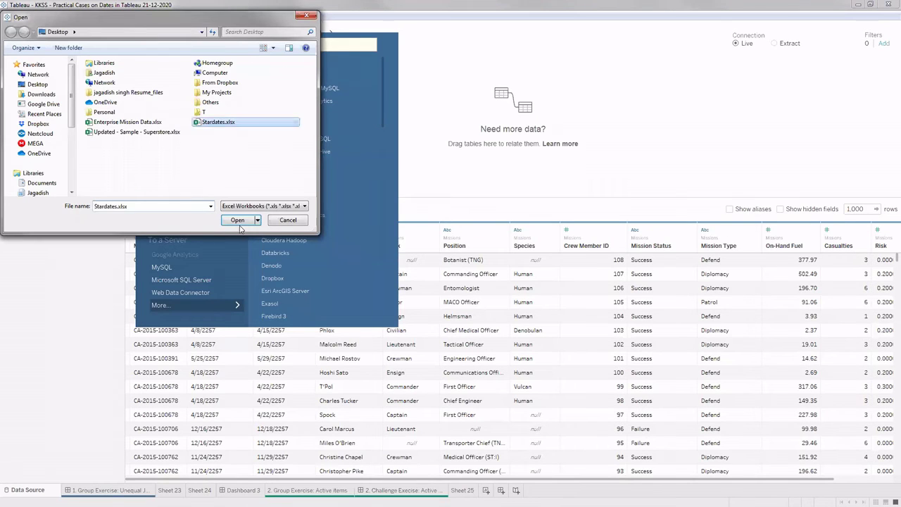
click(240, 221)
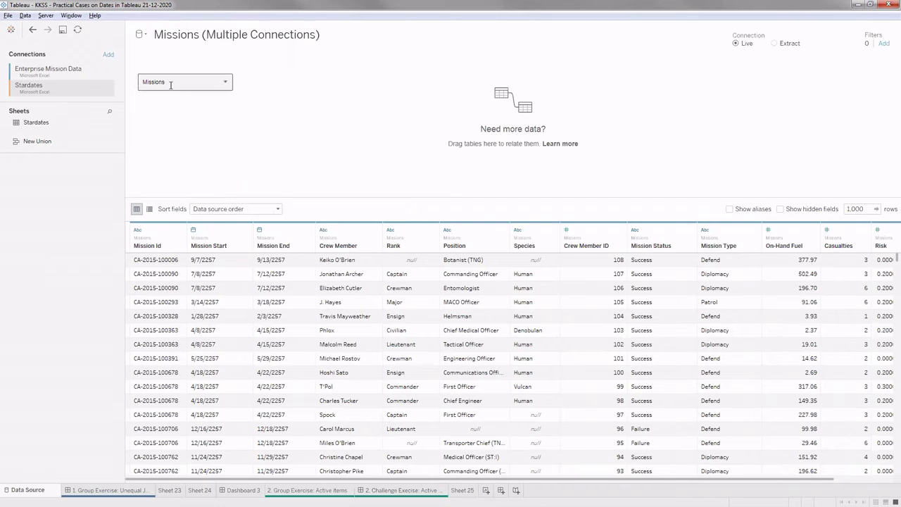
Inner join the Stardates sheet to the Missions physical table with the clause Mission Start <= Date.
double_click(212, 83)
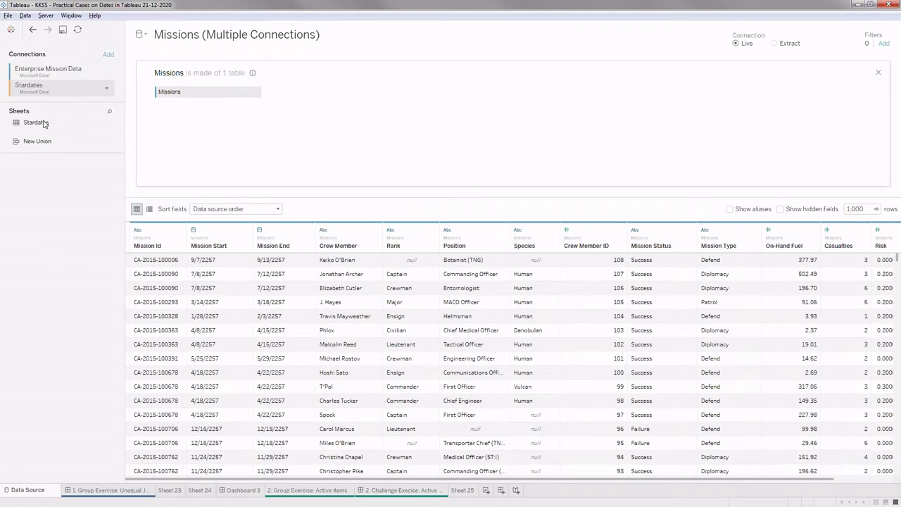
drag(44, 124, 308, 120)
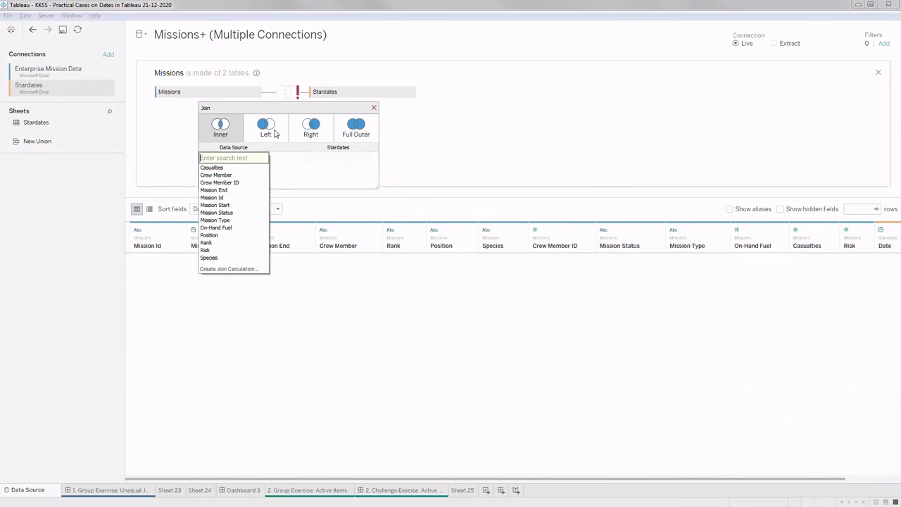
click(244, 127)
click(233, 127)
click(238, 156)
click(215, 205)
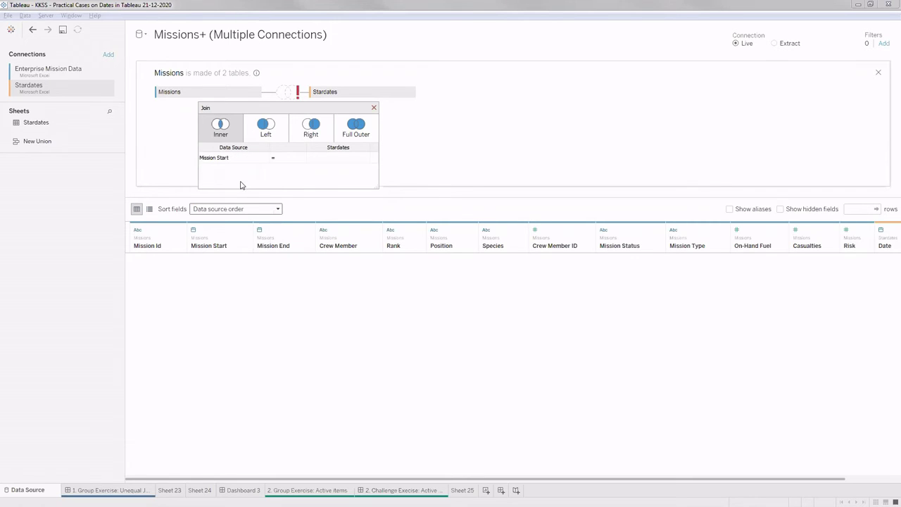
click(288, 163)
click(326, 161)
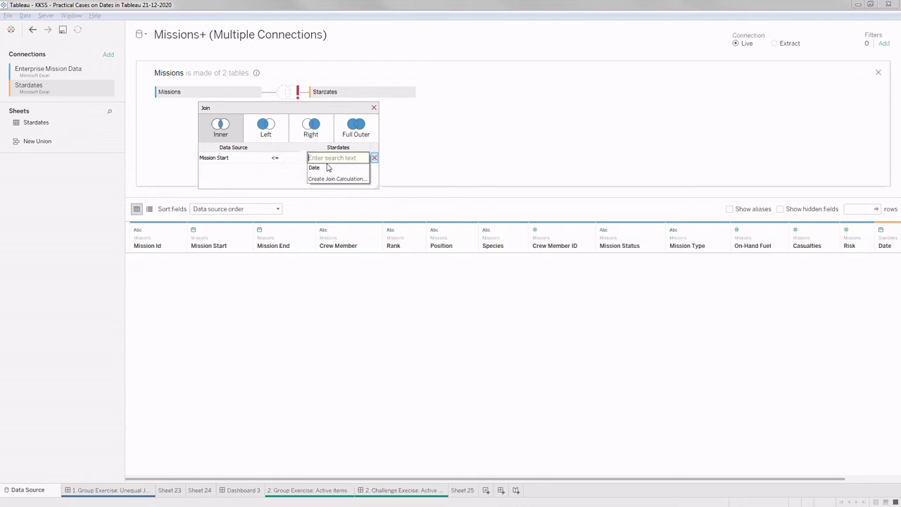
click(335, 175)
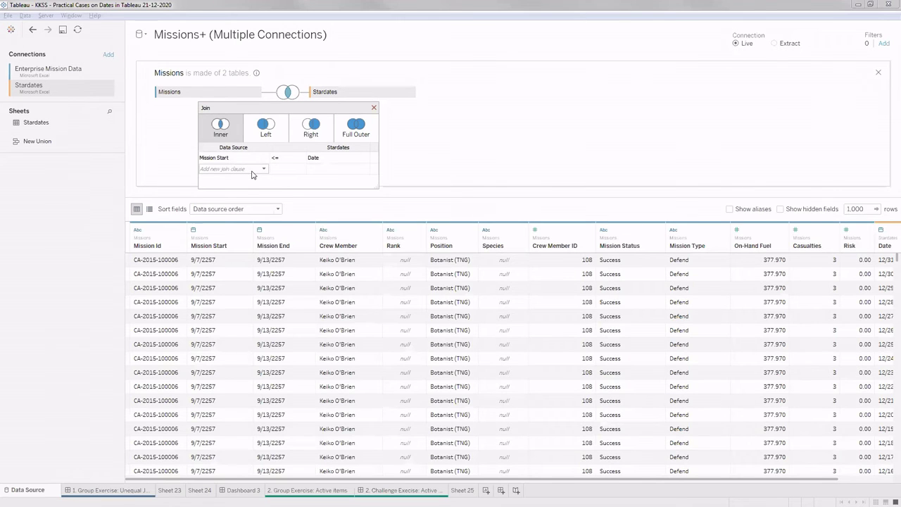
Add a second join clause between Missions and Stardates with Mission End >= Date.
click(254, 171)
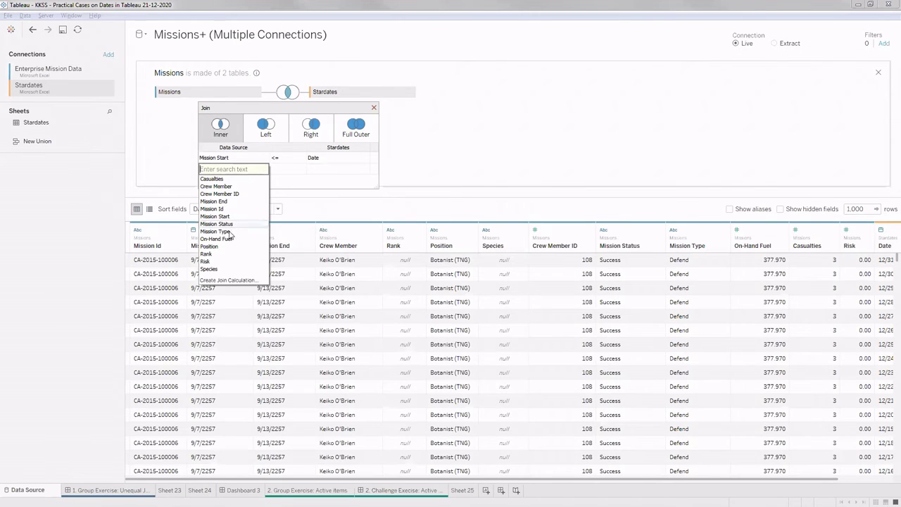
click(232, 202)
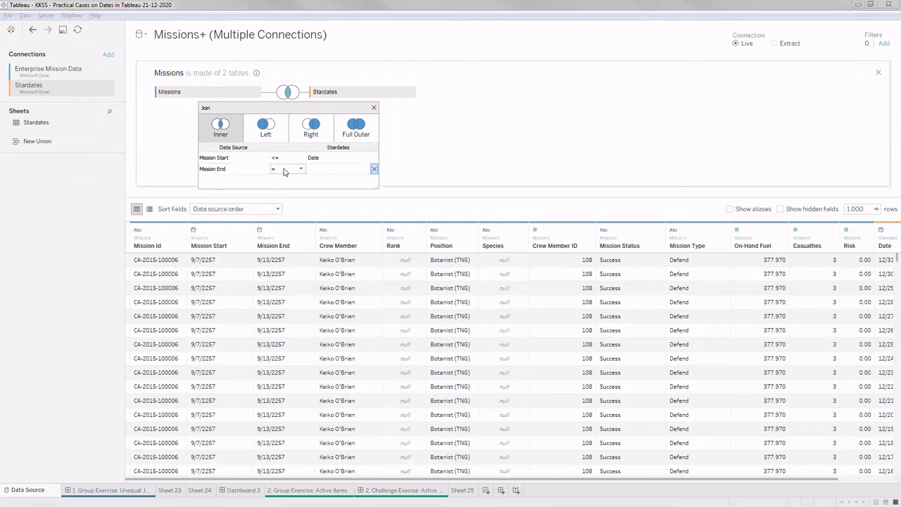
click(285, 172)
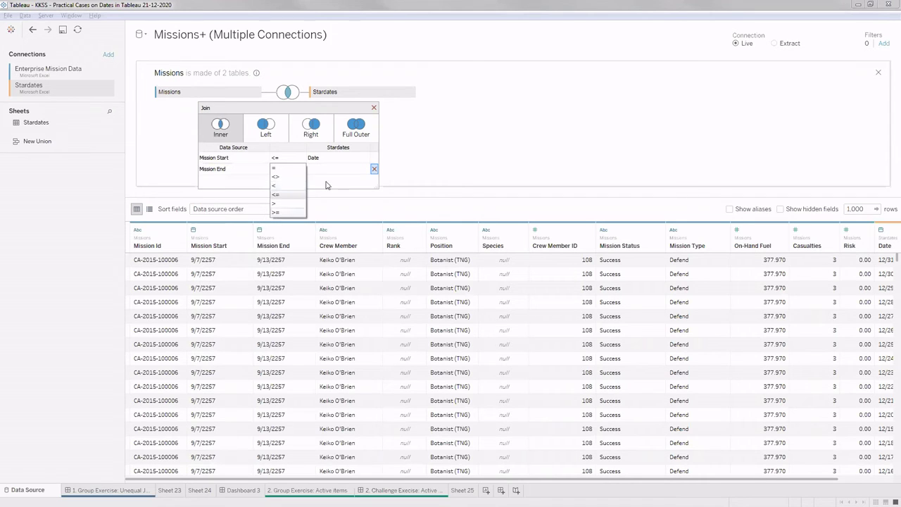
click(275, 212)
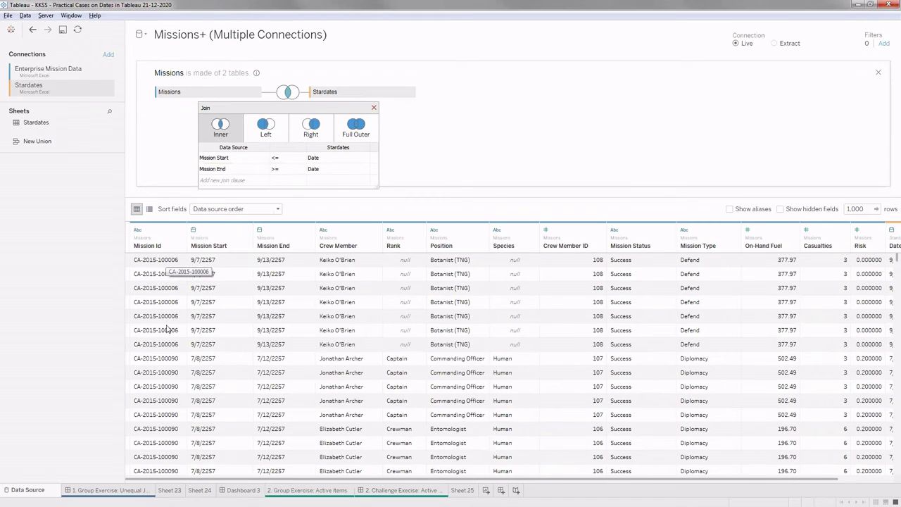
click(173, 260)
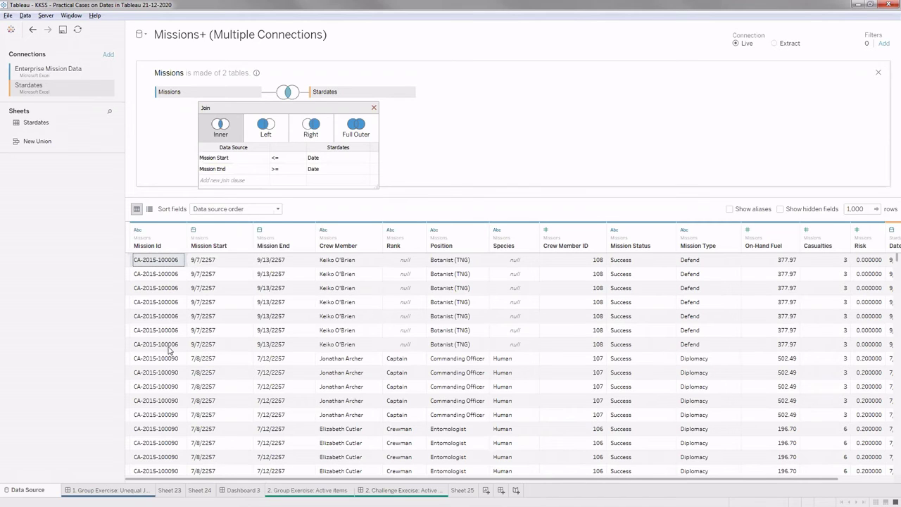
shift+click(169, 349)
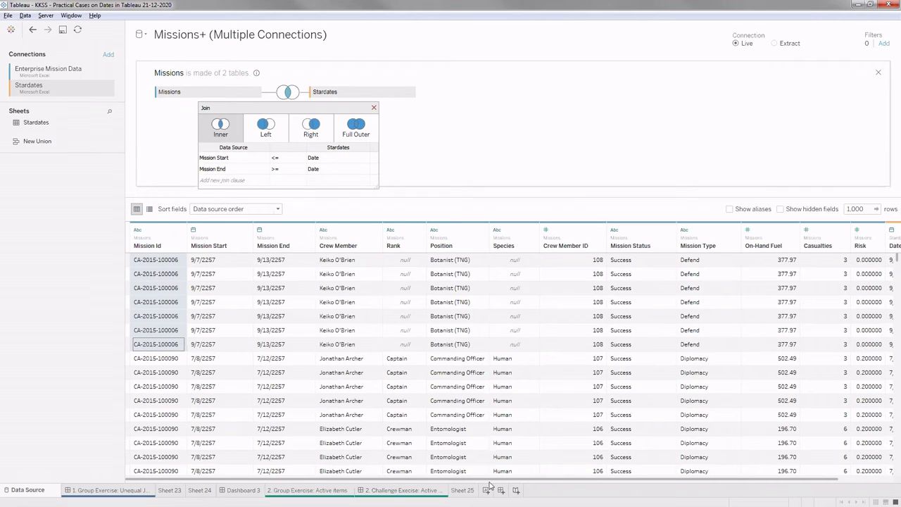
click(843, 479)
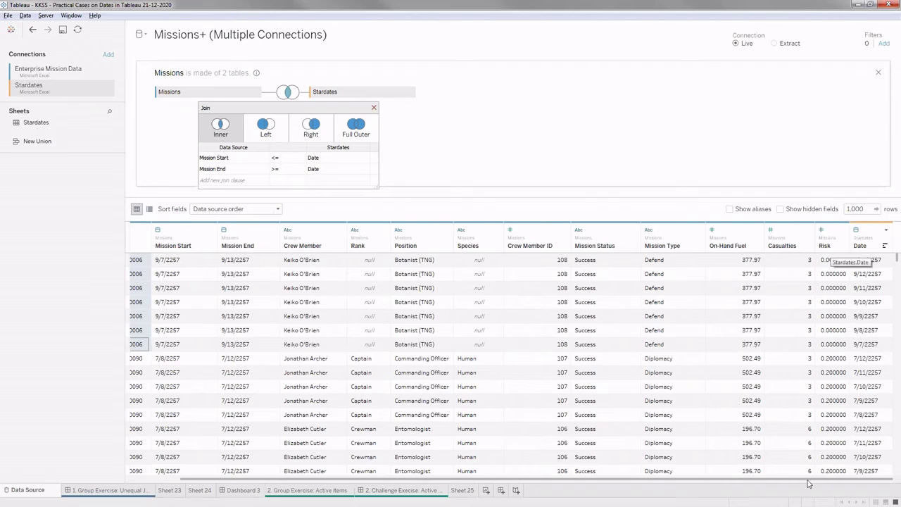
scroll(232, 380, left, 2)
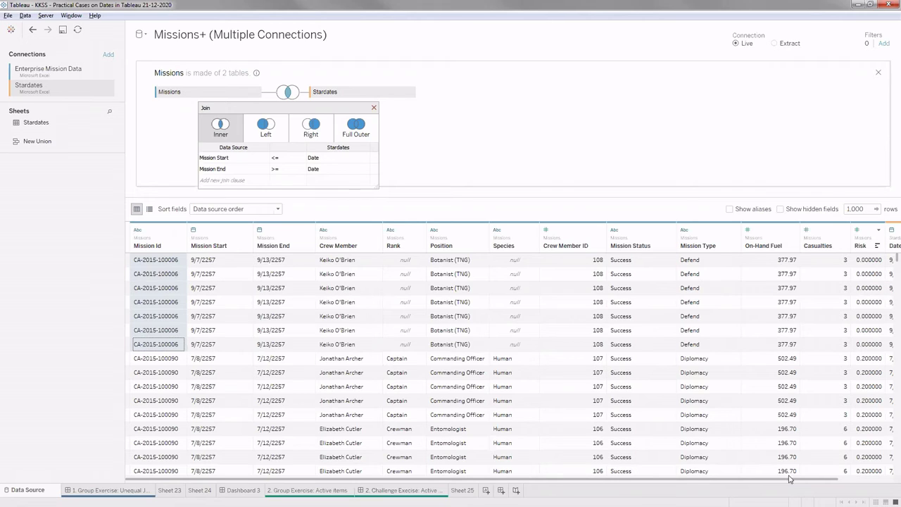
scroll(888, 302, right, 2)
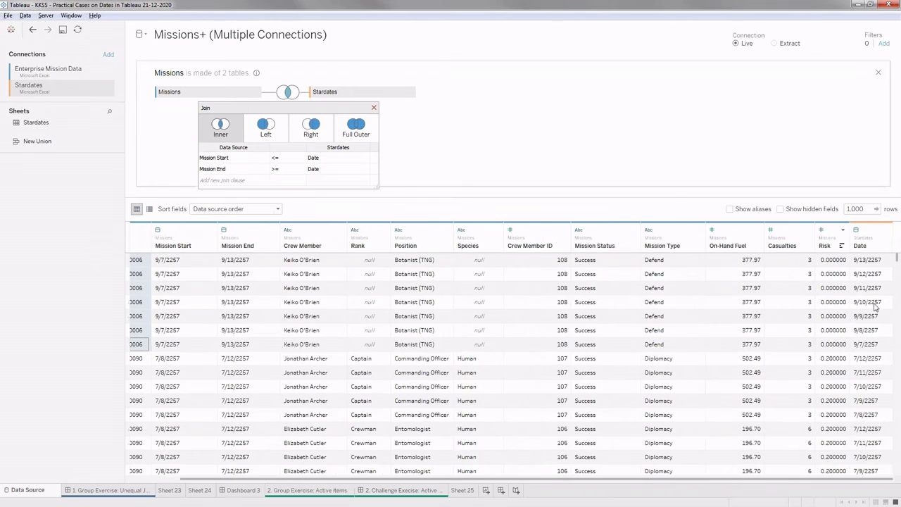
click(869, 304)
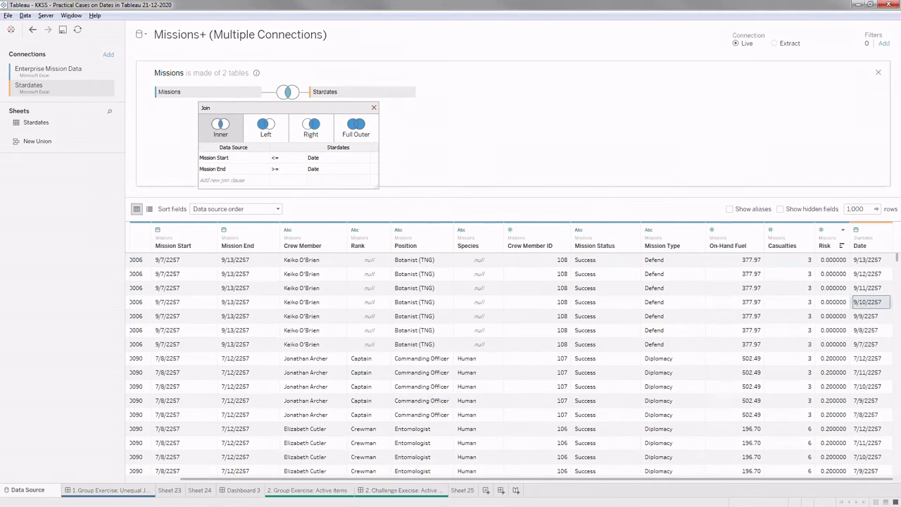
scroll(177, 314, left, 1)
click(164, 304)
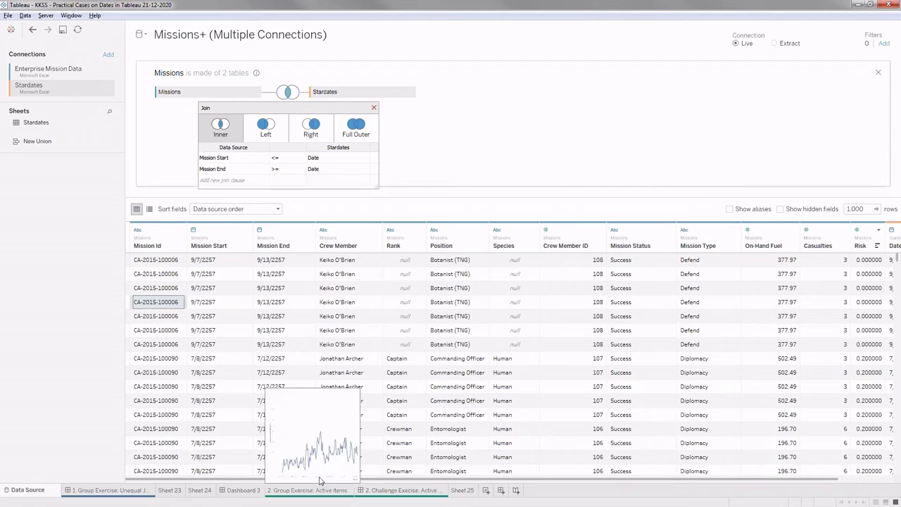
Place the Stardates Date field on the columns of Sheet 25 as a discrete exact date.
mouse_move(307, 490)
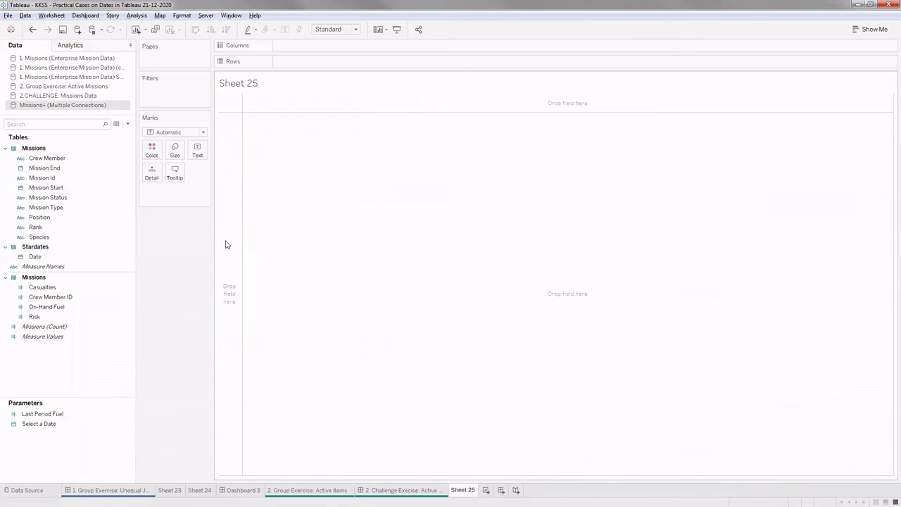
click(45, 258)
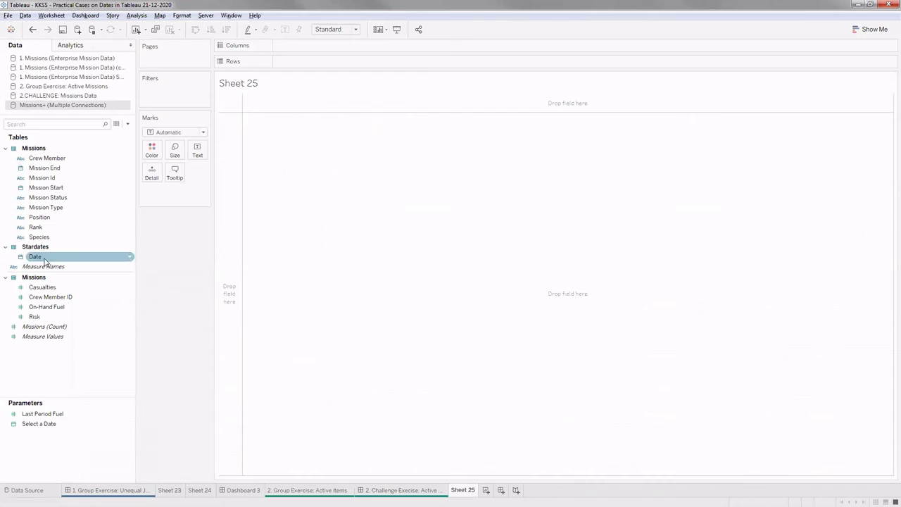
key(Up)
key(Up)
key(Up)
key(Up)
click(41, 258)
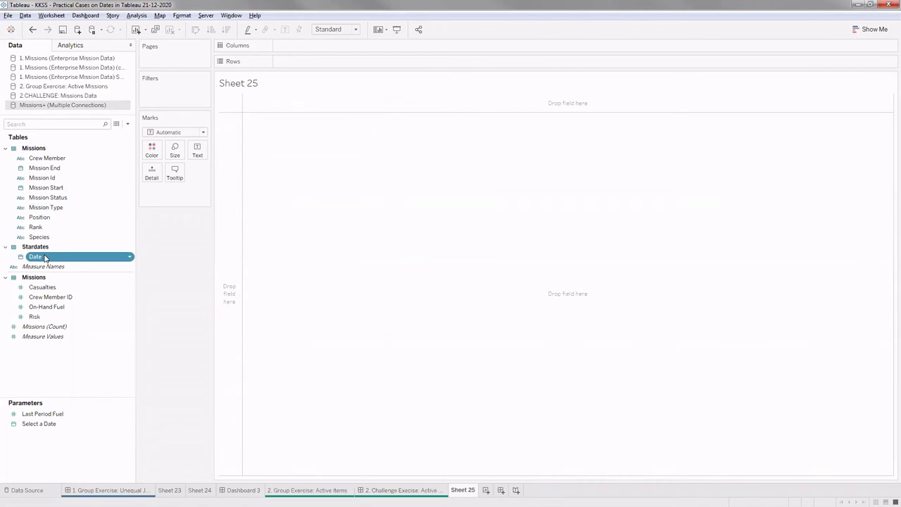
ctrl+click(62, 189)
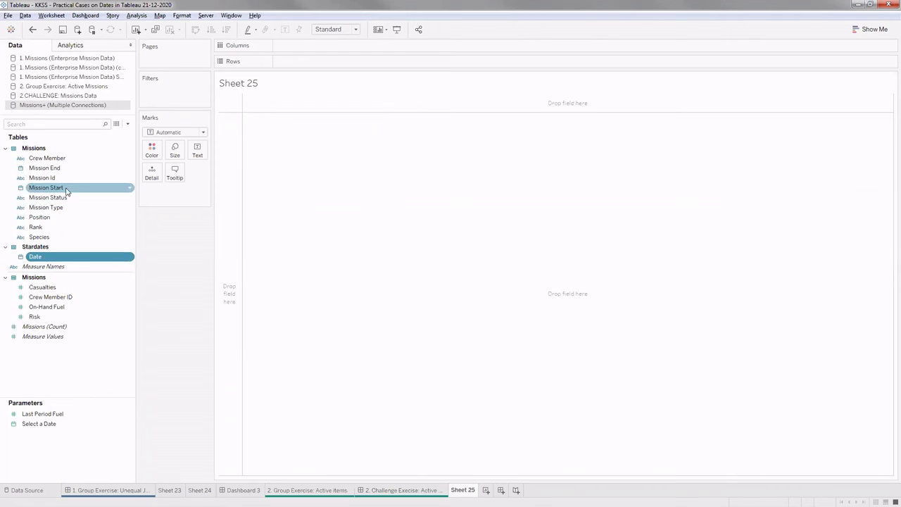
drag(52, 258, 320, 52)
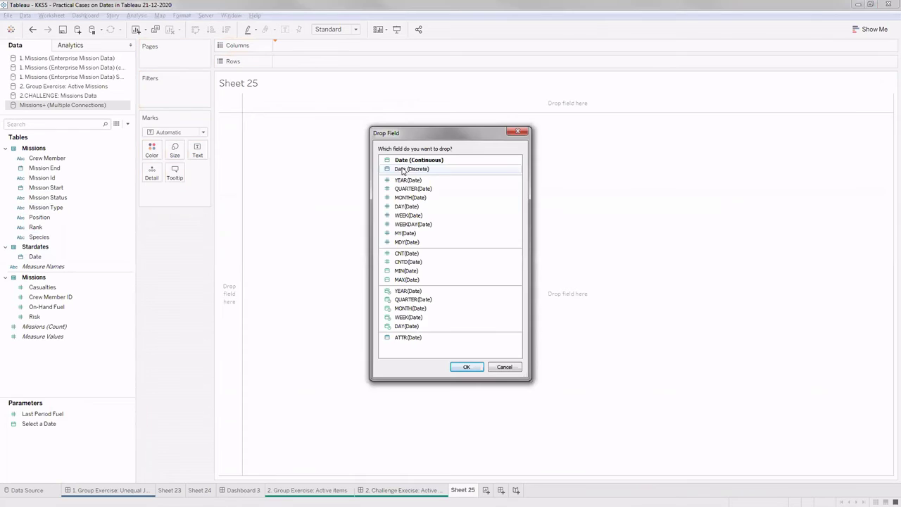
click(465, 366)
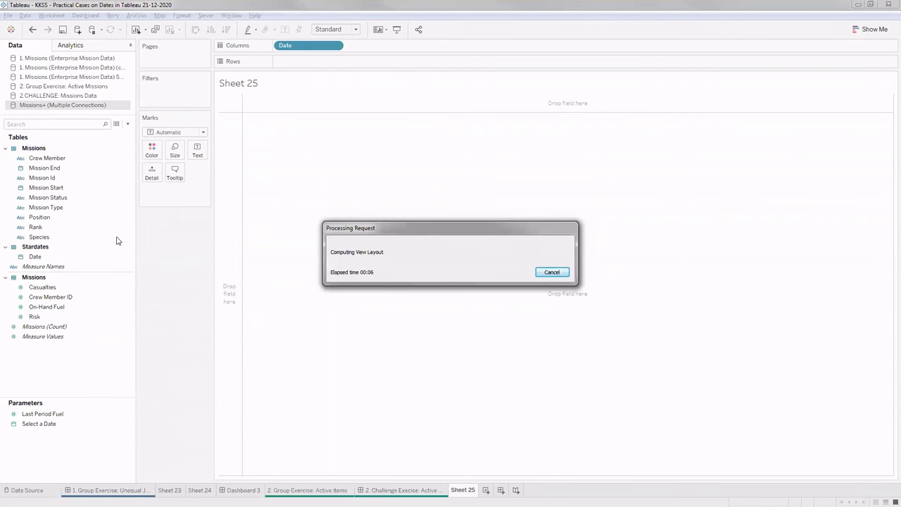
Filter the view by the year of Mission Start, keeping only 2257.
click(46, 188)
drag(55, 197, 167, 99)
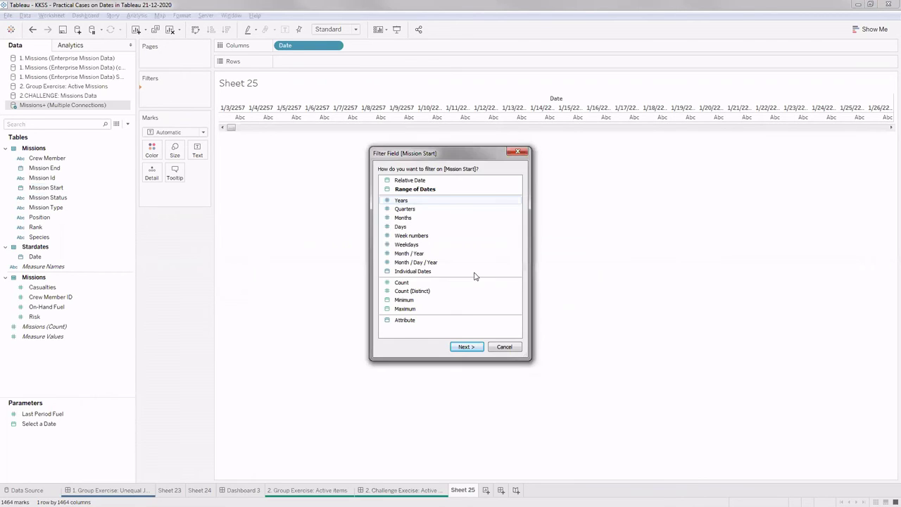
key(Escape)
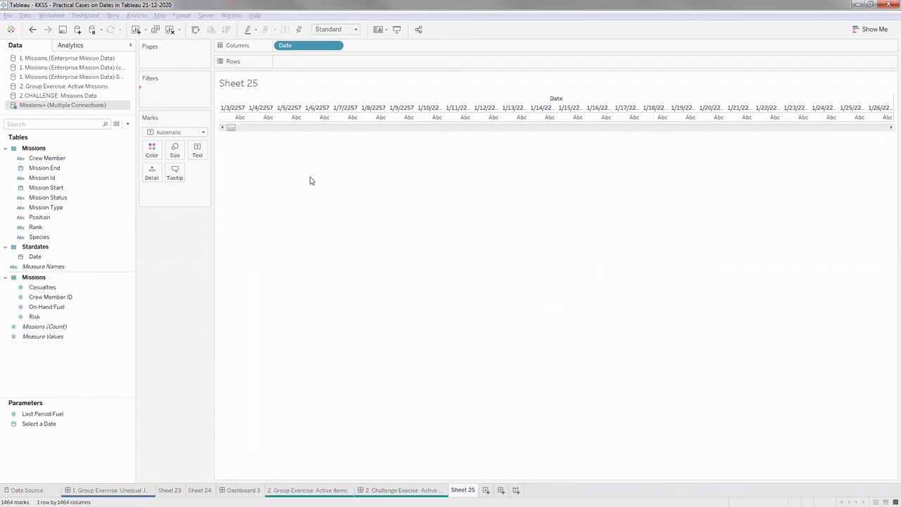
click(363, 182)
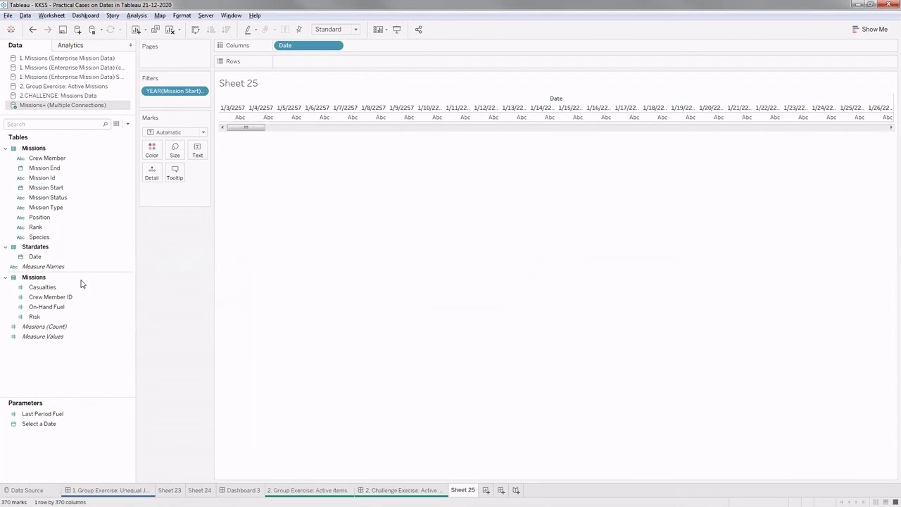
Add the distinct count of Mission Id to the rows of the Date view.
click(46, 307)
click(39, 217)
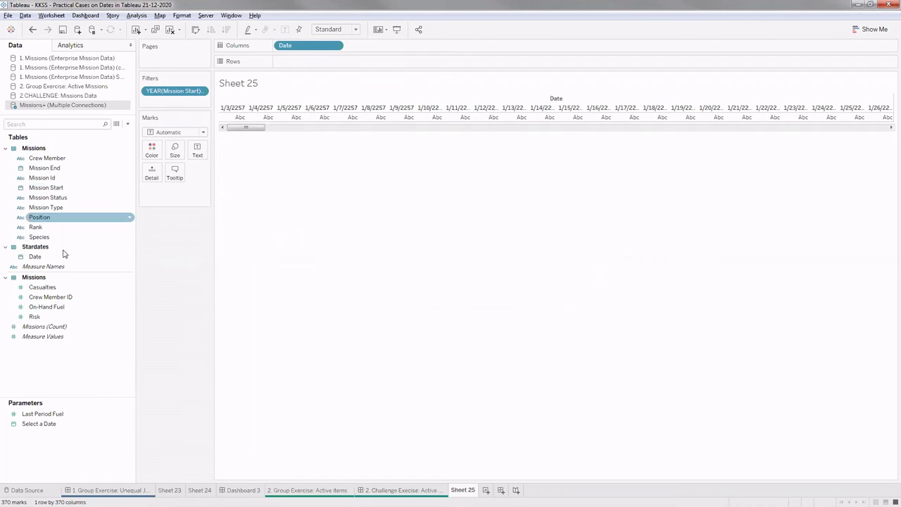
click(56, 301)
click(48, 182)
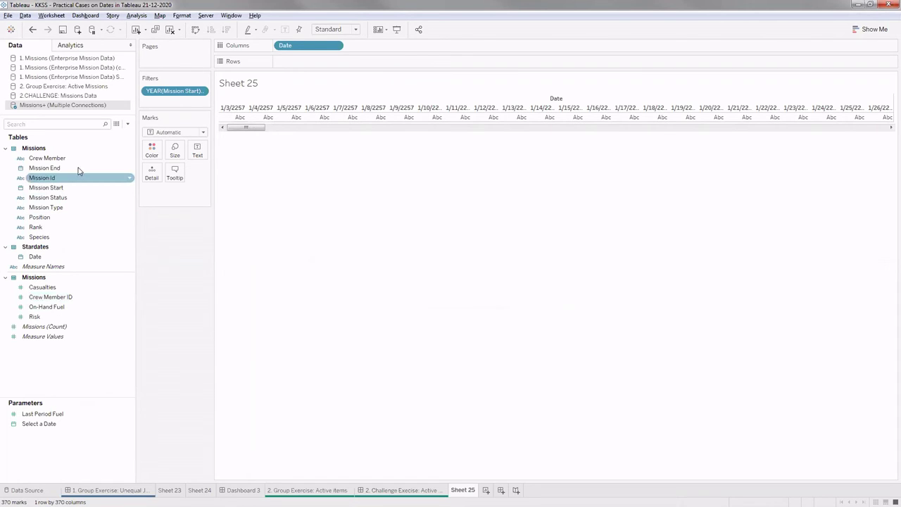
drag(80, 171, 291, 66)
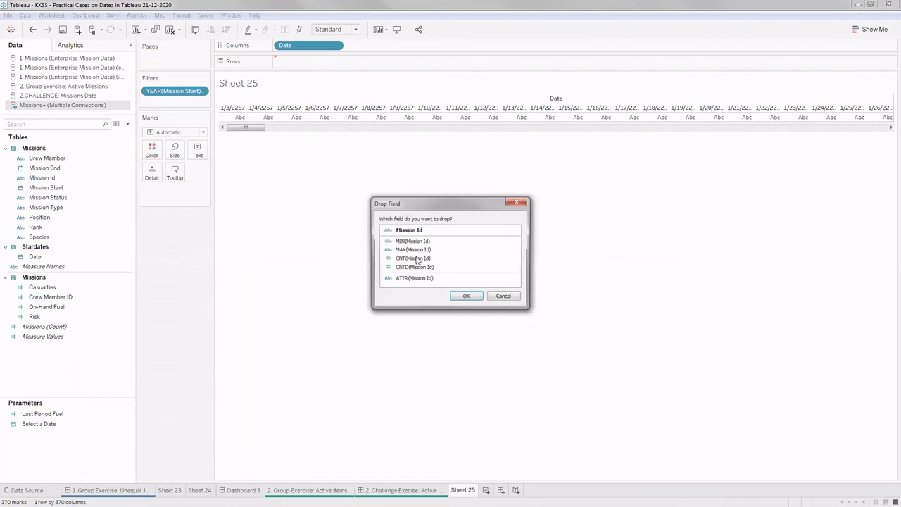
click(416, 269)
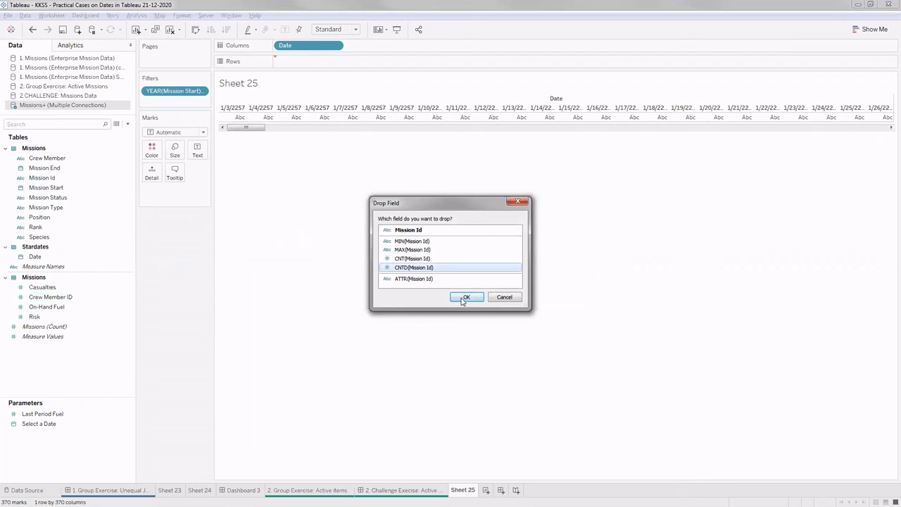
key(Return)
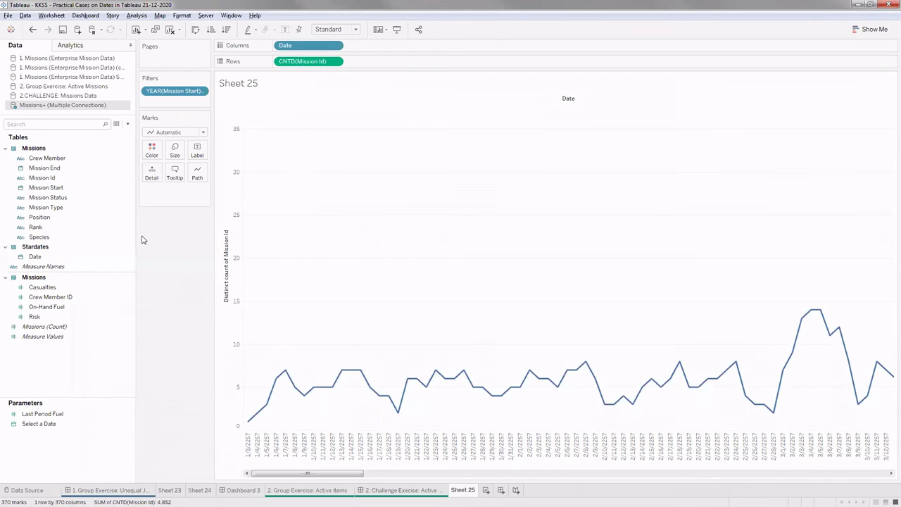
click(64, 207)
click(315, 48)
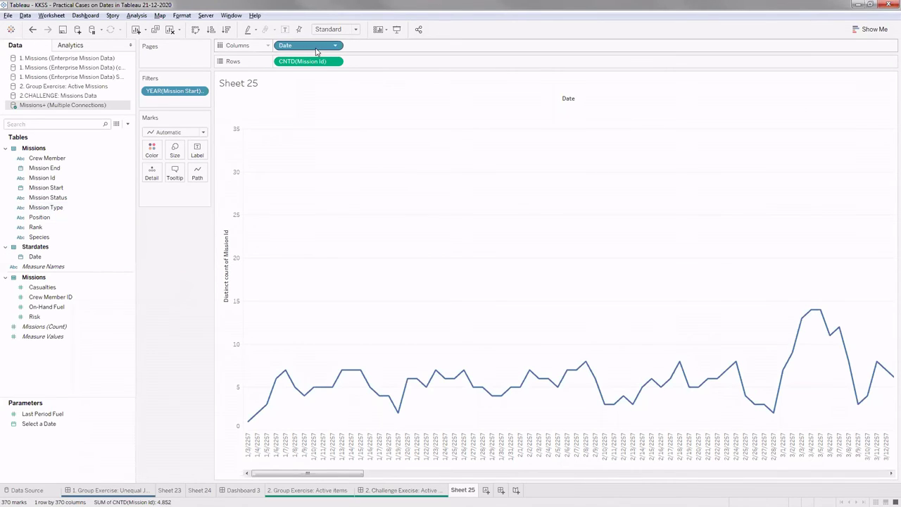
click(385, 381)
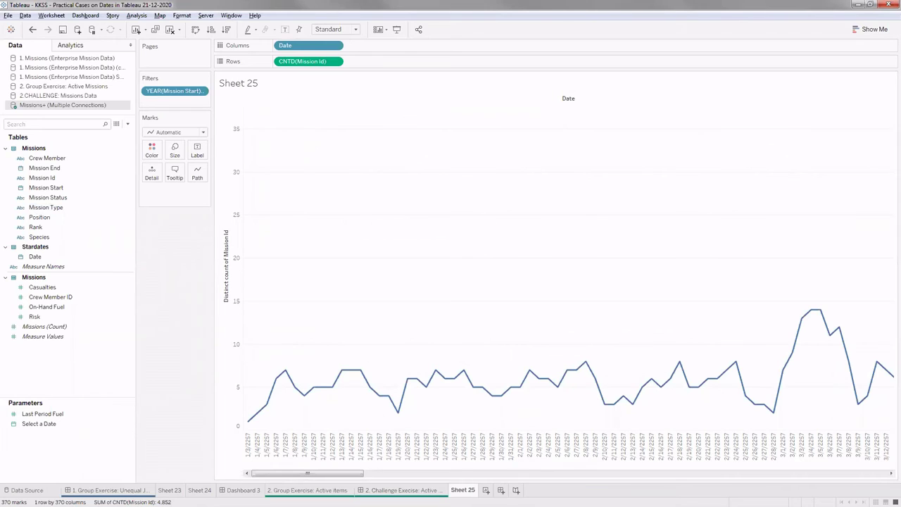
Add a new worksheet plotting the distinct count of Mission Id in rows against discrete Mission Start dates in columns.
key(ctrl+m)
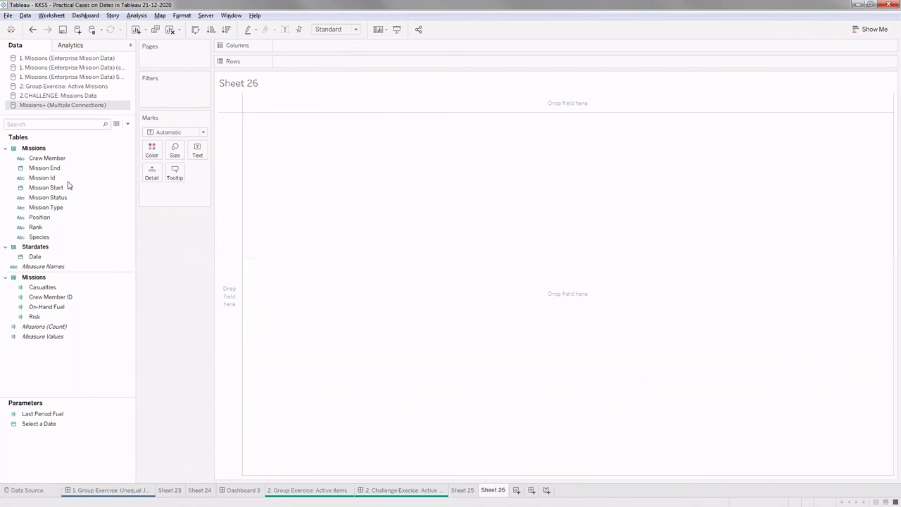
drag(59, 187, 258, 77)
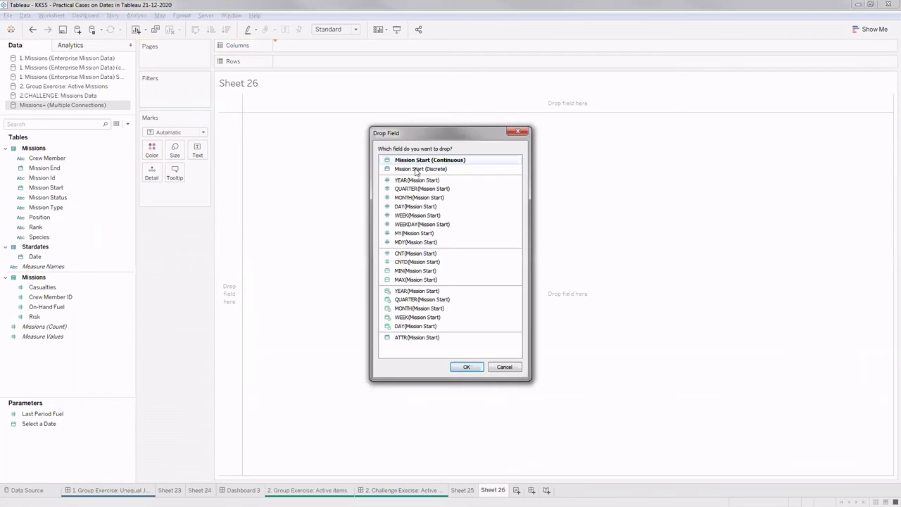
key(Escape)
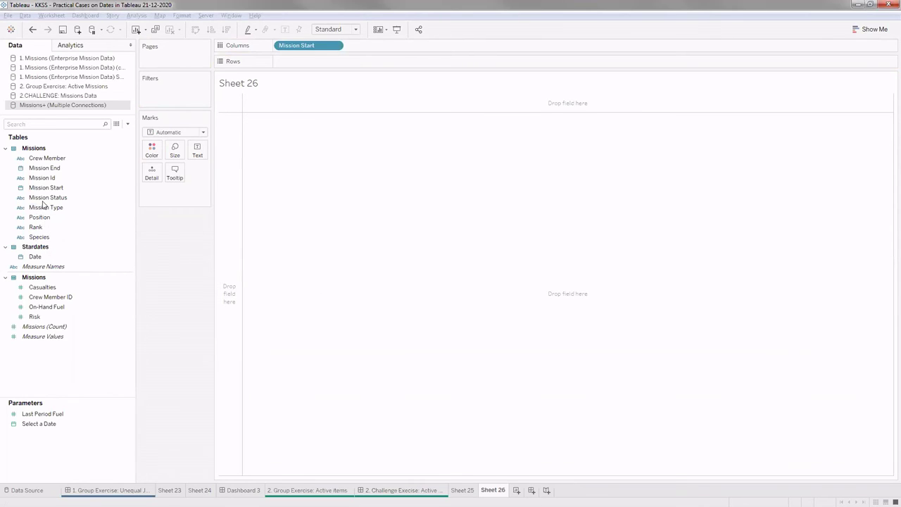
drag(42, 179, 309, 62)
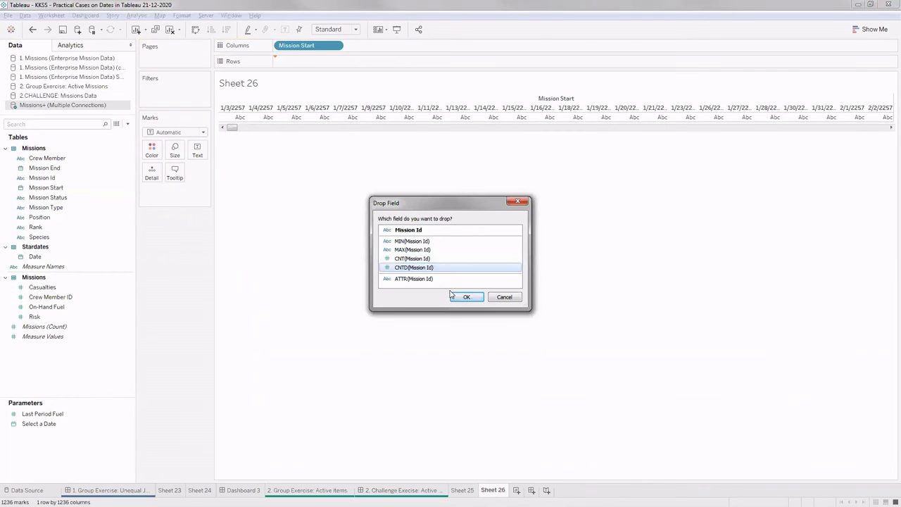
click(458, 296)
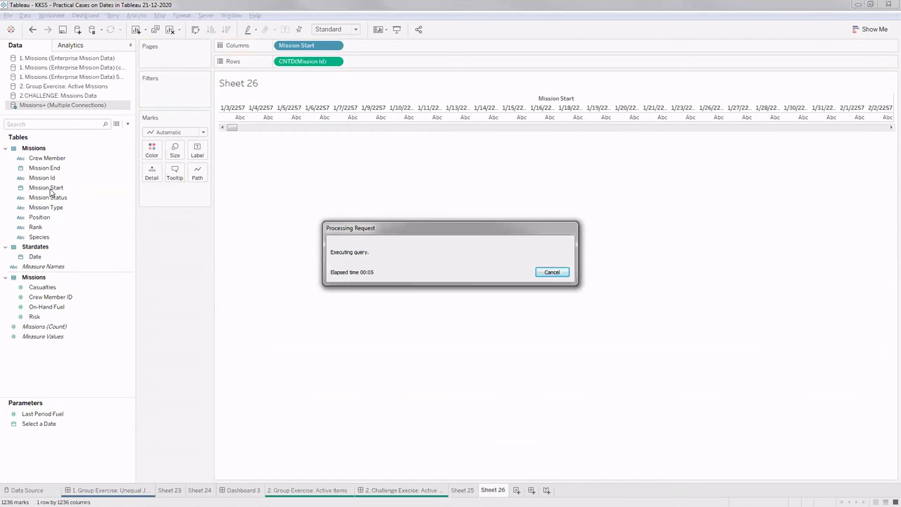
Filter Sheet 26 to the Mission Start year 2257.
mouse_move(49, 193)
mouse_down()
mouse_move(144, 134)
mouse_move(161, 102)
mouse_move(447, 196)
mouse_move(413, 202)
mouse_up()
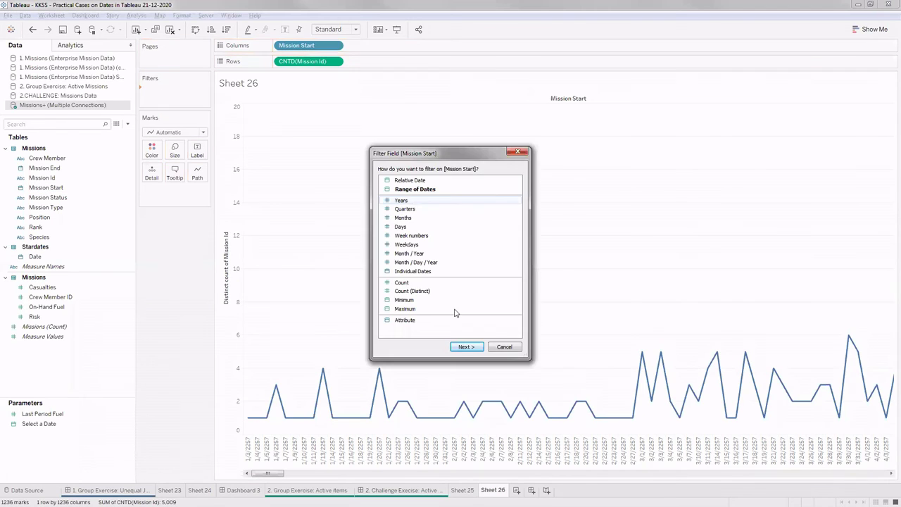
key(Escape)
click(362, 183)
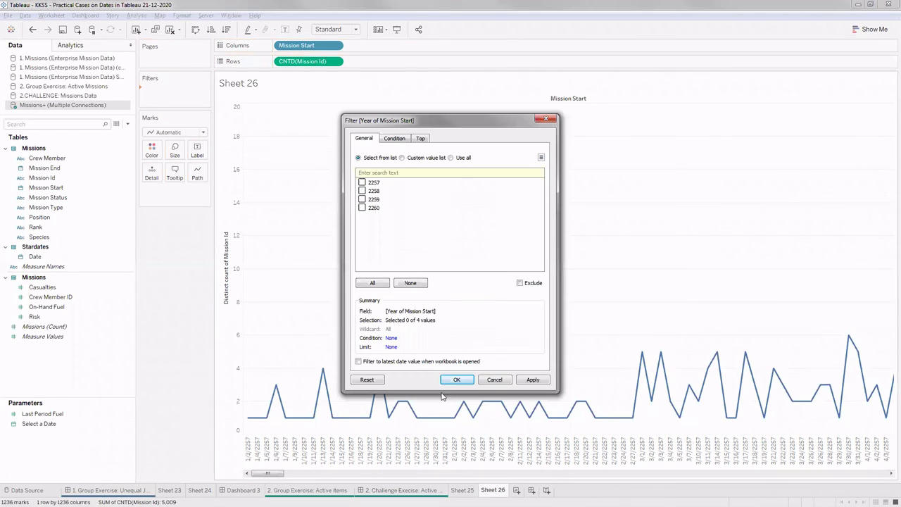
key(Return)
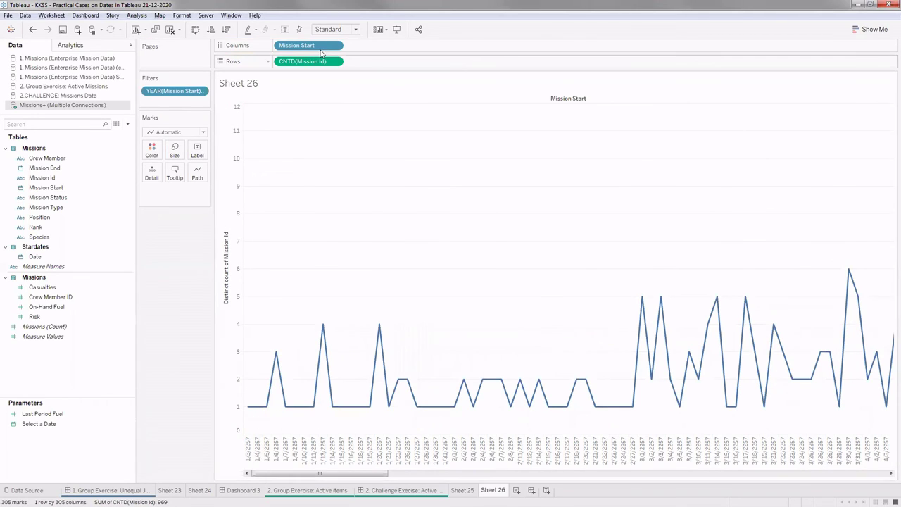
Compare the 1/7/2257 and 1/9/2257 Mission Start marks in Sheet 26 to check for missing days between them.
mouse_move(248, 408)
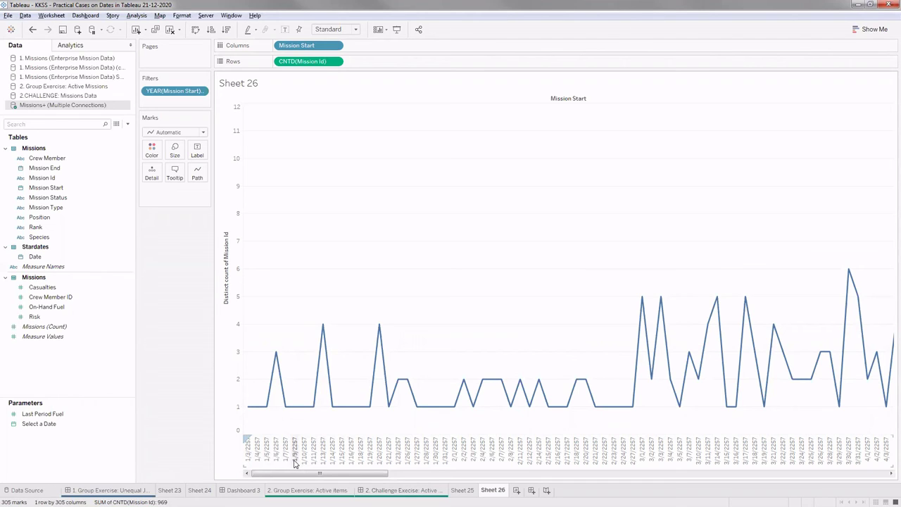
click(295, 455)
ctrl+click(287, 459)
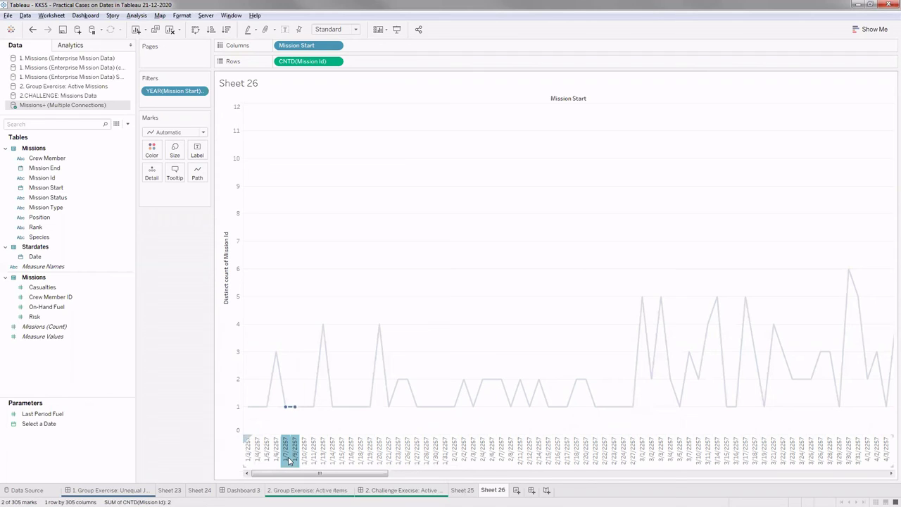
mouse_move(291, 458)
mouse_move(291, 410)
key(Escape)
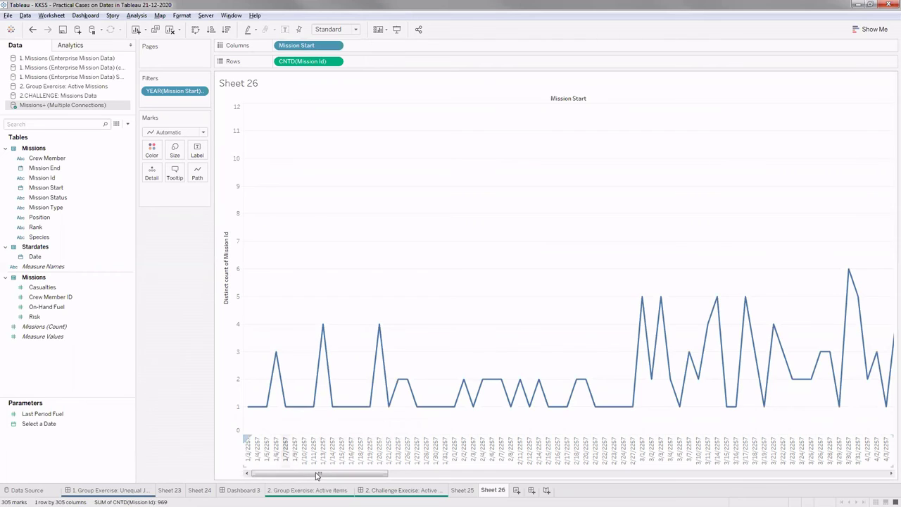
Examine the rest of the Sheet 26 timeline through year-end and inspect the 12/31/2257 mark.
click(392, 473)
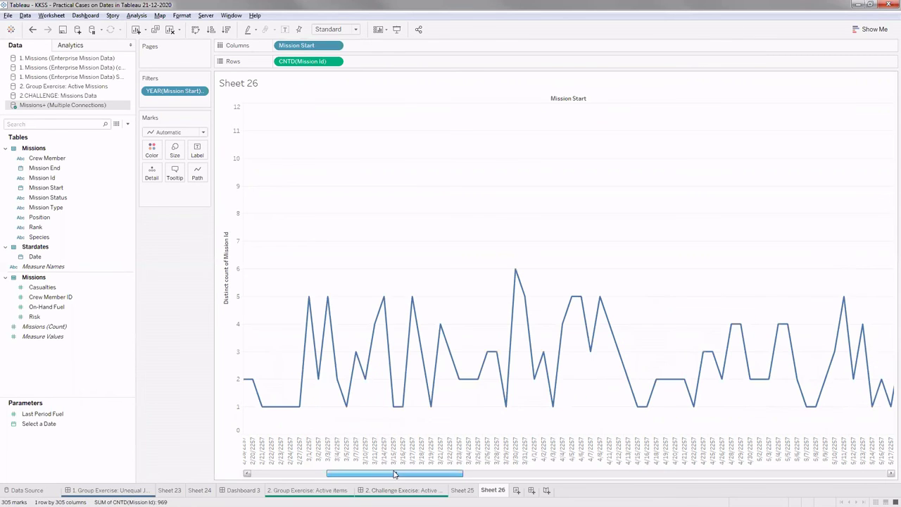
drag(397, 476, 402, 475)
scroll(568, 282, right, 5)
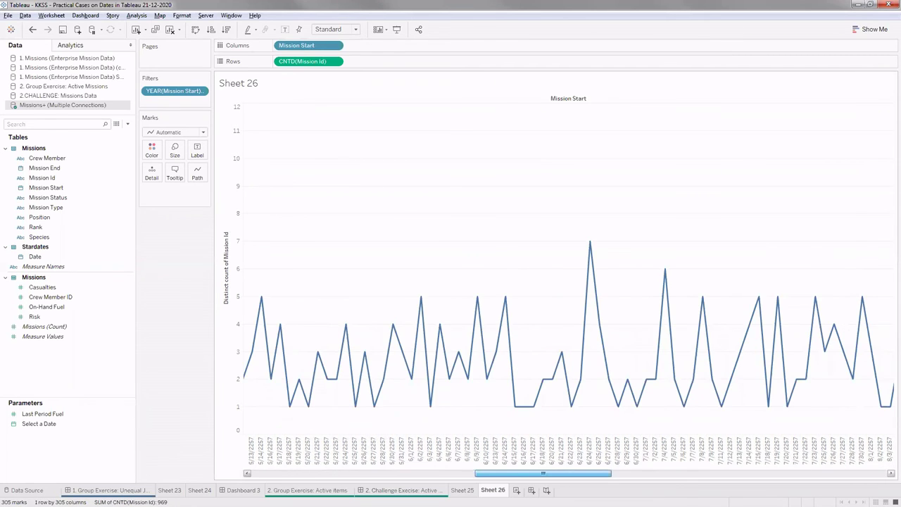
scroll(888, 479, right, 10)
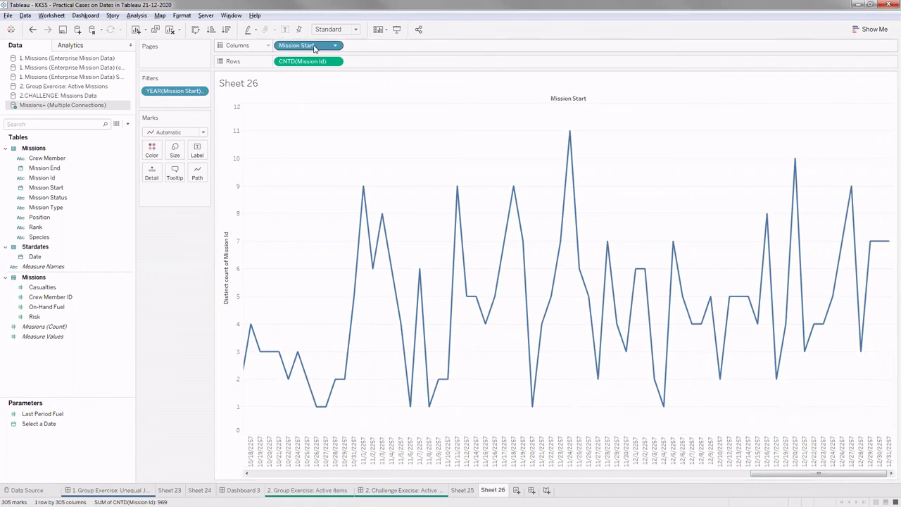
click(888, 457)
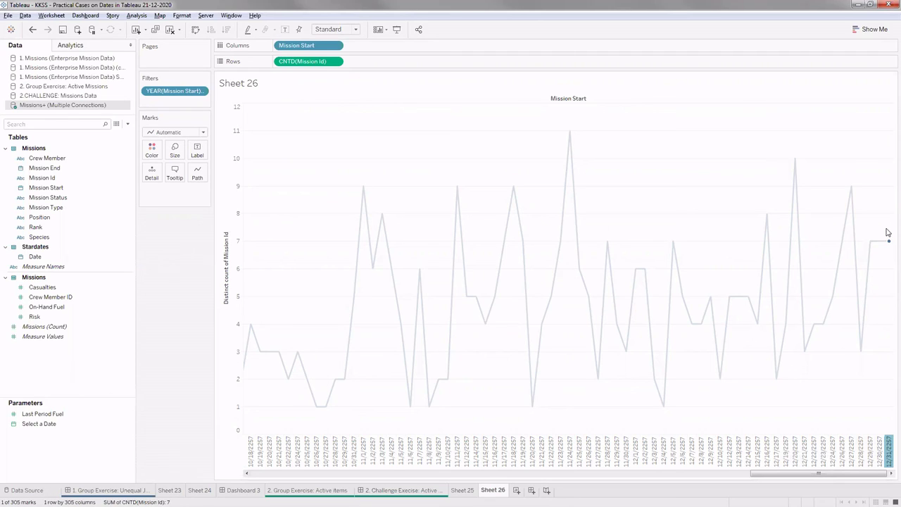
mouse_move(888, 243)
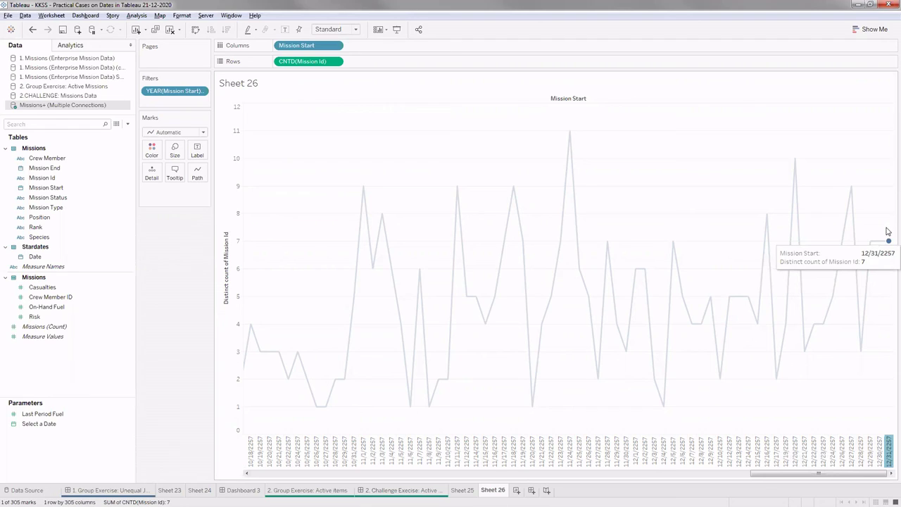
click(303, 47)
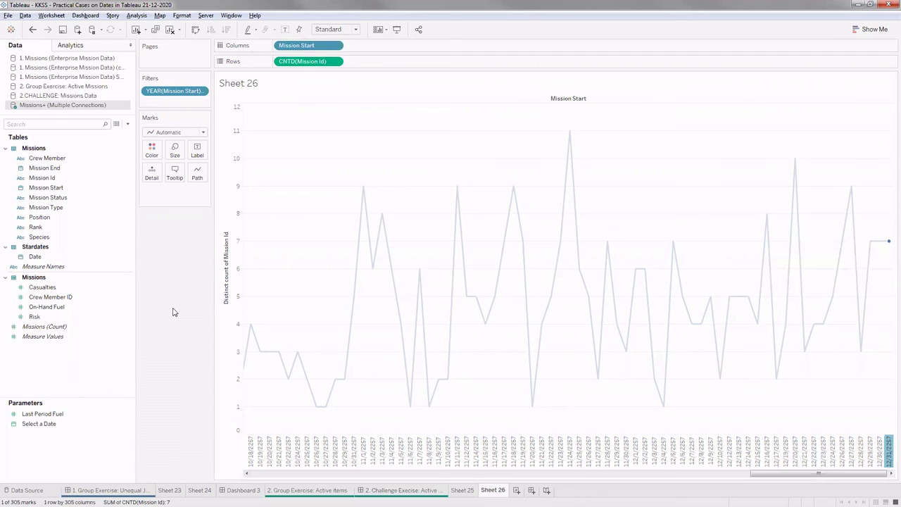
key(Escape)
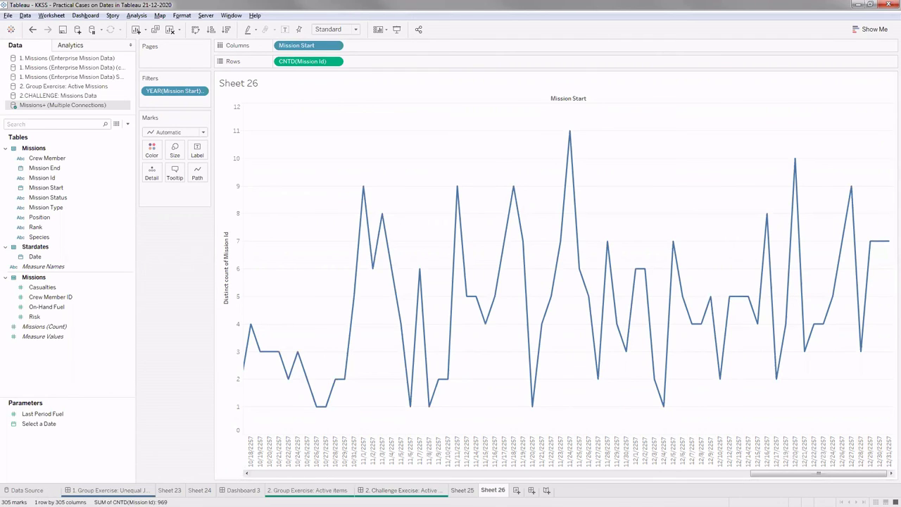
Switch to Sheet 25 and inspect the 1/8/2257 mark in the Date view.
key(ctrl+Page_Up)
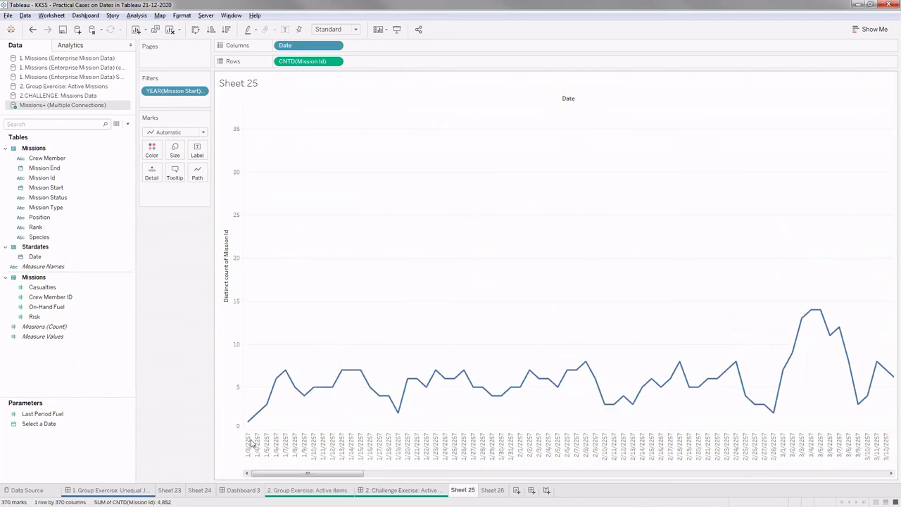
click(295, 447)
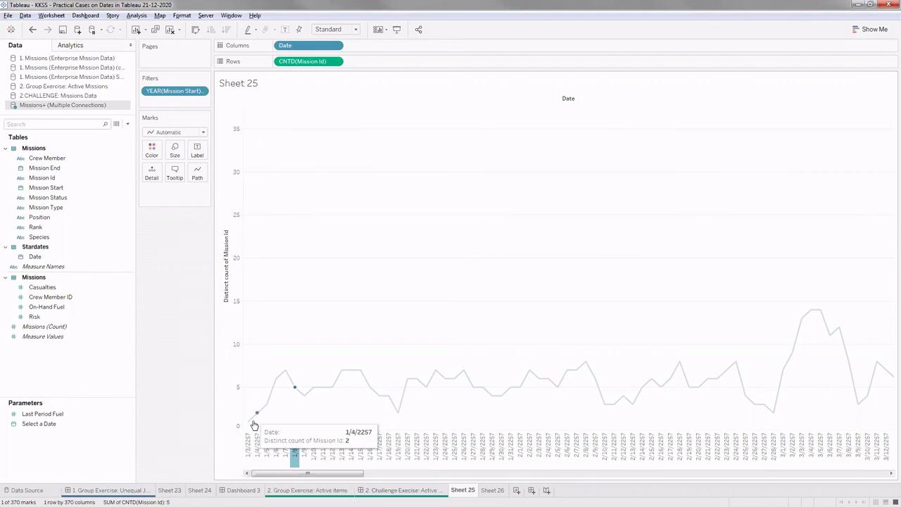
mouse_move(295, 388)
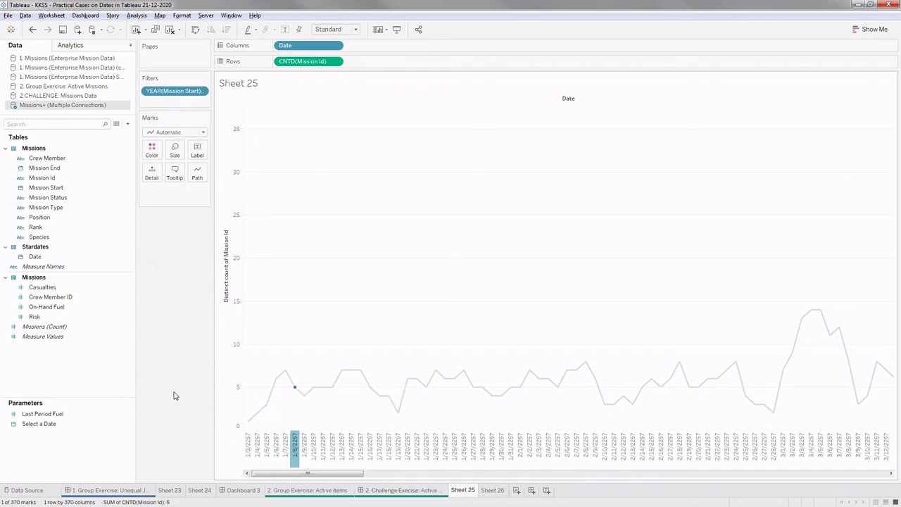
key(Escape)
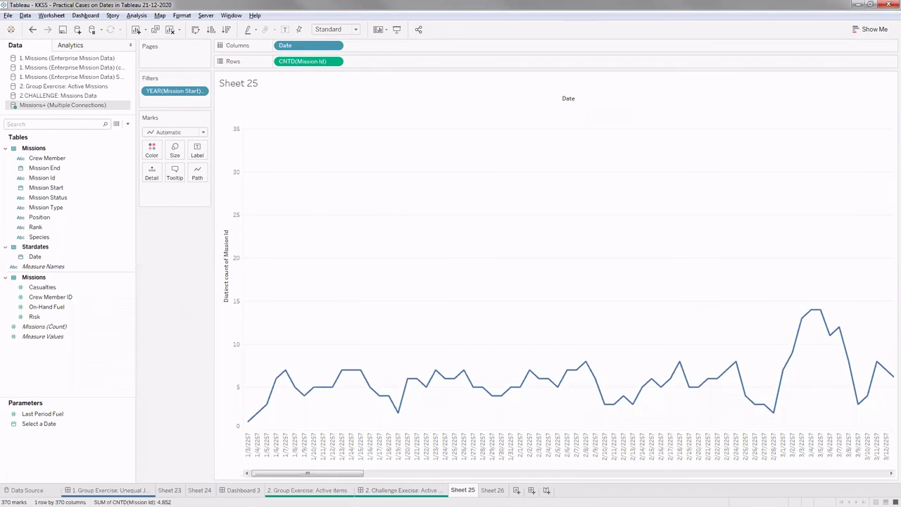
click(42, 287)
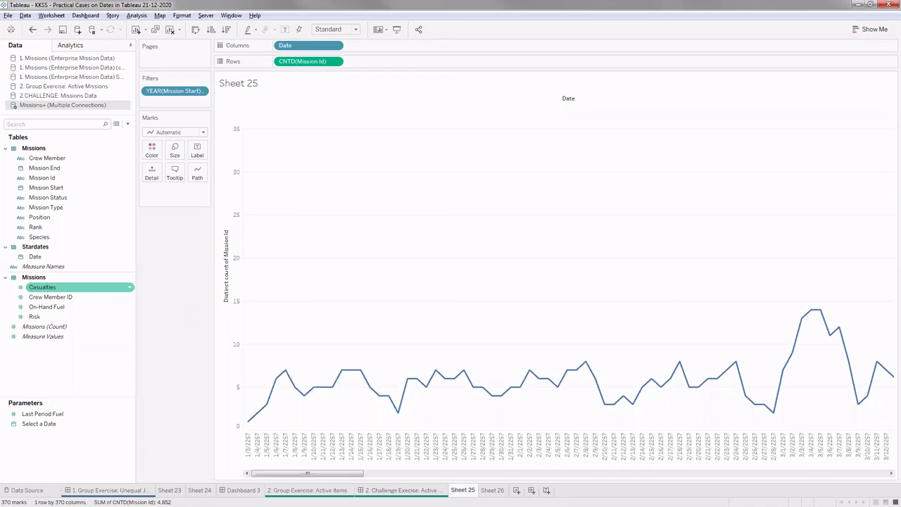
drag(42, 287, 42, 273)
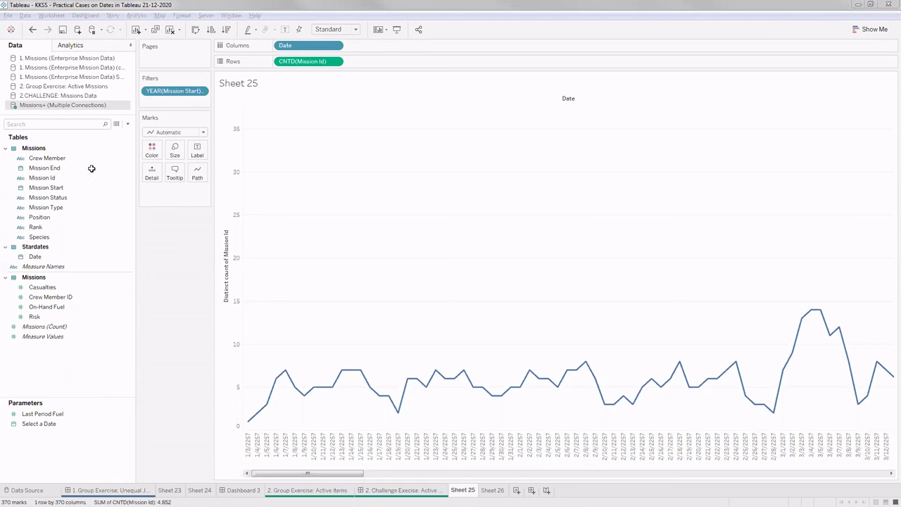
Switch to the Stardates.xlsx workbook in Excel and view the start of the Date column.
key(alt+Tab)
scroll(91, 169, up, 3)
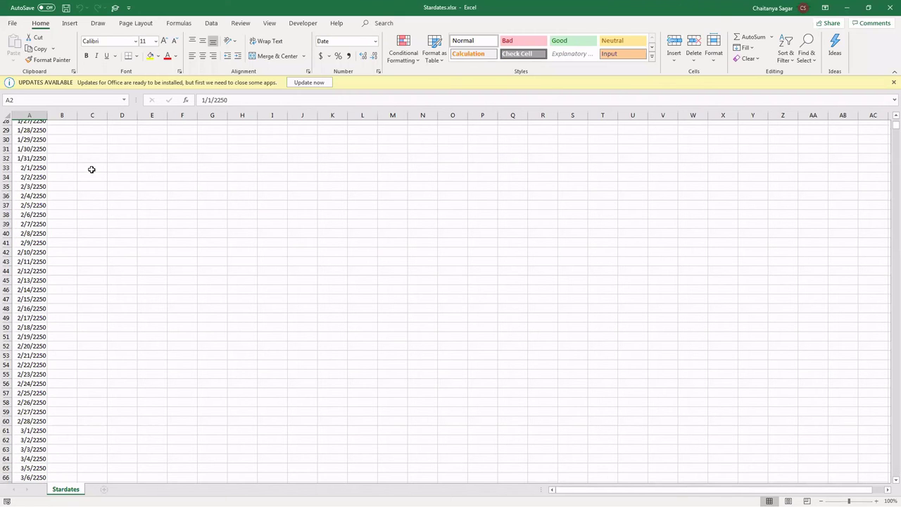
scroll(91, 169, up, 7)
scroll(91, 169, up, 2)
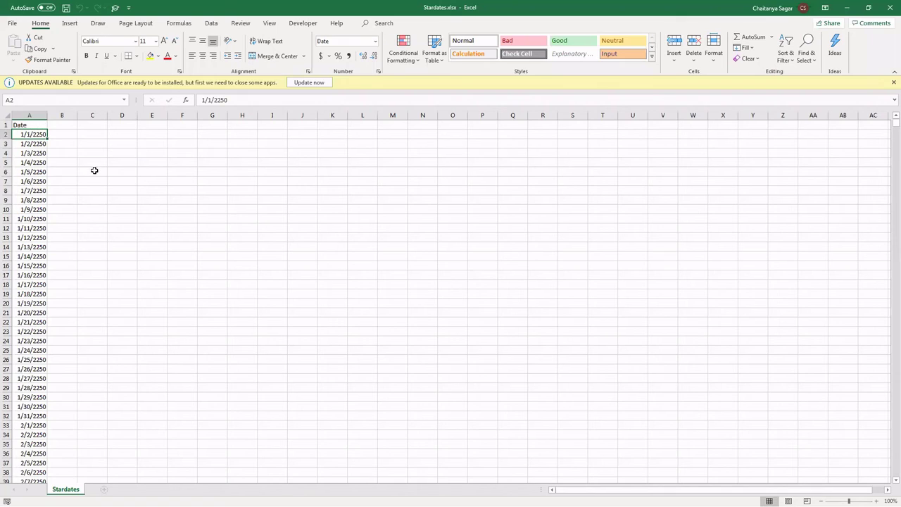
Highlight the dates in A2:A7 of the Stardates sheet to check the consecutive daily entries.
click(35, 182)
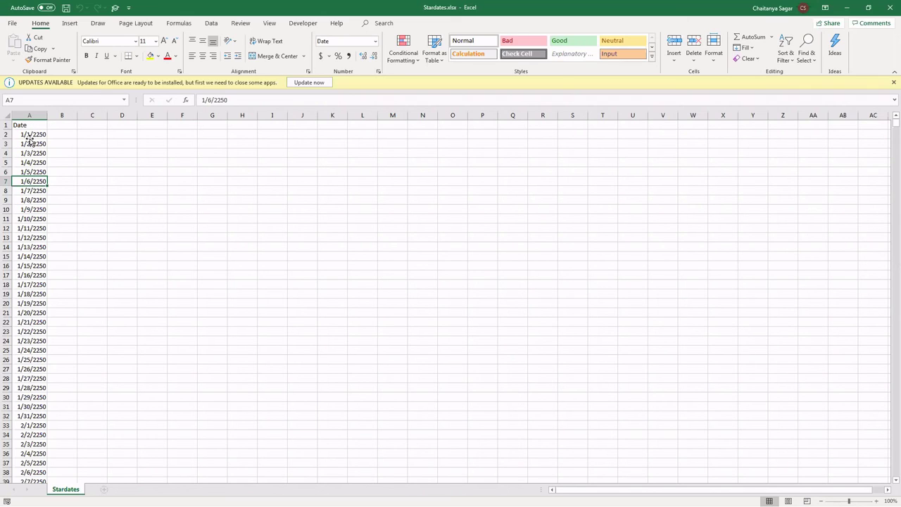
click(29, 135)
key(shift+Down)
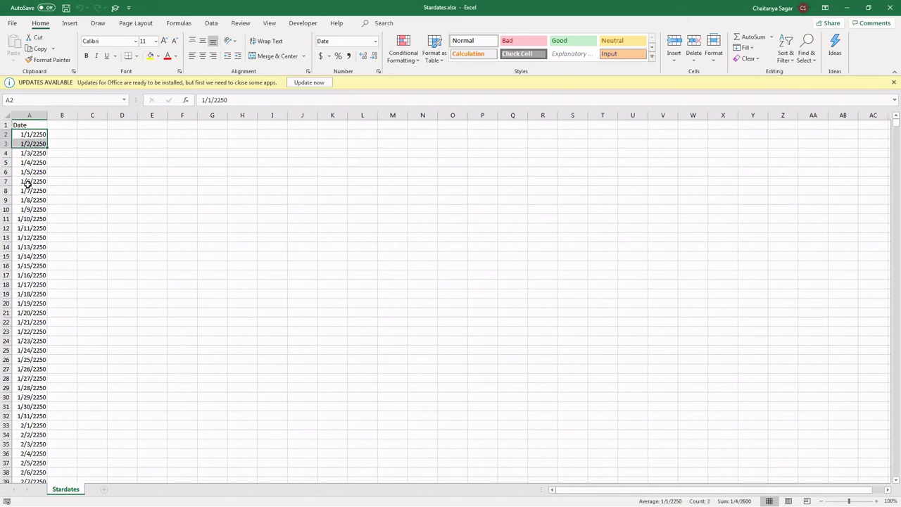
key(shift+Down)
key(shift+Down)
key(shift+Down)
key(shift+Down)
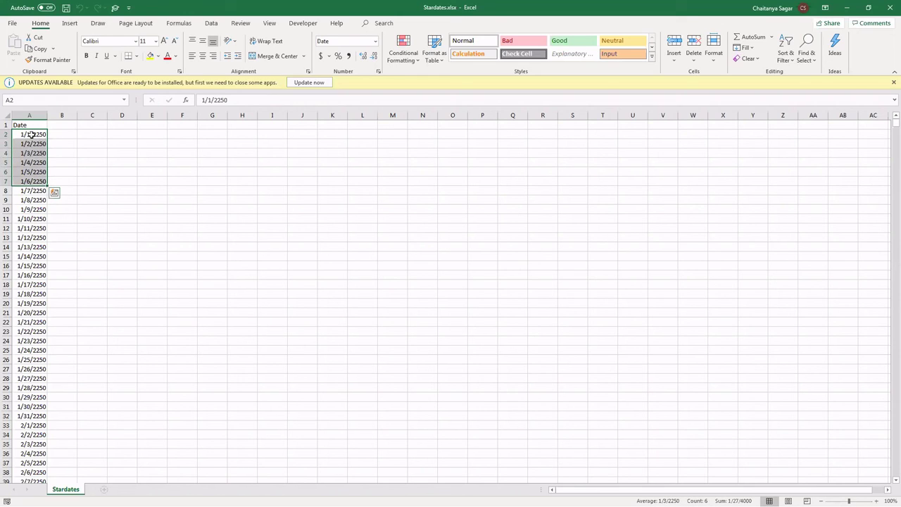
click(31, 134)
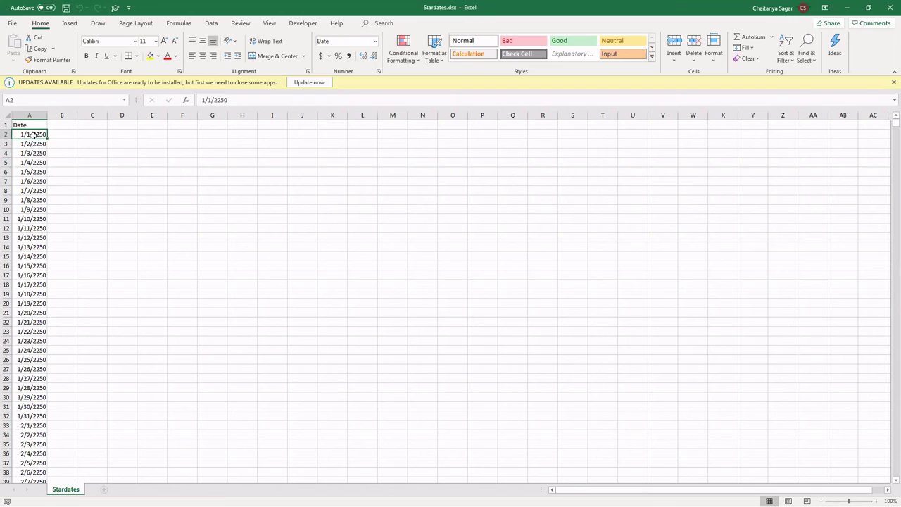
key(Down)
Examine the daily entries further down the Stardates column, from 2250 into 2251, for continuous dates.
scroll(39, 281, down, 20)
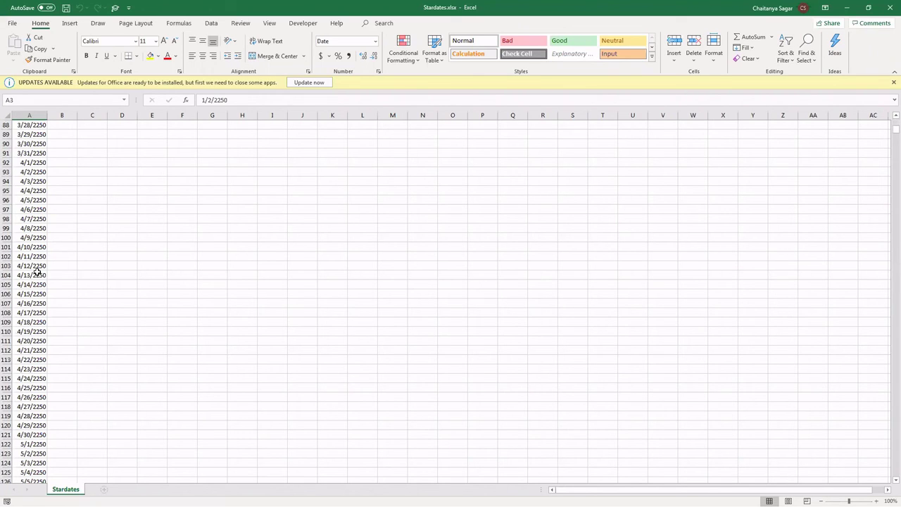
scroll(37, 271, down, 20)
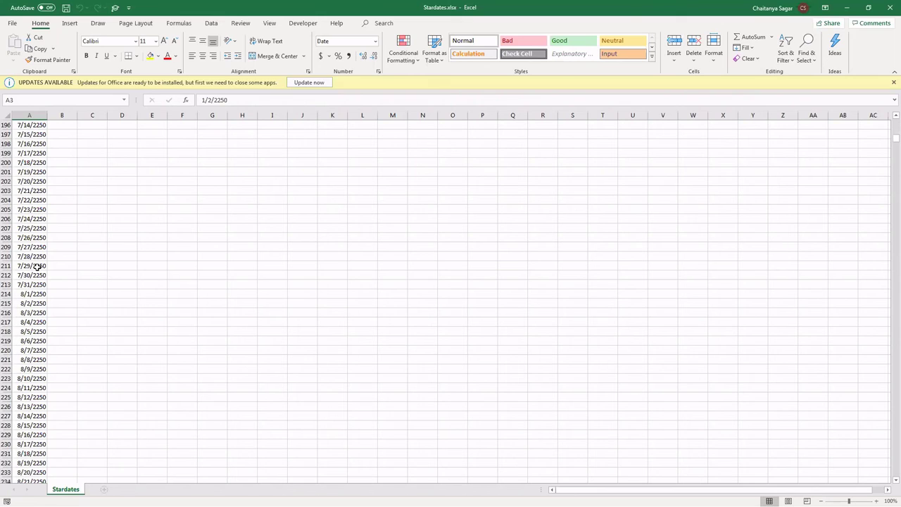
scroll(37, 266, down, 20)
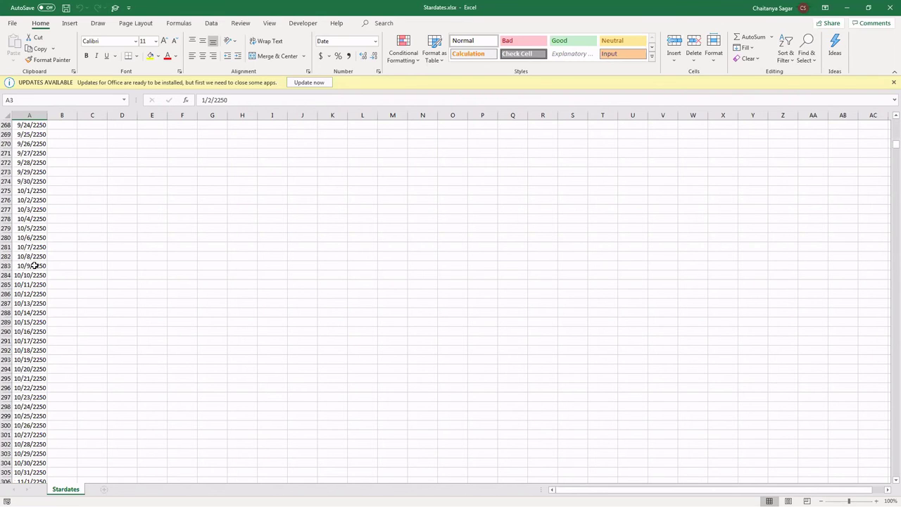
click(34, 266)
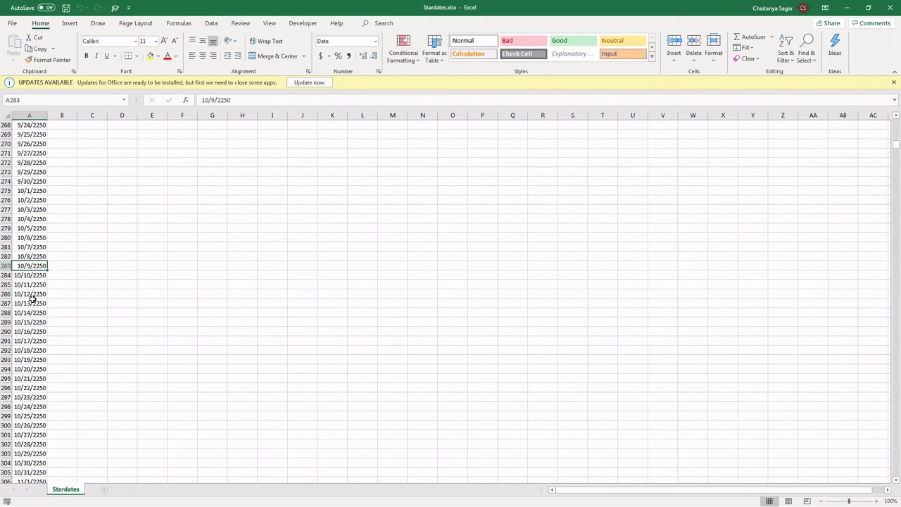
click(31, 302)
scroll(28, 312, down, 5)
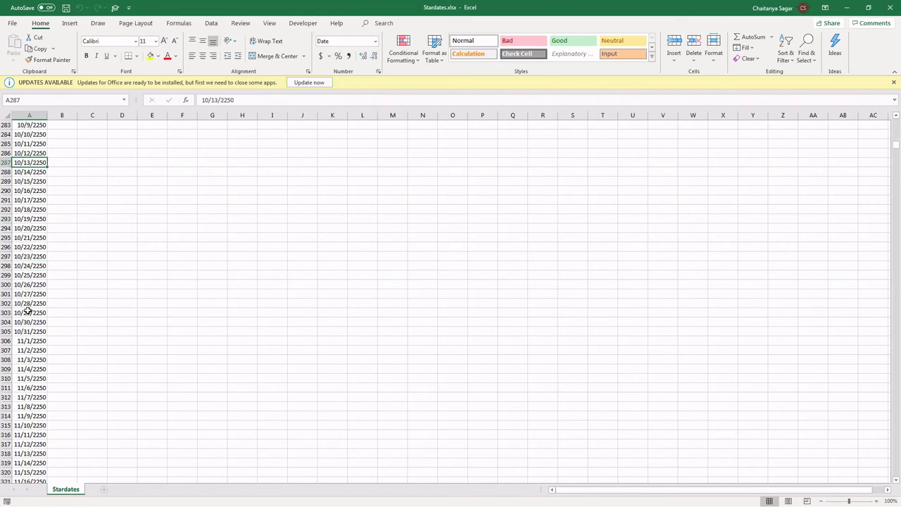
scroll(28, 307, down, 11)
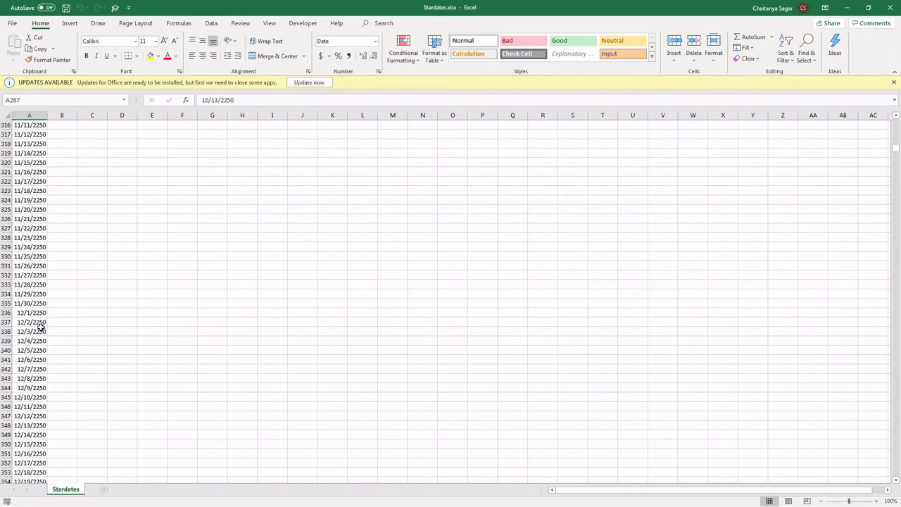
scroll(41, 316, down, 13)
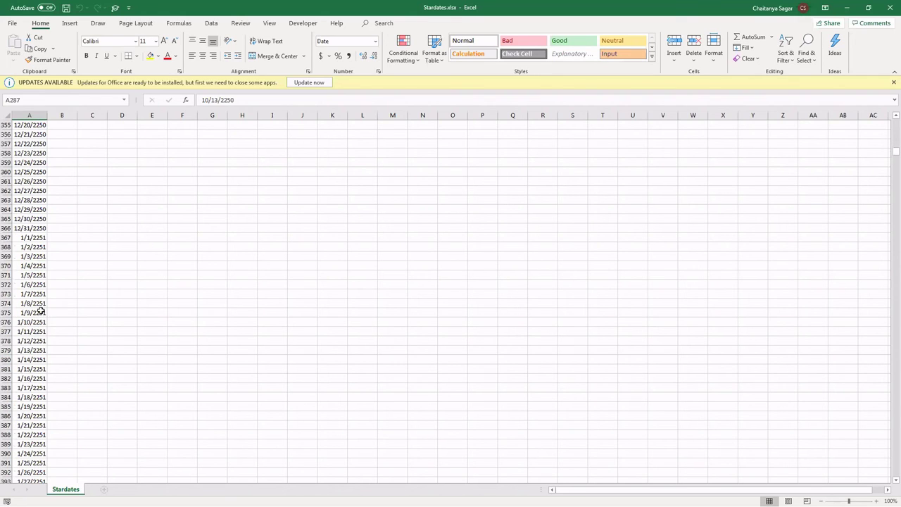
scroll(33, 335, down, 17)
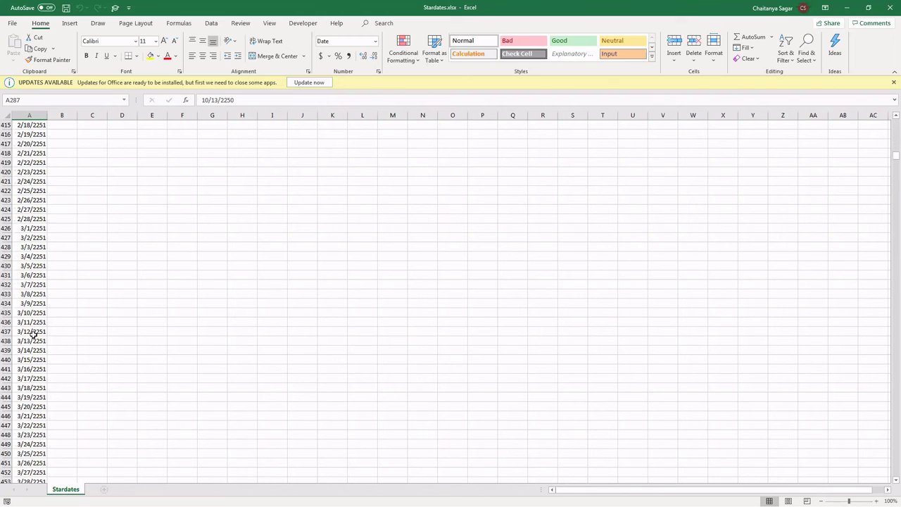
scroll(32, 331, down, 6)
scroll(32, 331, down, 6)
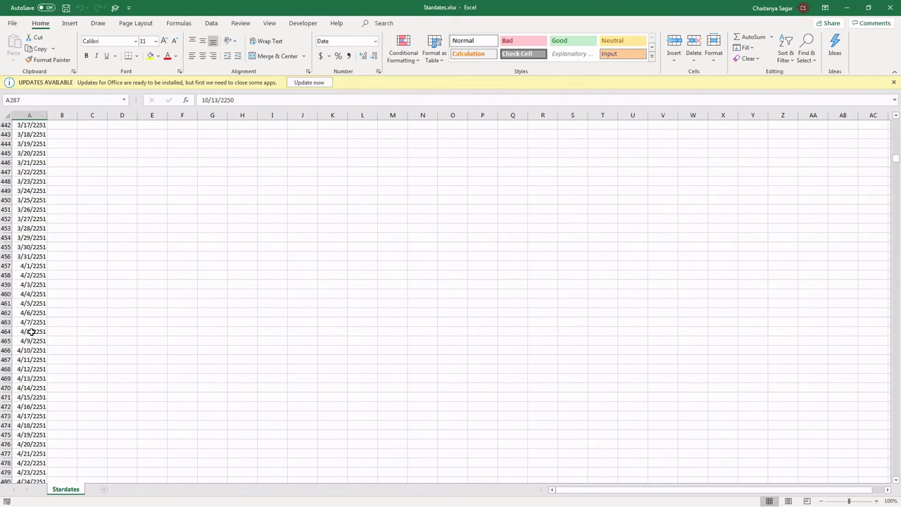
scroll(166, 286, down, 5)
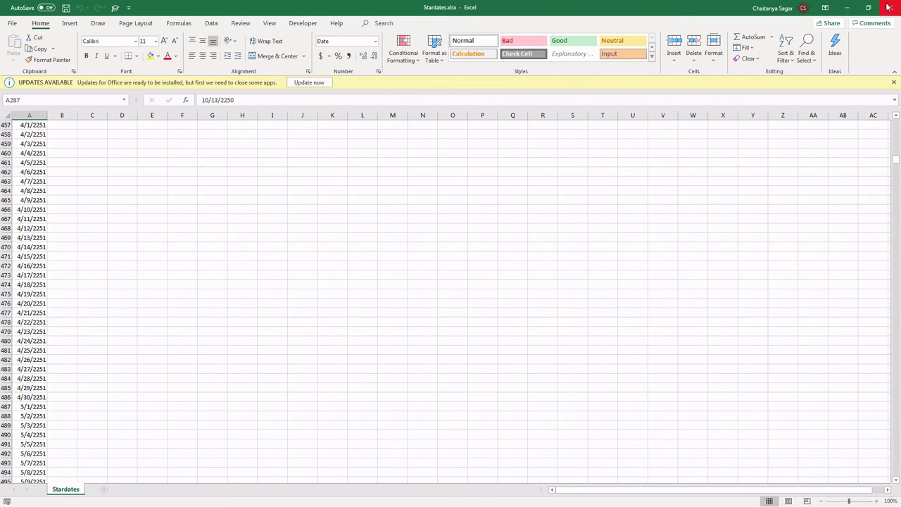